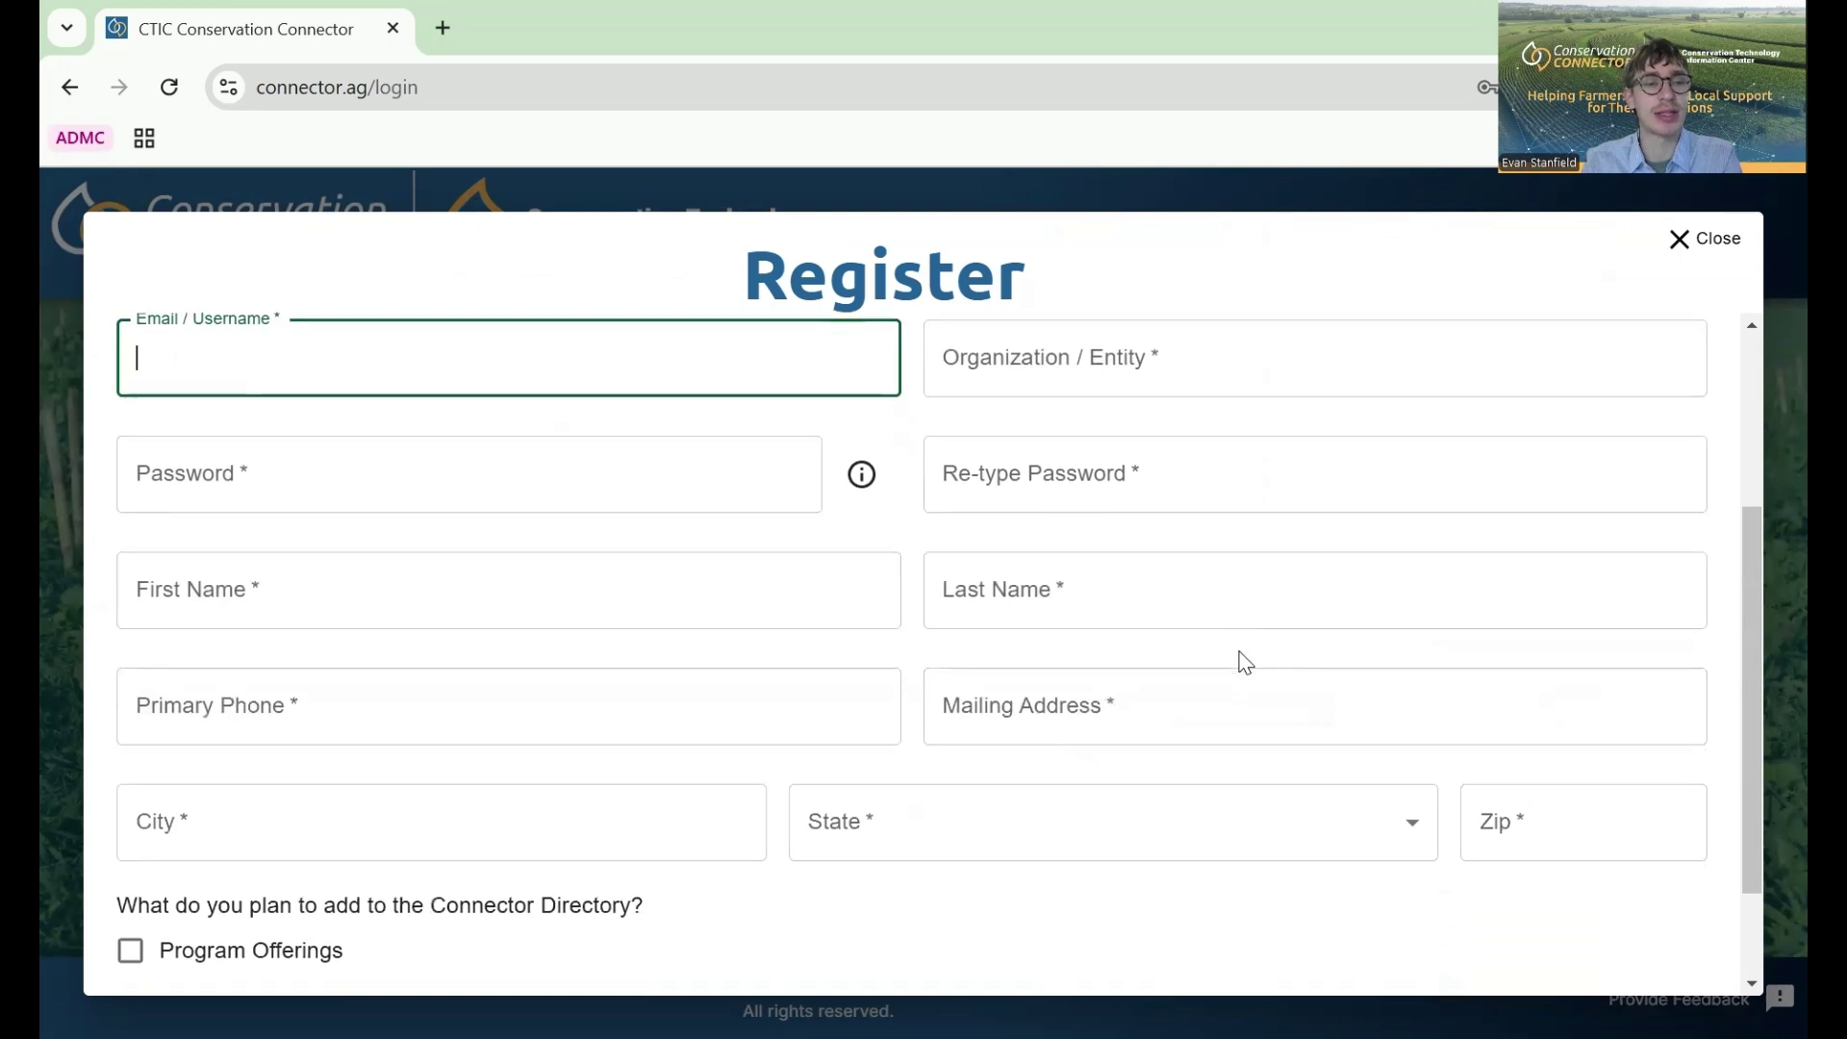
- Dismiss the account registration form and bring up the Login form
scroll(1241, 652, up, 2)
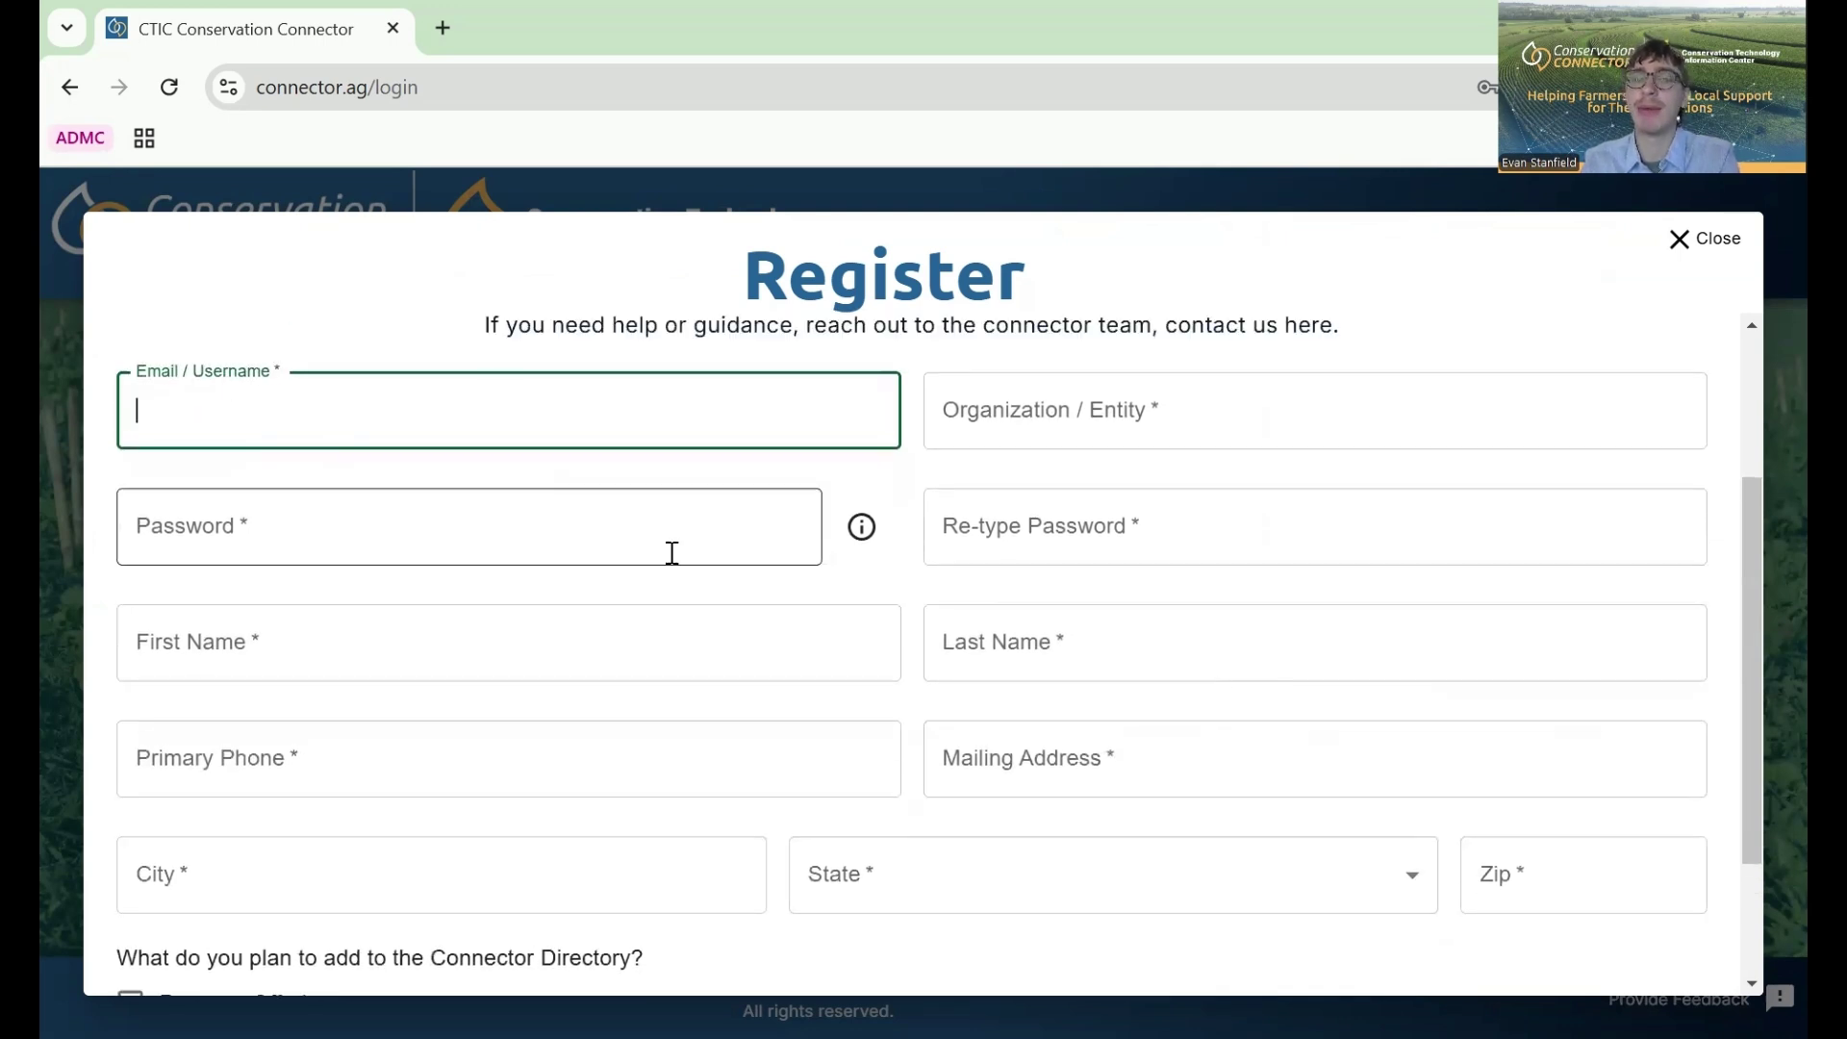
scroll(673, 550, down, 1)
scroll(672, 553, down, 3)
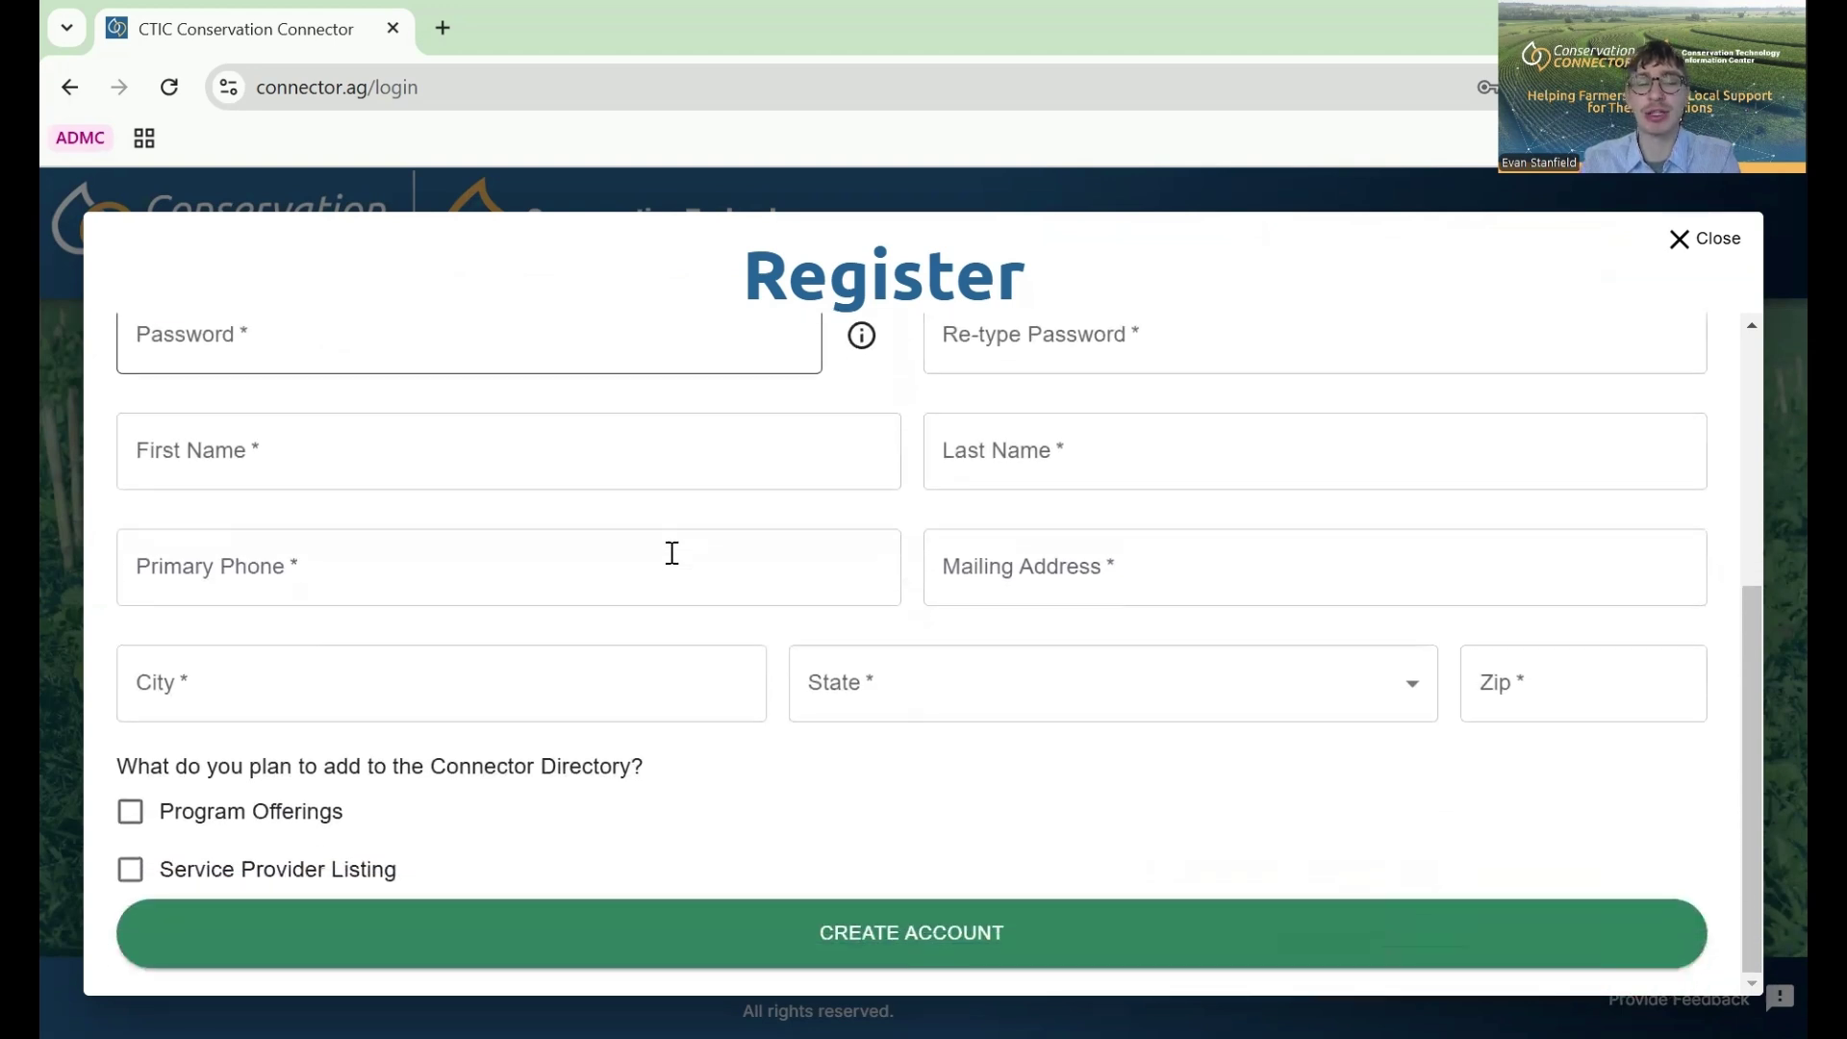
scroll(672, 555, up, 3)
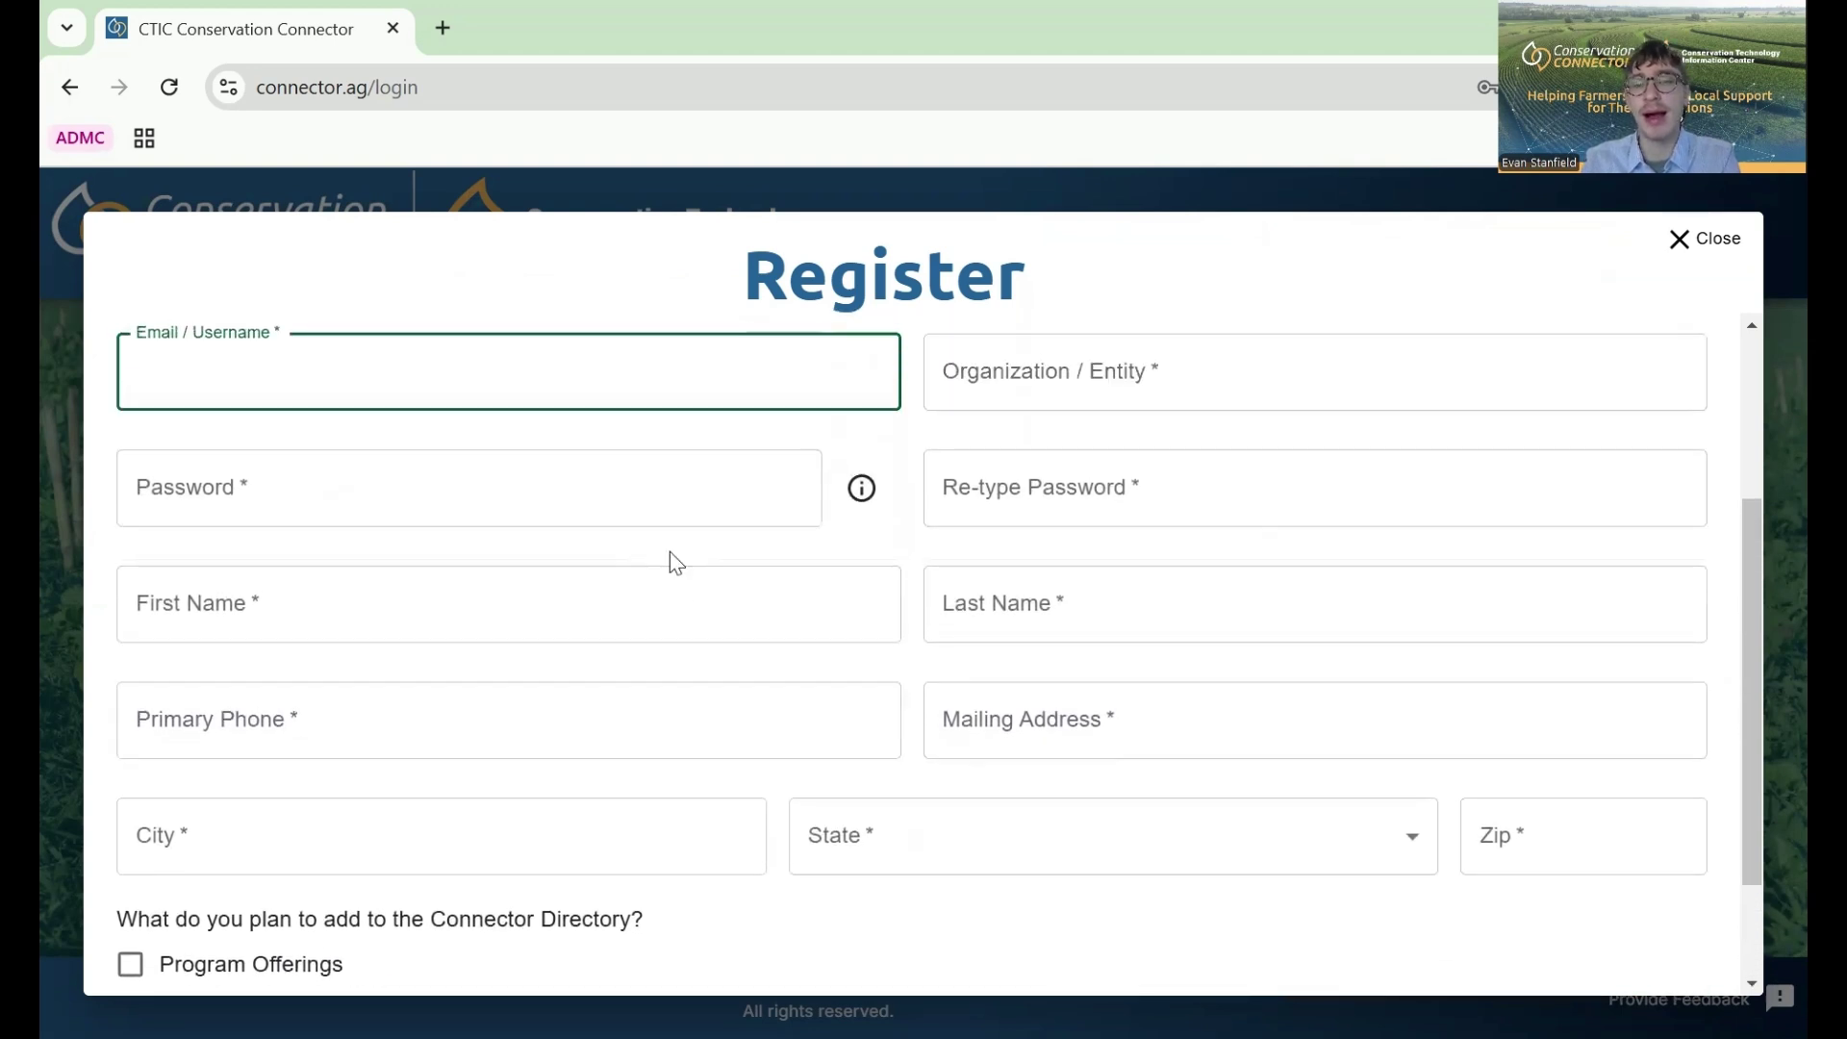
click(1713, 245)
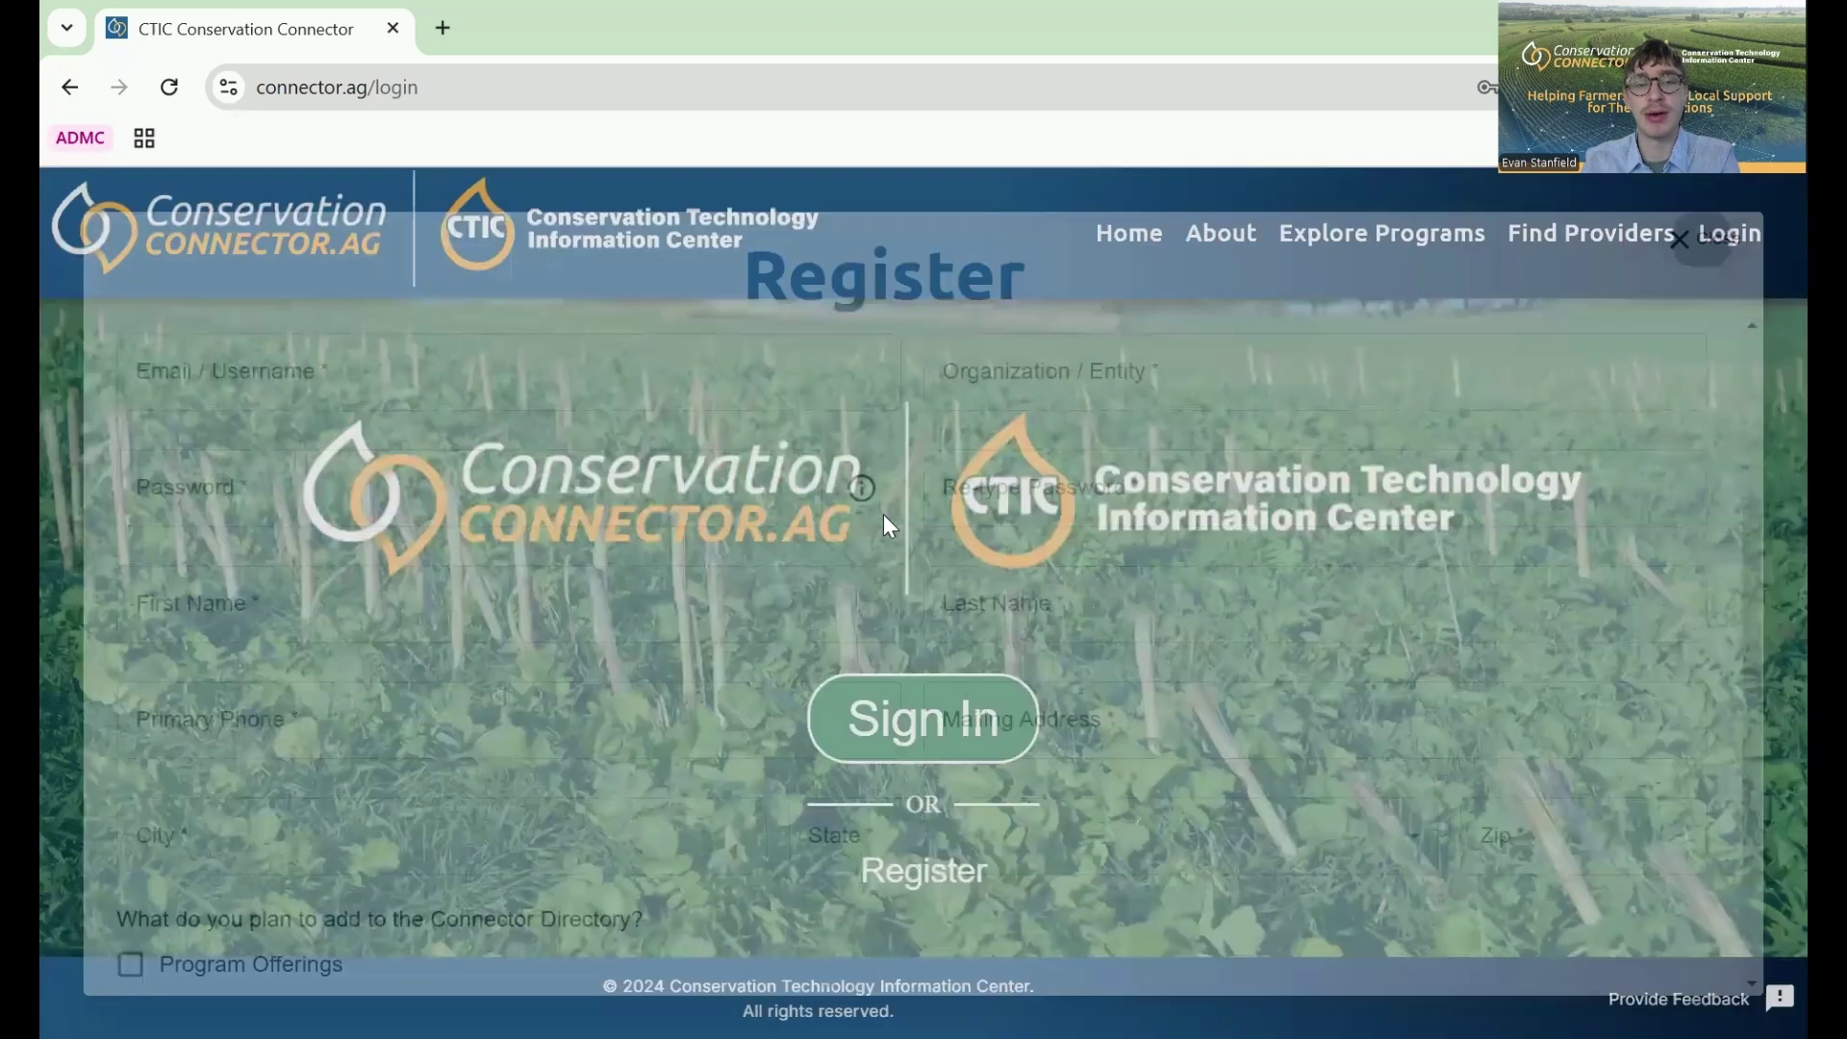
click(895, 758)
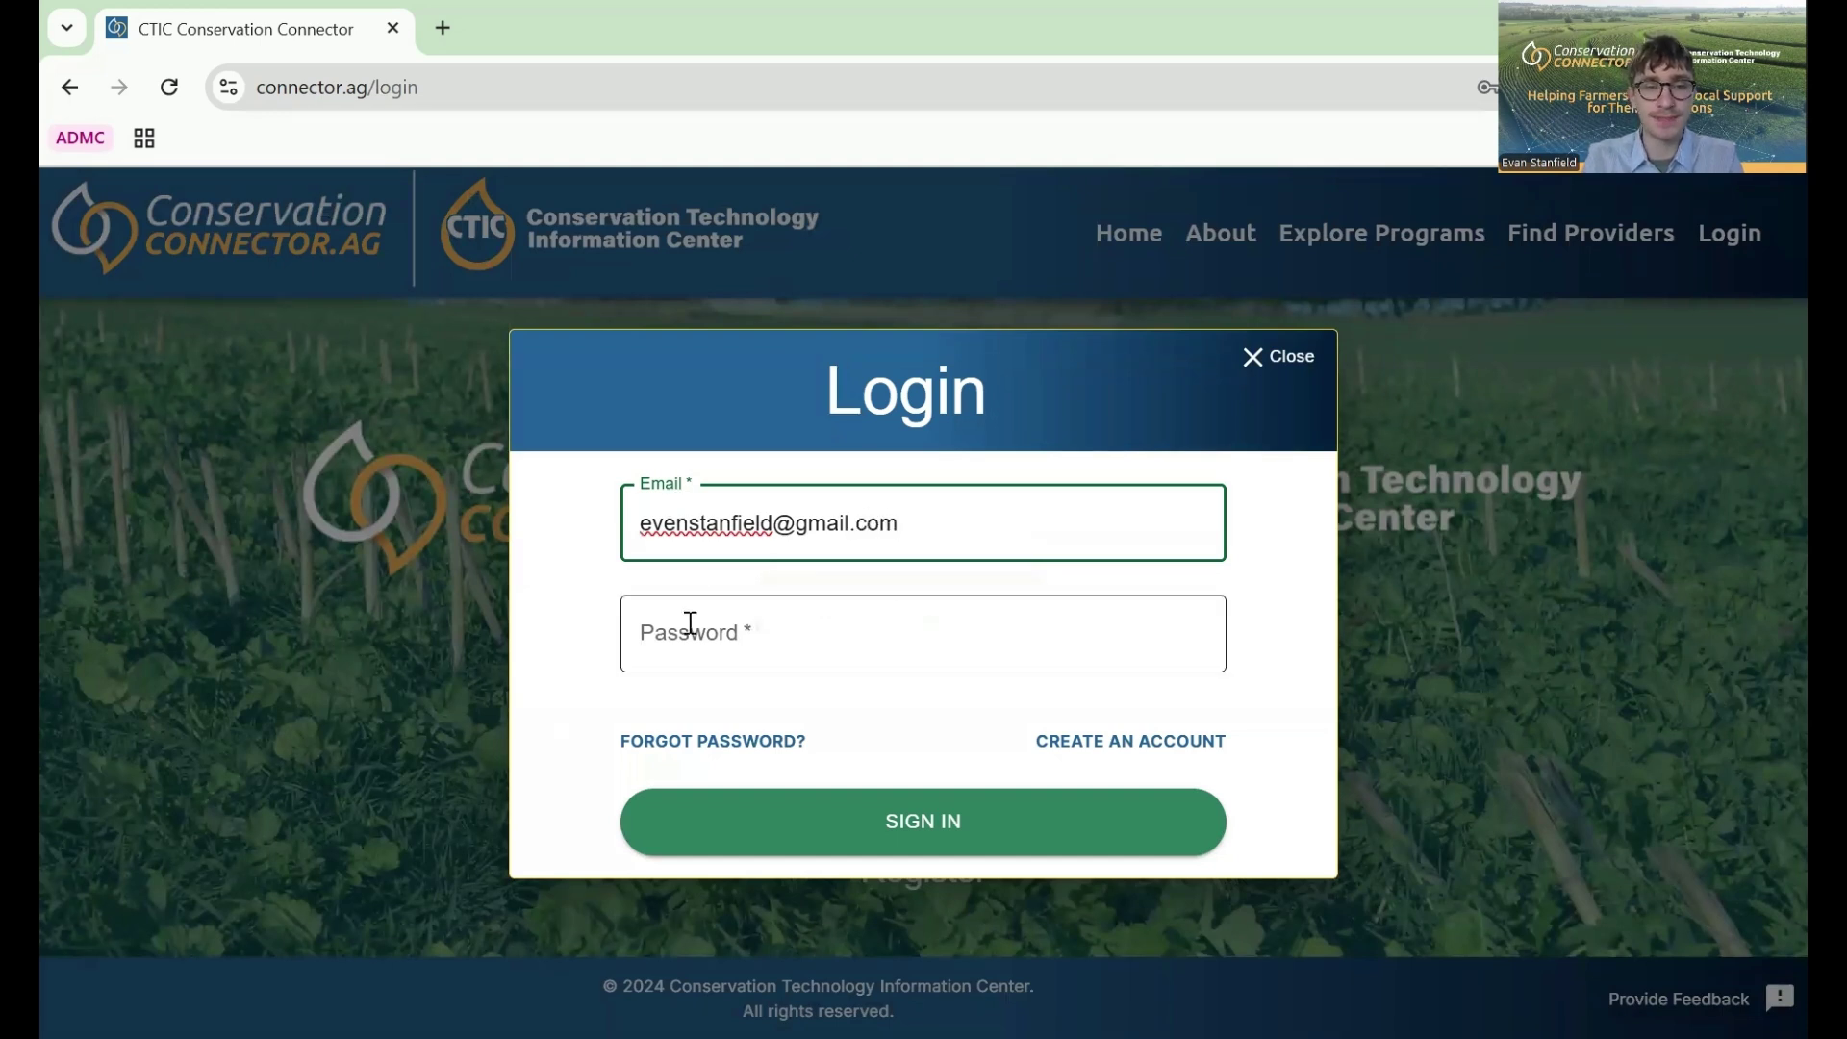
- Sign in with the account's email address and password
click(691, 628)
text(••)
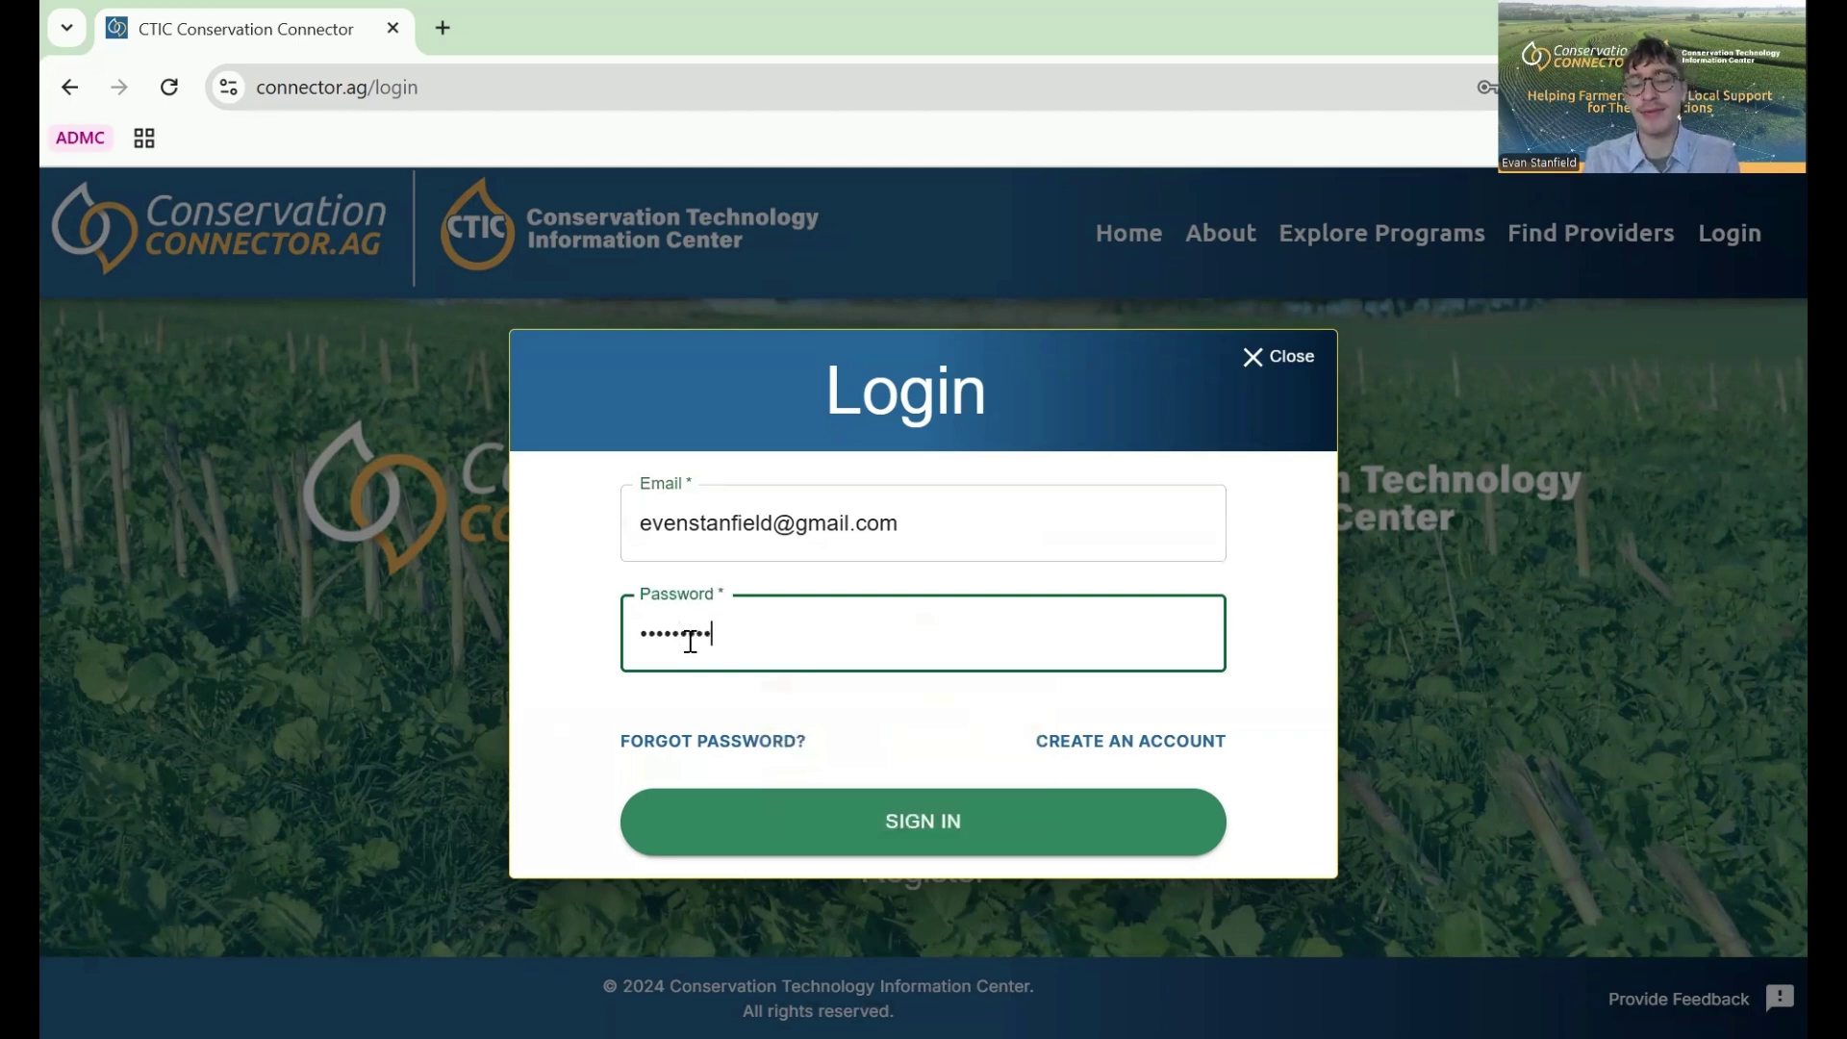
text(••••••••)
key(Return)
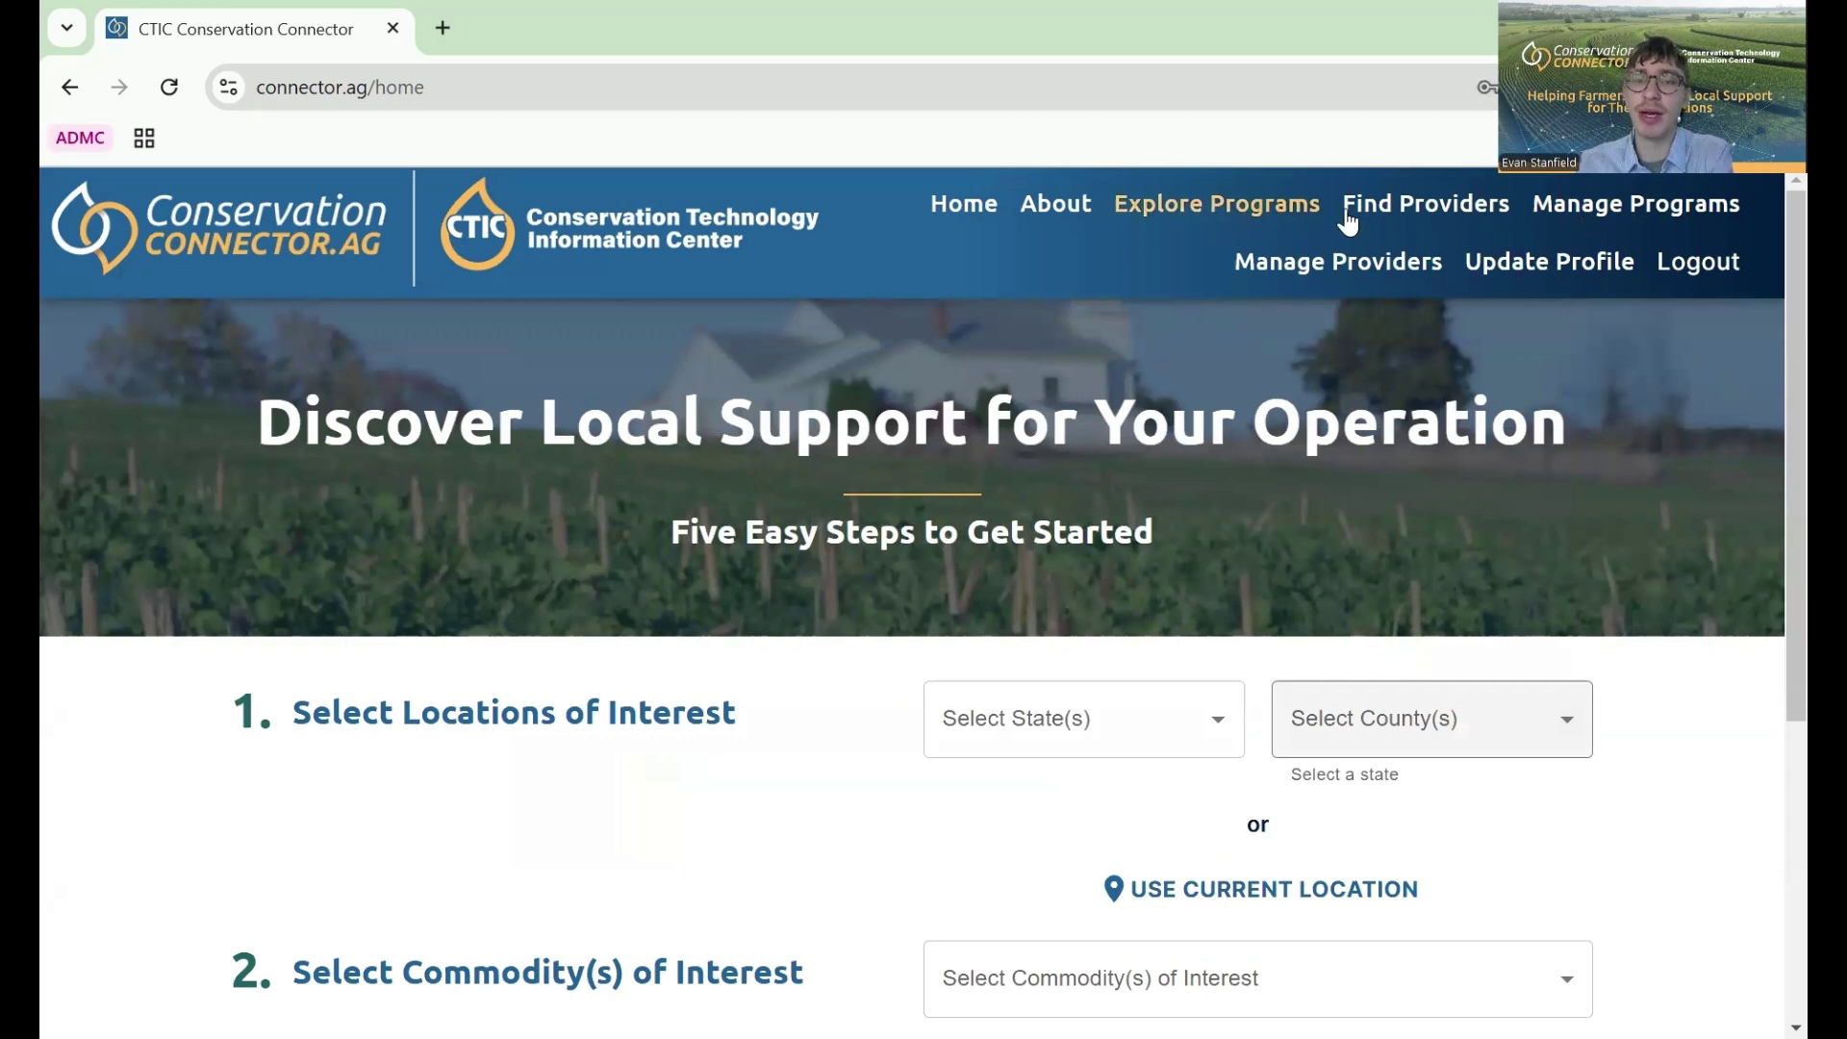
- Tour the Manage Programs, Manage Providers and Update Profile pages, ending on the empty Program Directory Listing
click(1569, 217)
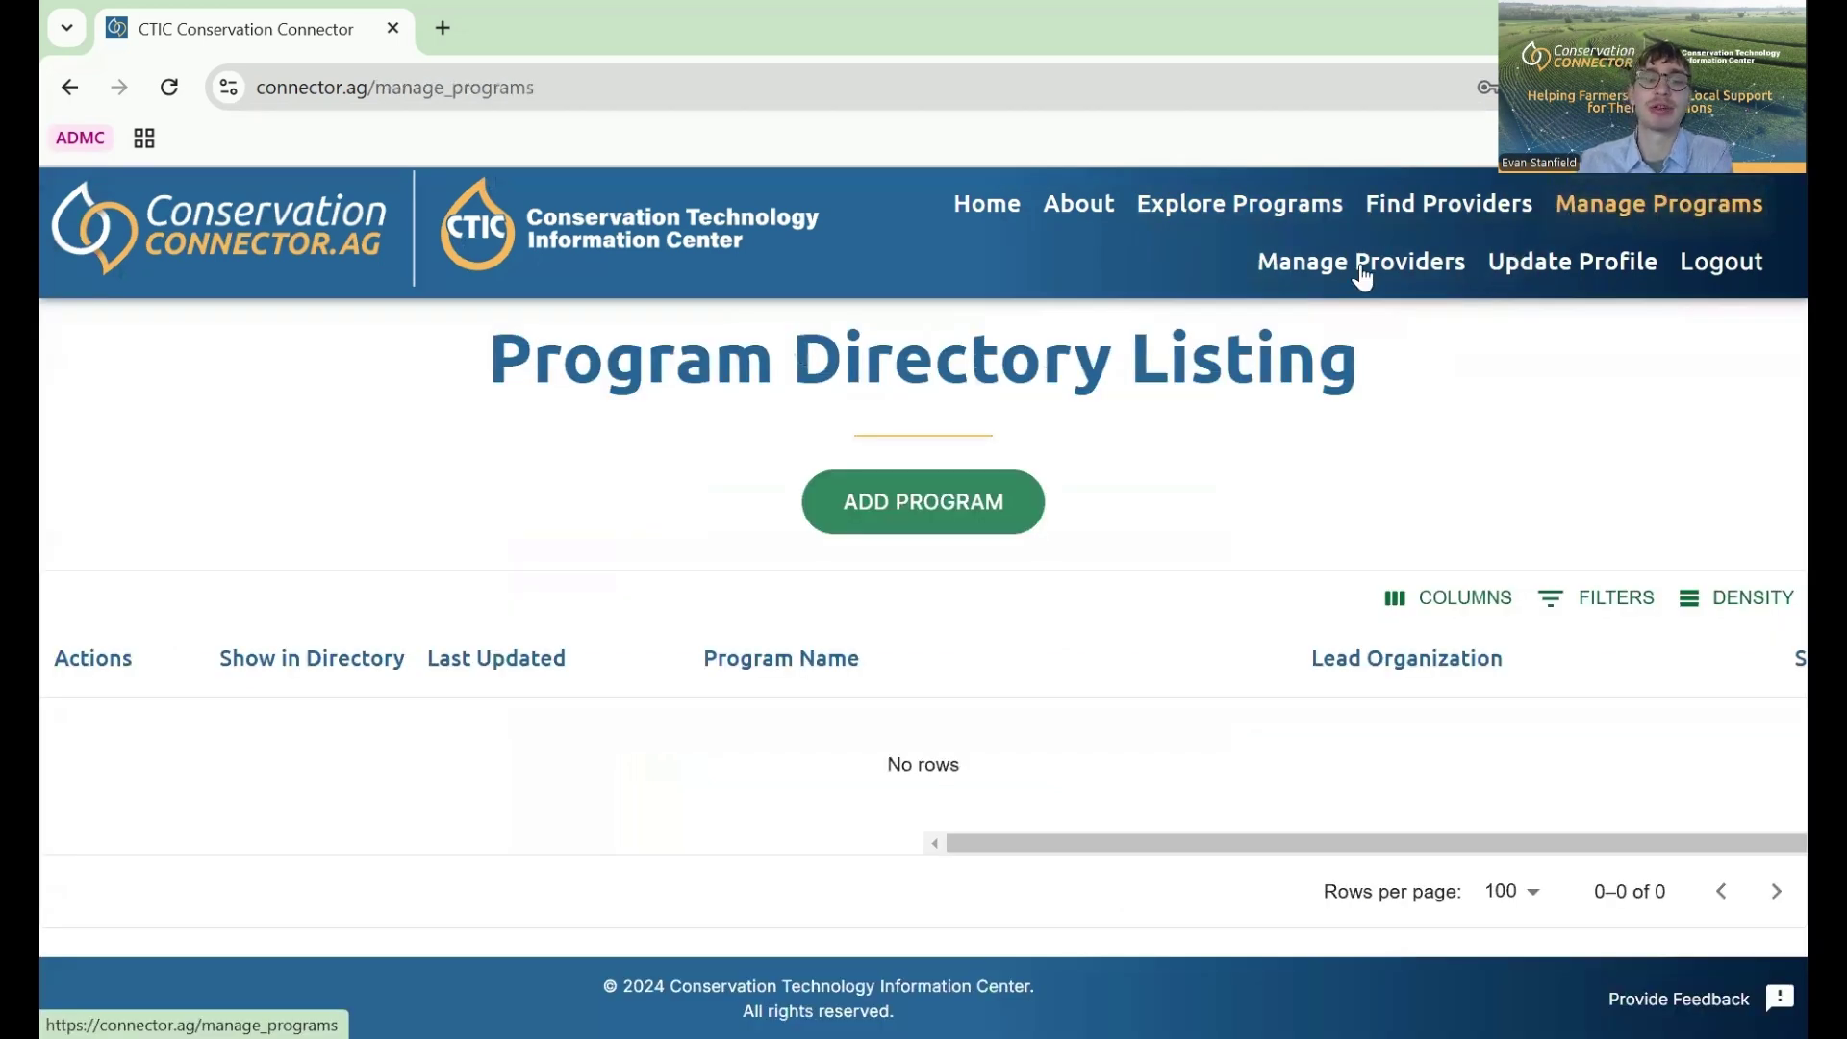
click(1362, 274)
click(1515, 271)
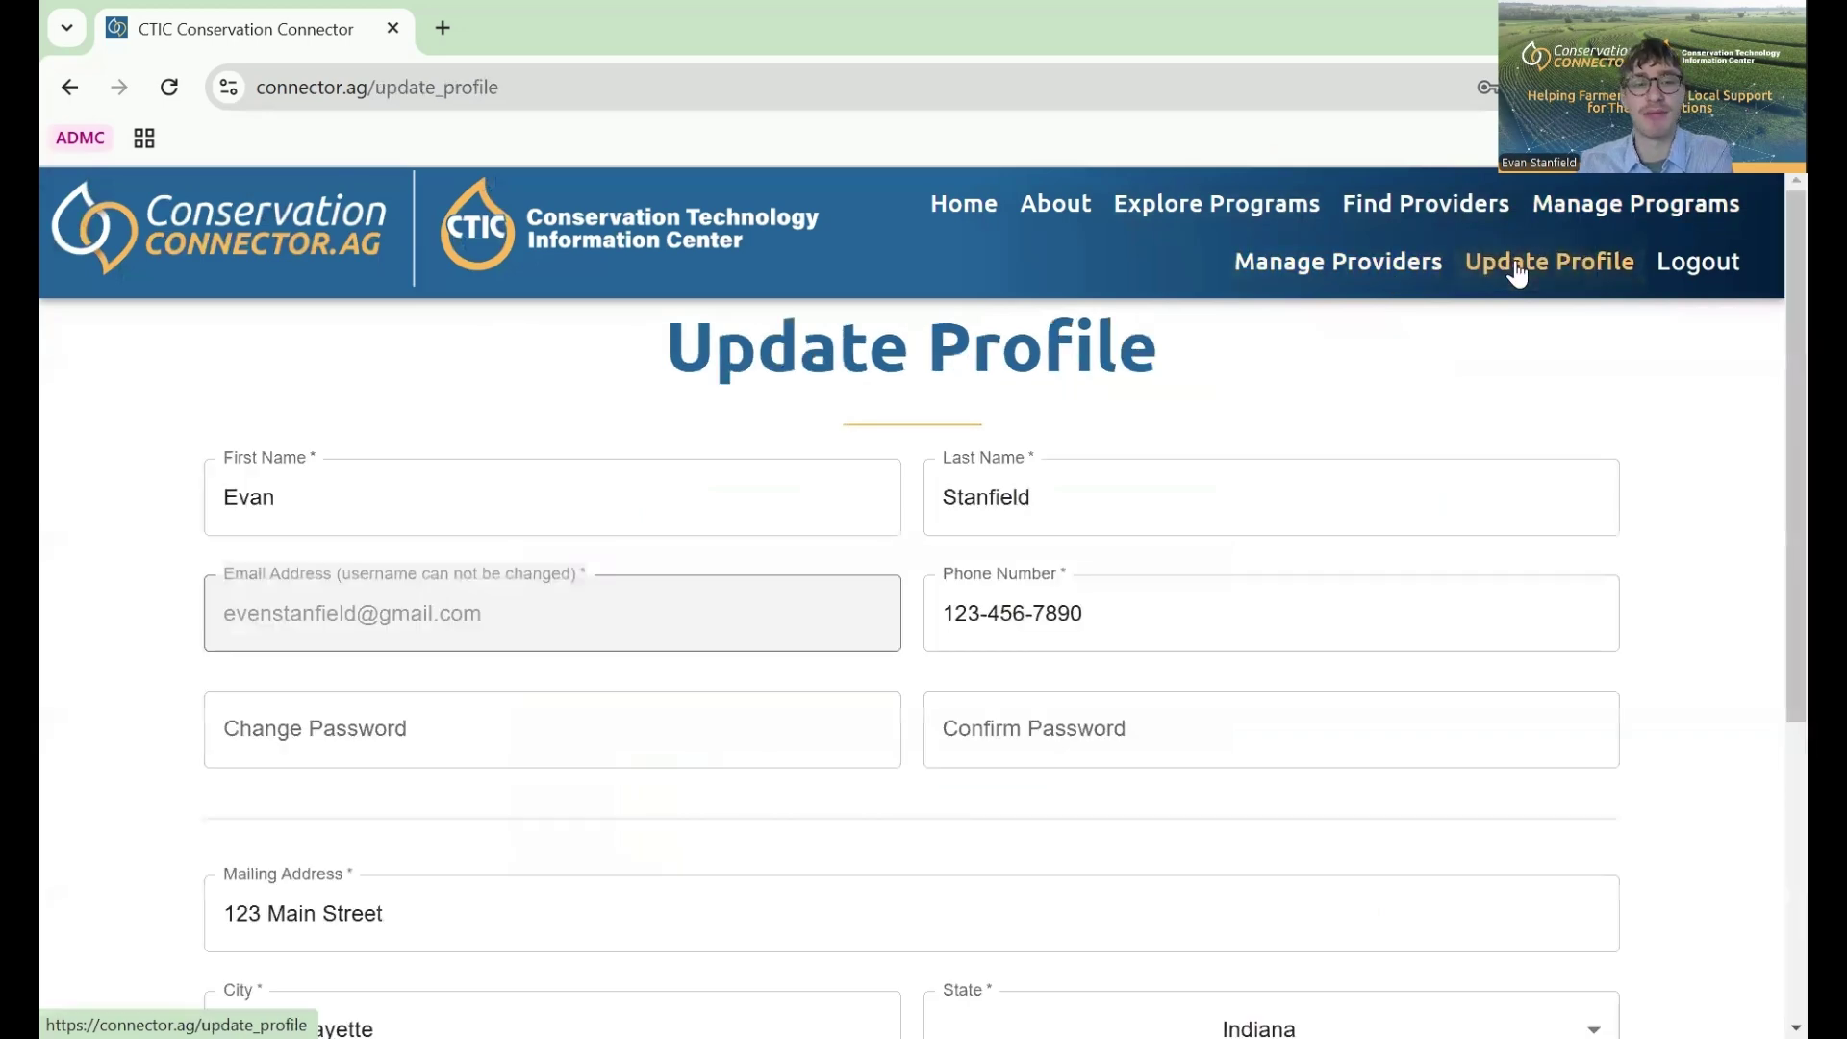
scroll(1151, 581, down, 3)
scroll(1150, 581, down, 2)
scroll(1150, 587, up, 5)
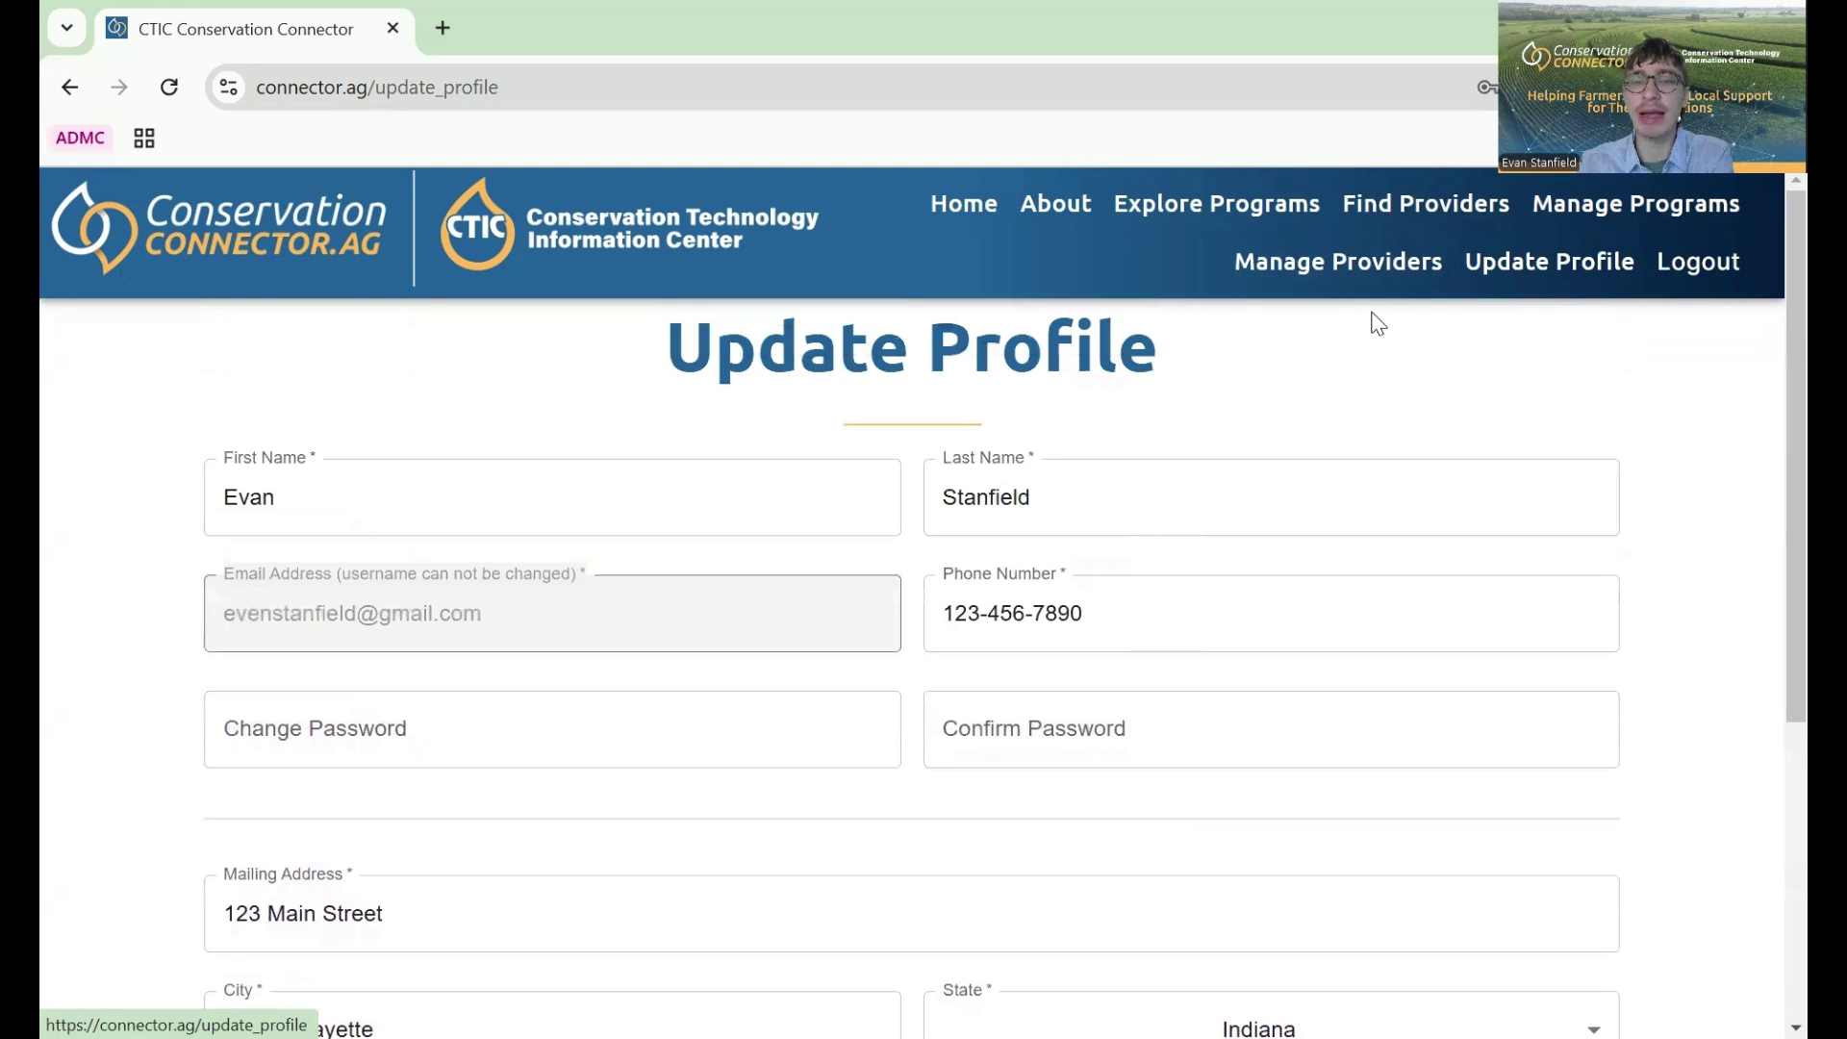
click(1361, 272)
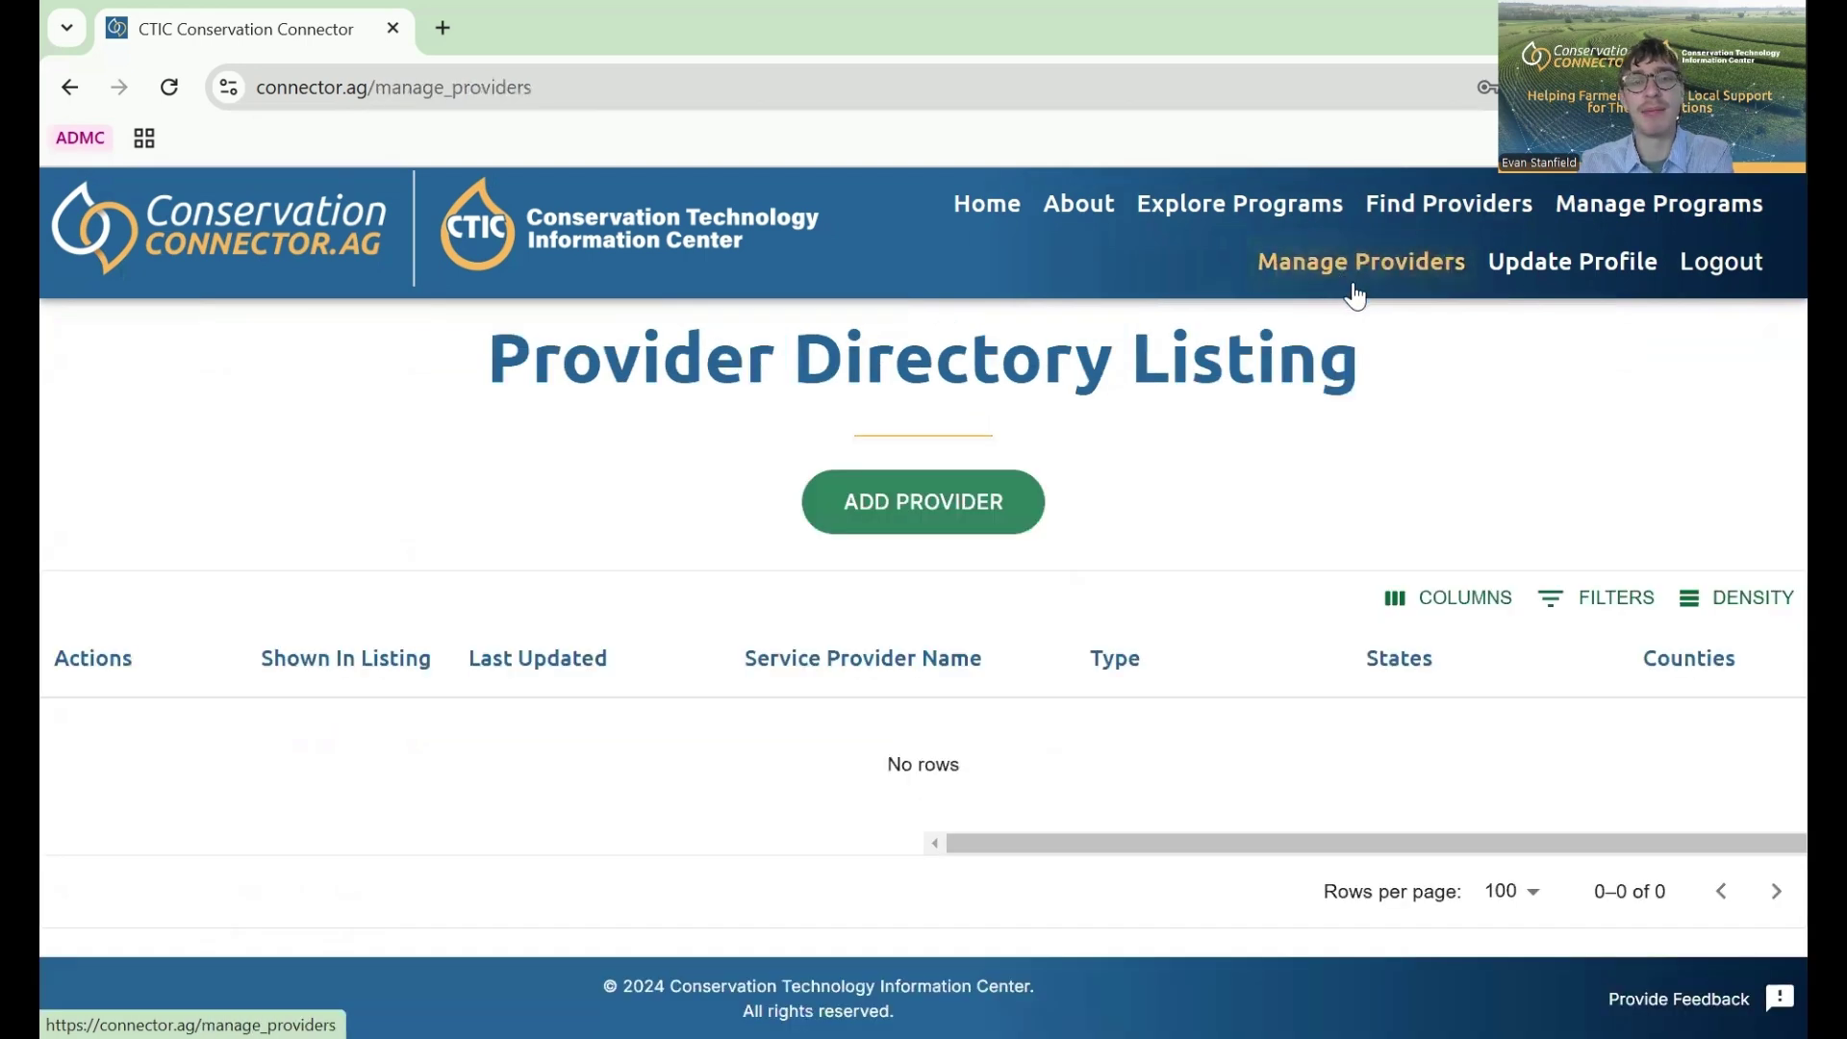
click(1661, 214)
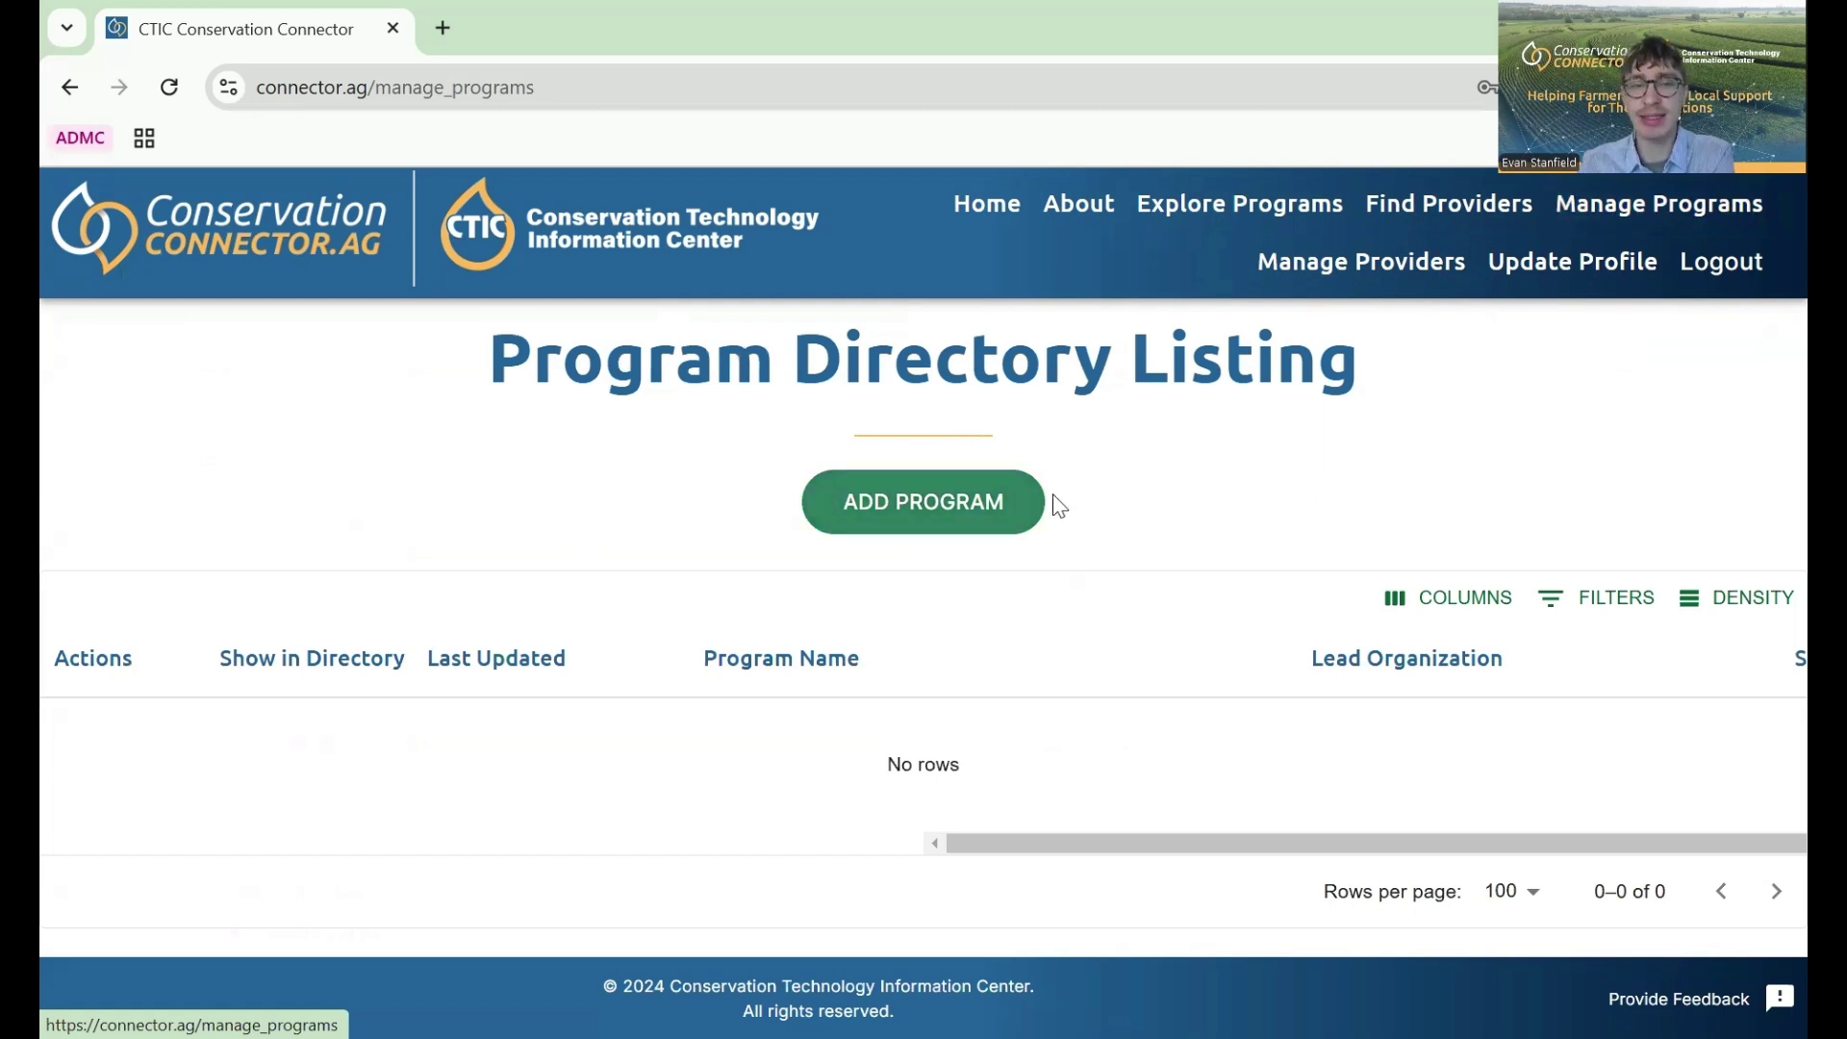
- Start a new program listing and scroll through the create-program form
click(1001, 520)
scroll(982, 558, down, 1)
scroll(981, 558, up, 1)
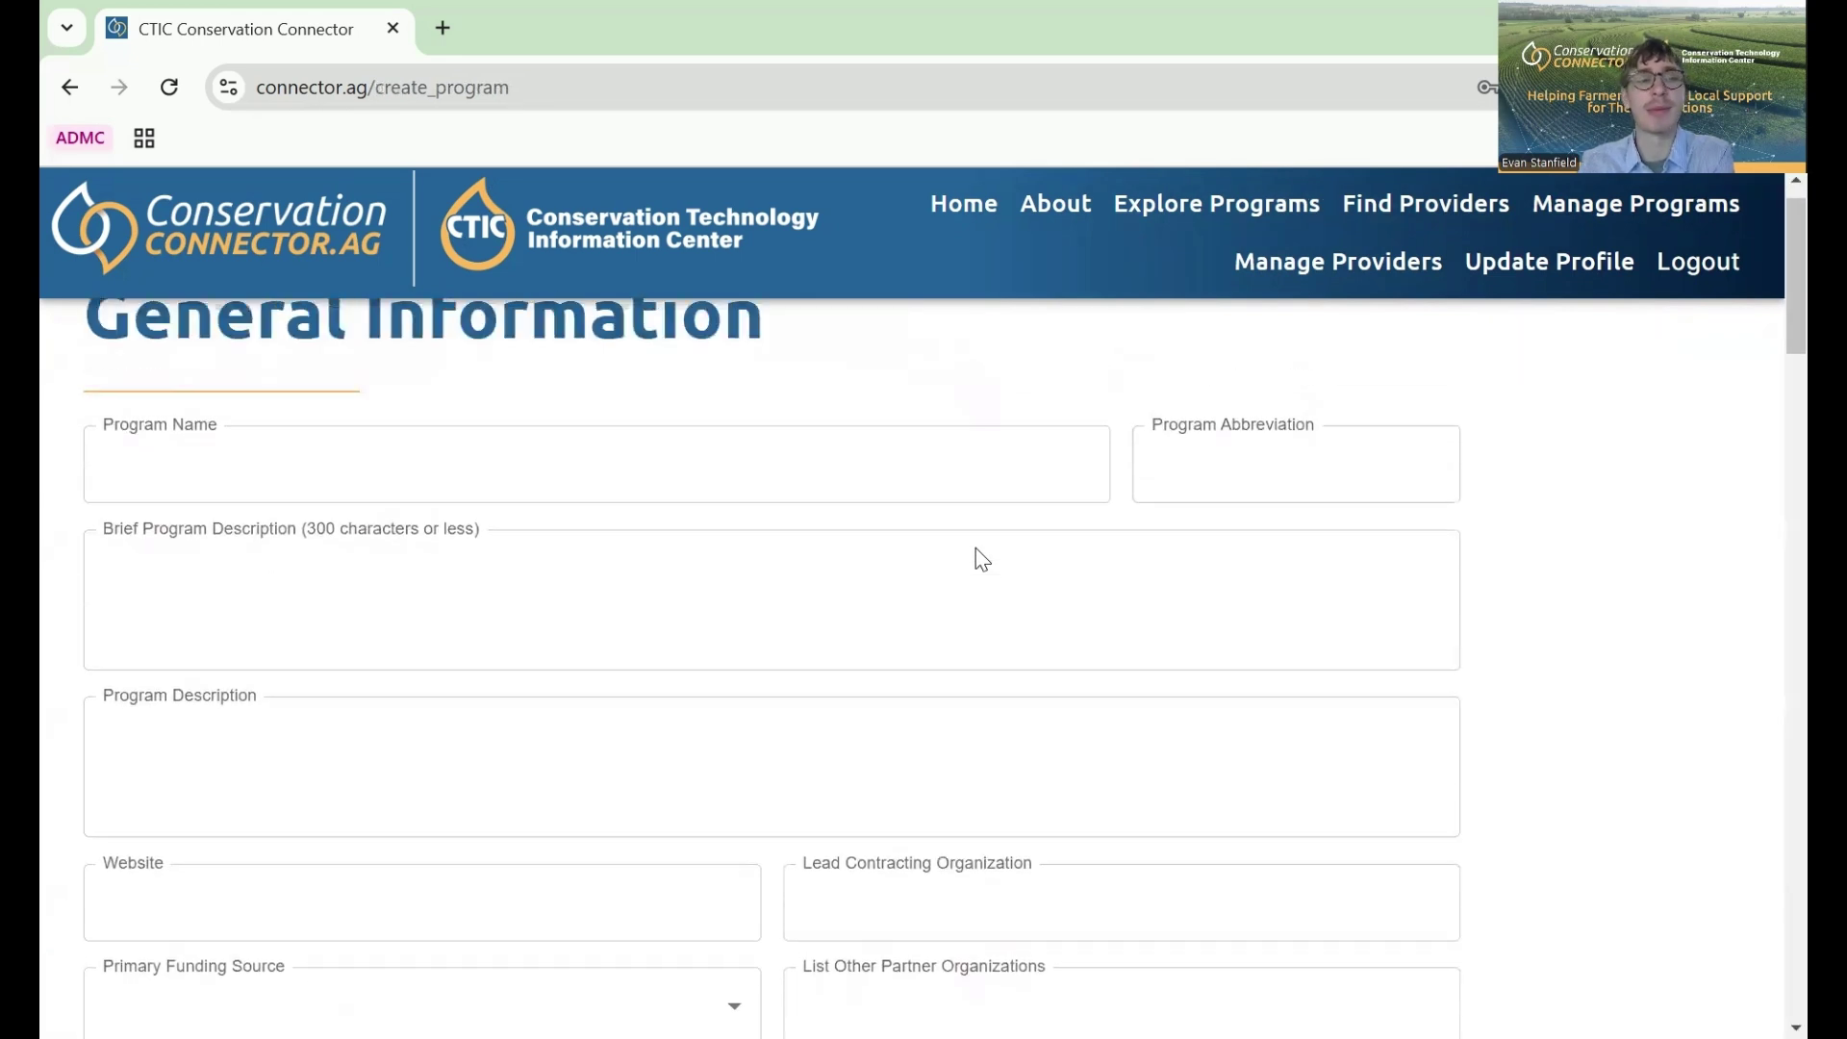
scroll(981, 558, down, 1)
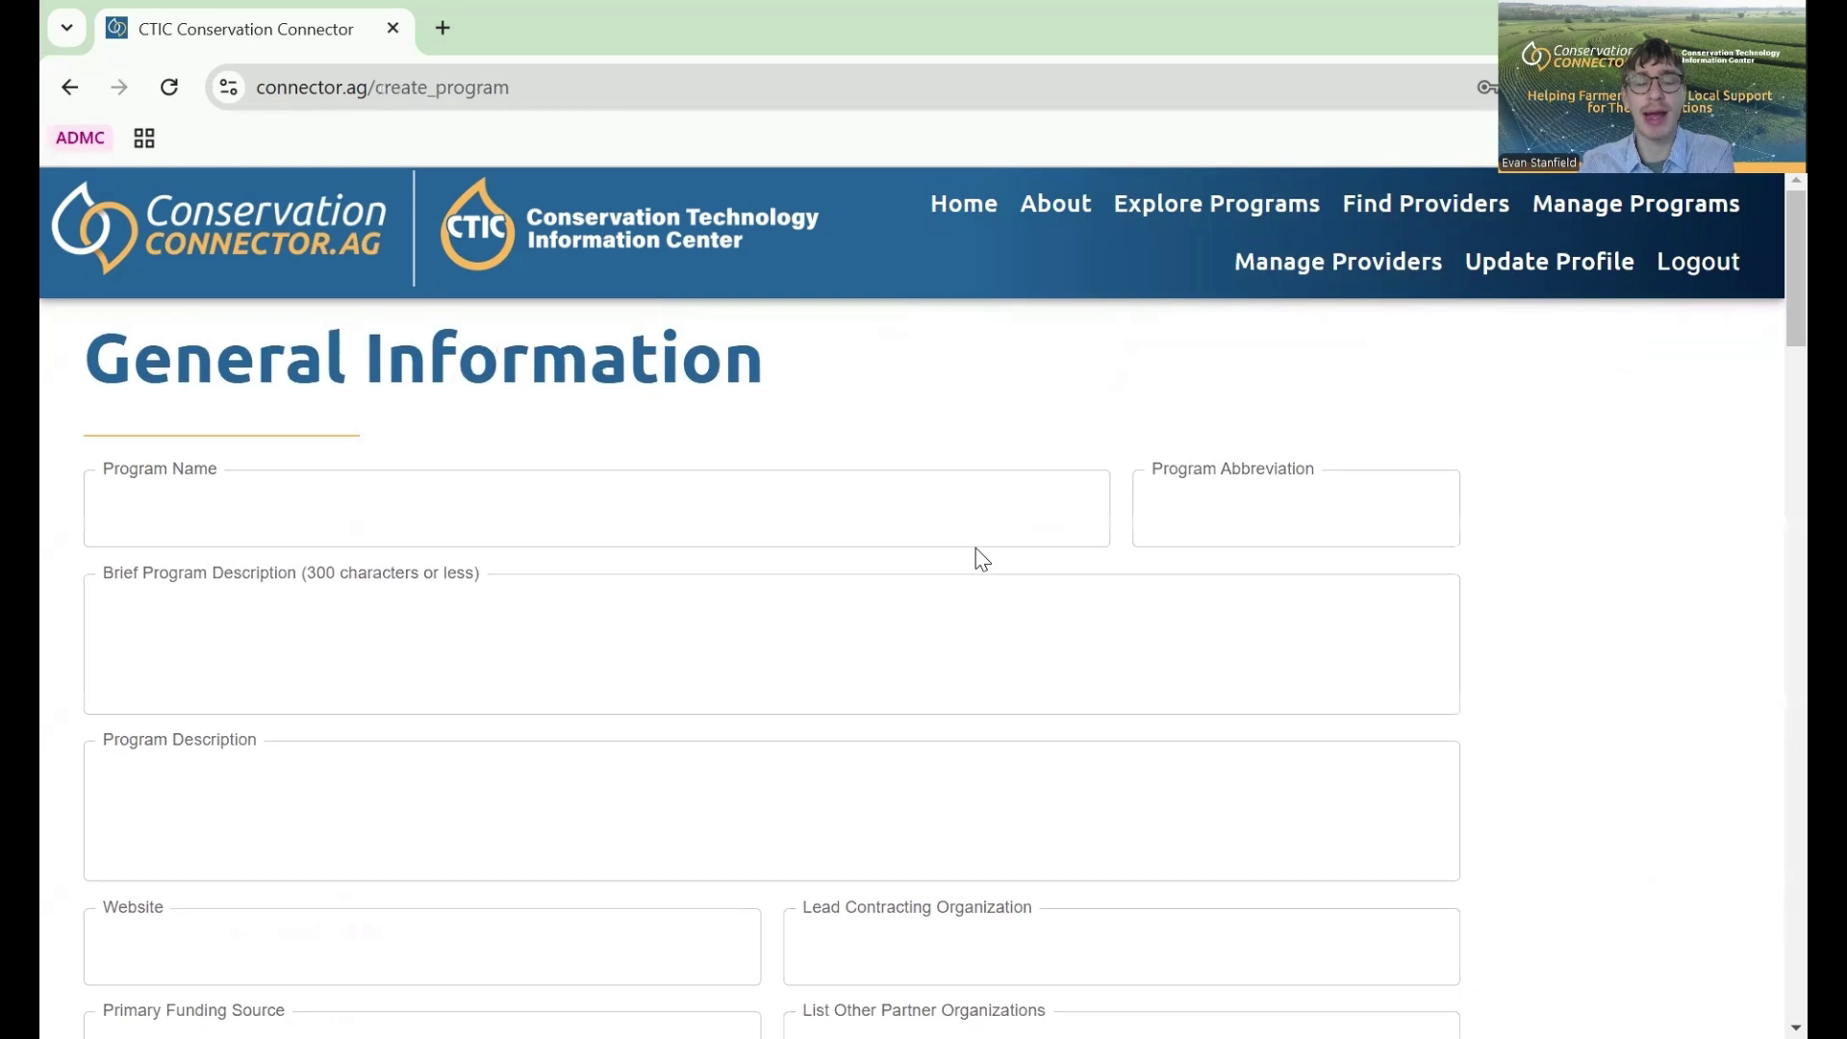
scroll(977, 548, down, 3)
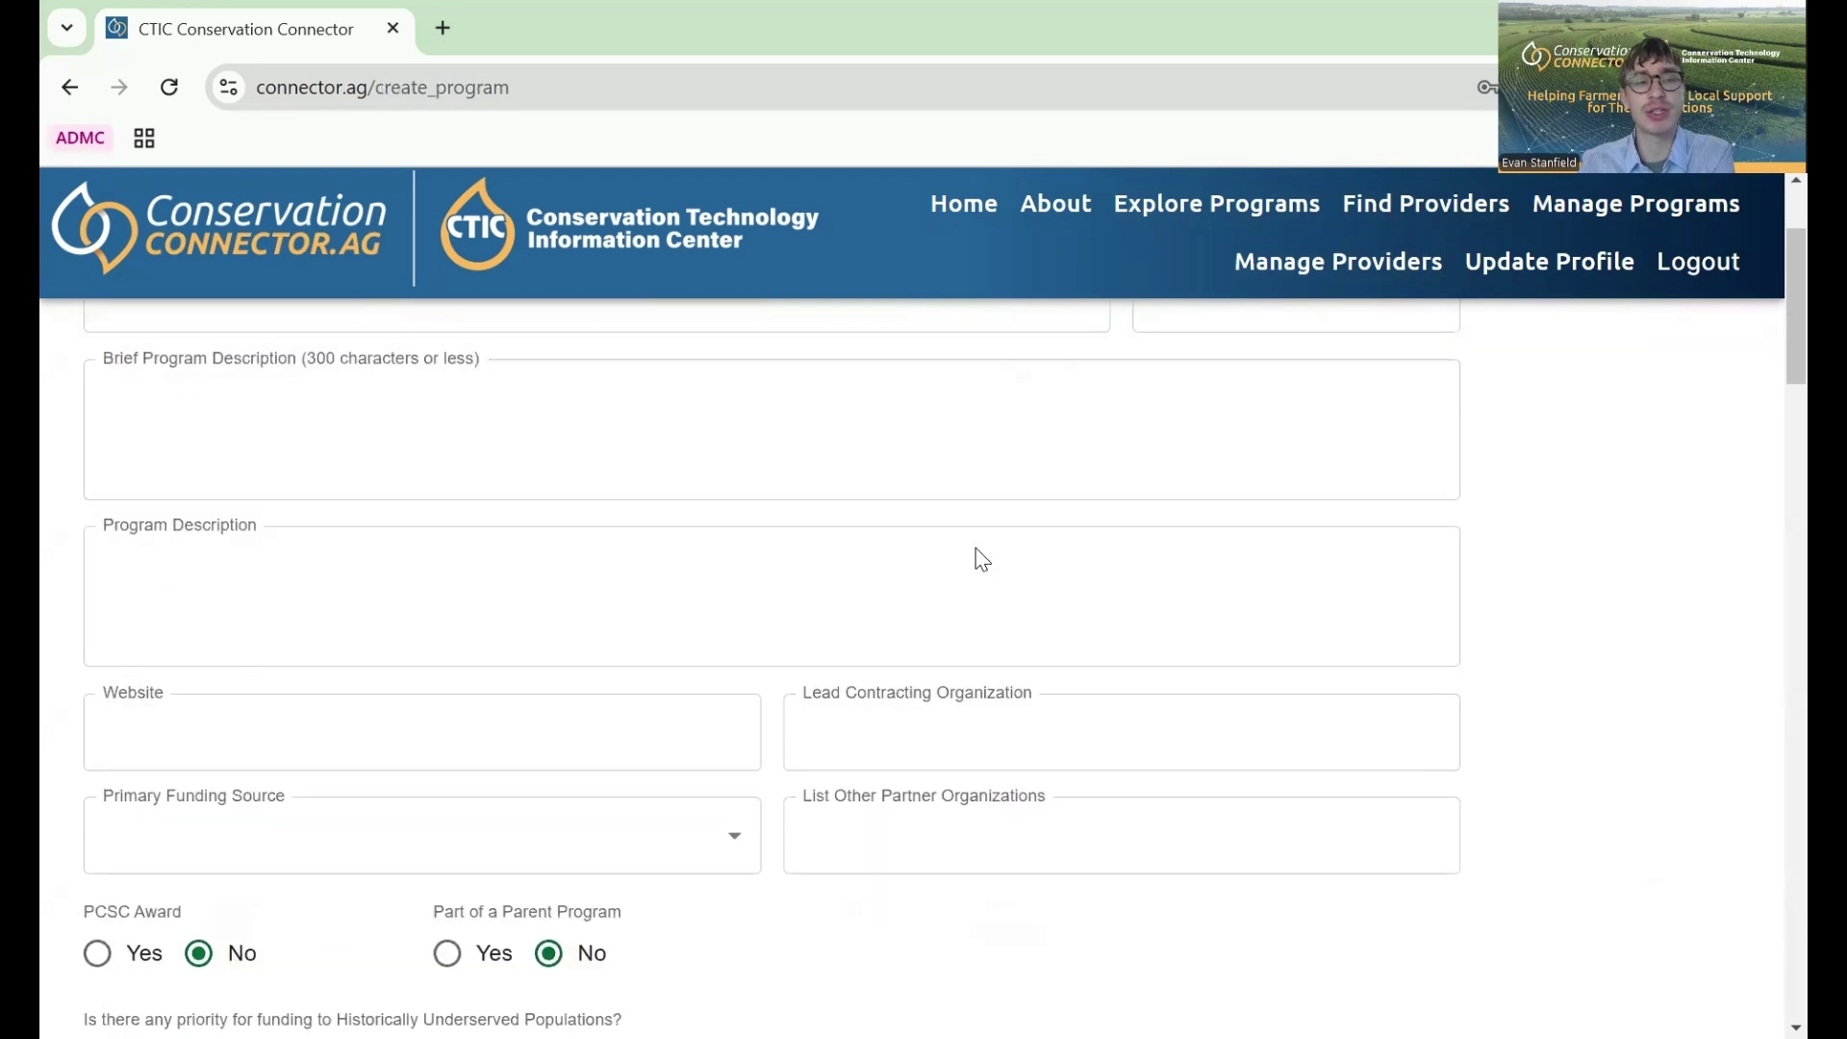
scroll(977, 548, down, 8)
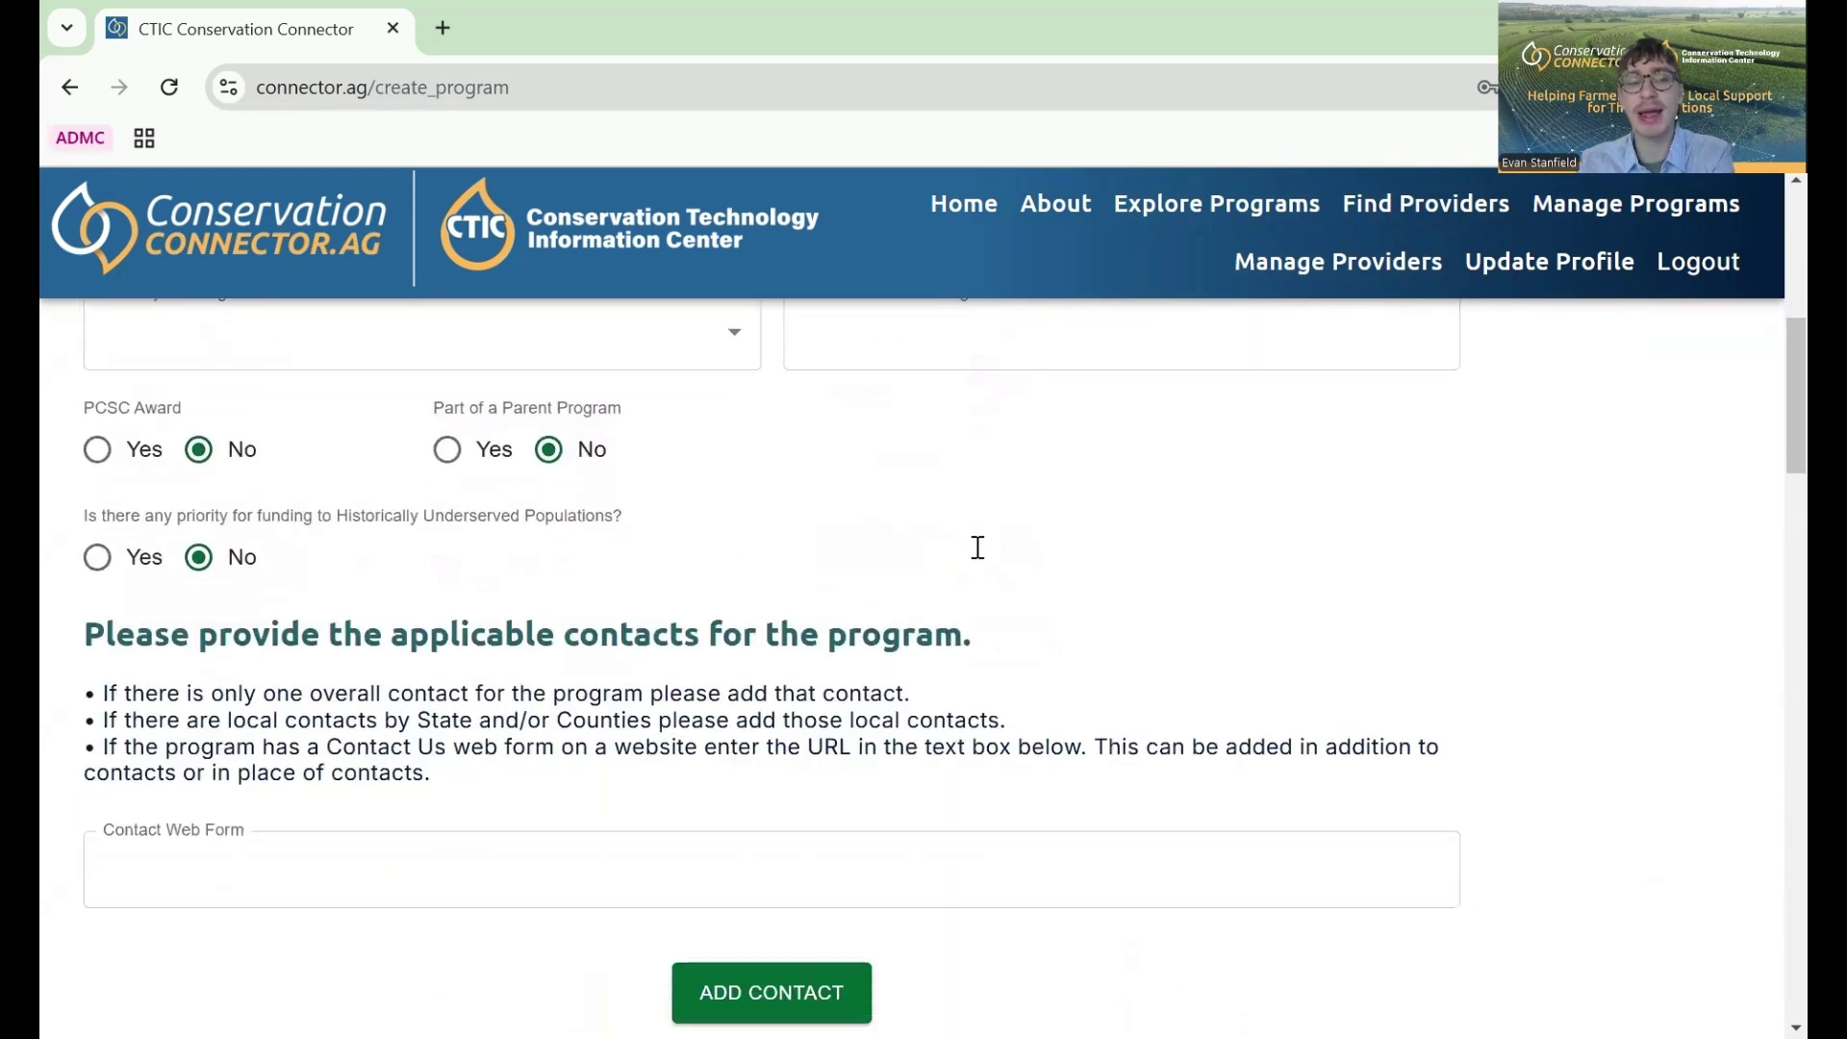
scroll(977, 544, up, 1)
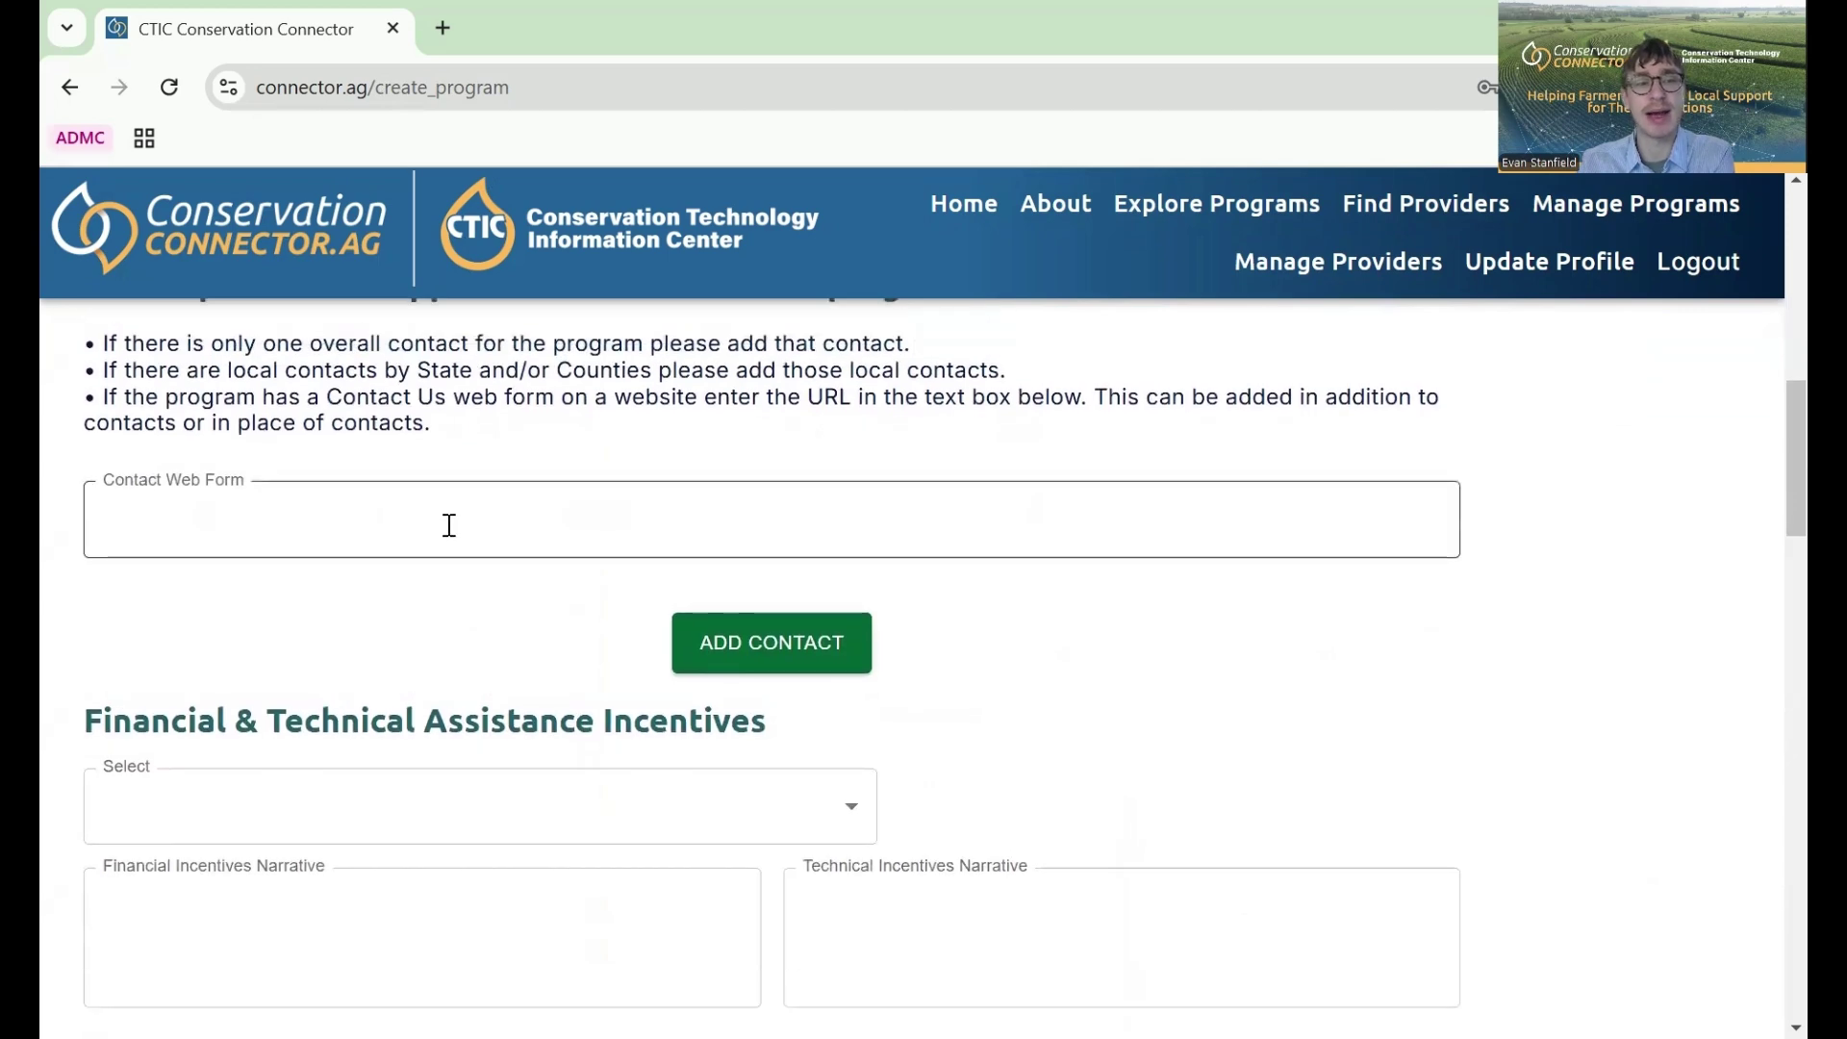
scroll(449, 523, up, 1)
scroll(453, 529, down, 2)
scroll(452, 535, down, 2)
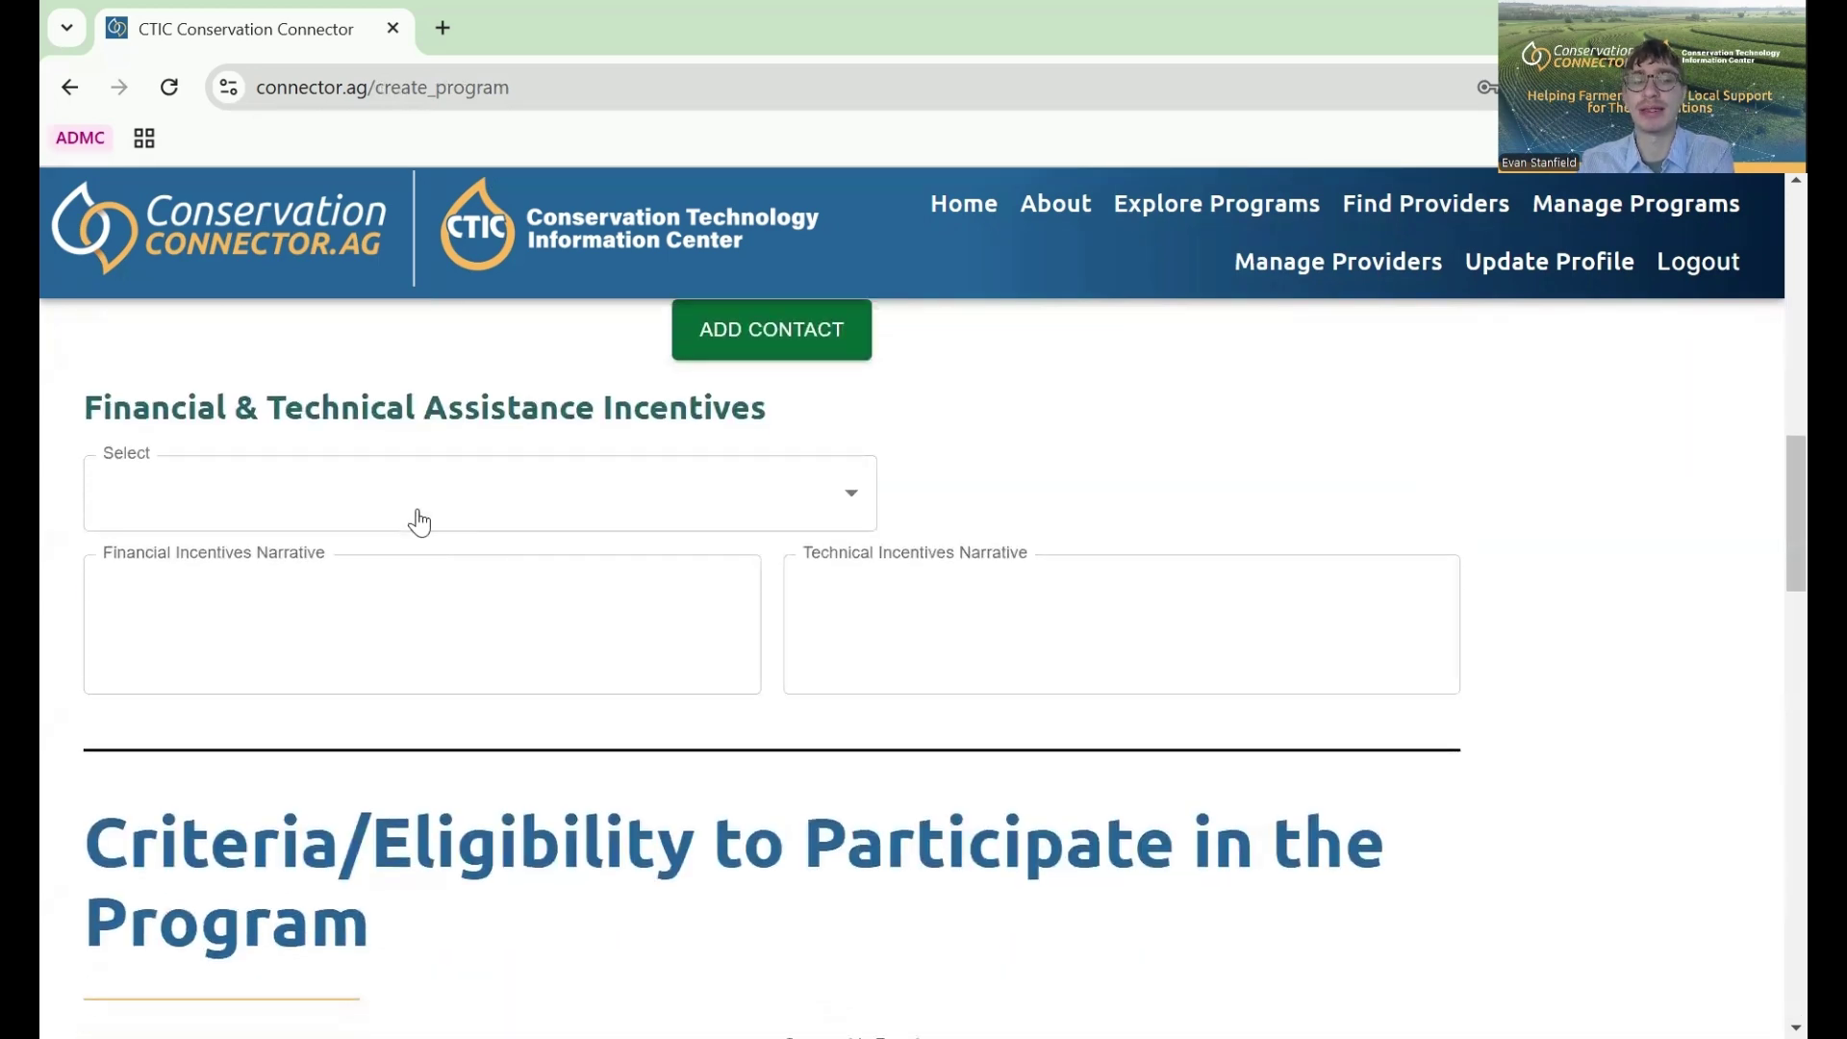
- Review the Farmers for Soil Health - WI (FSH) general details, returning to the Criteria/Eligibility section
scroll(693, 535, down, 5)
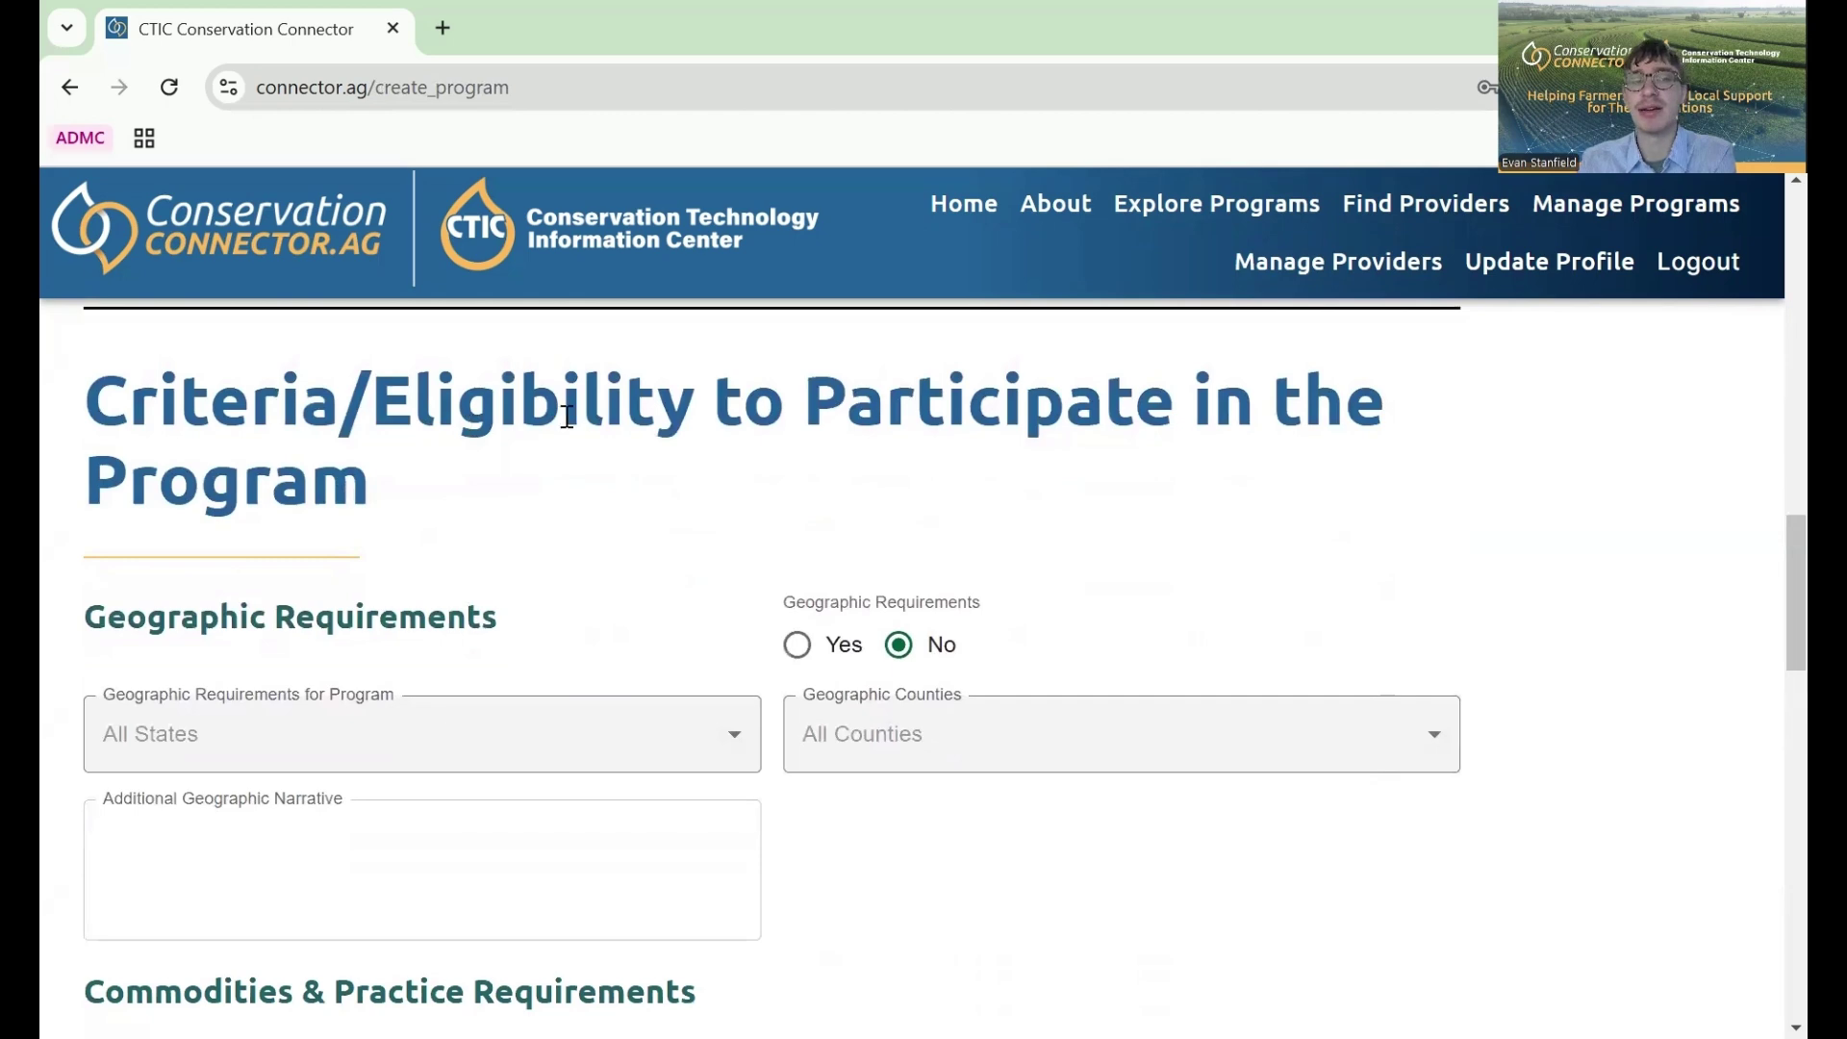
scroll(646, 424, down, 1)
scroll(647, 424, down, 3)
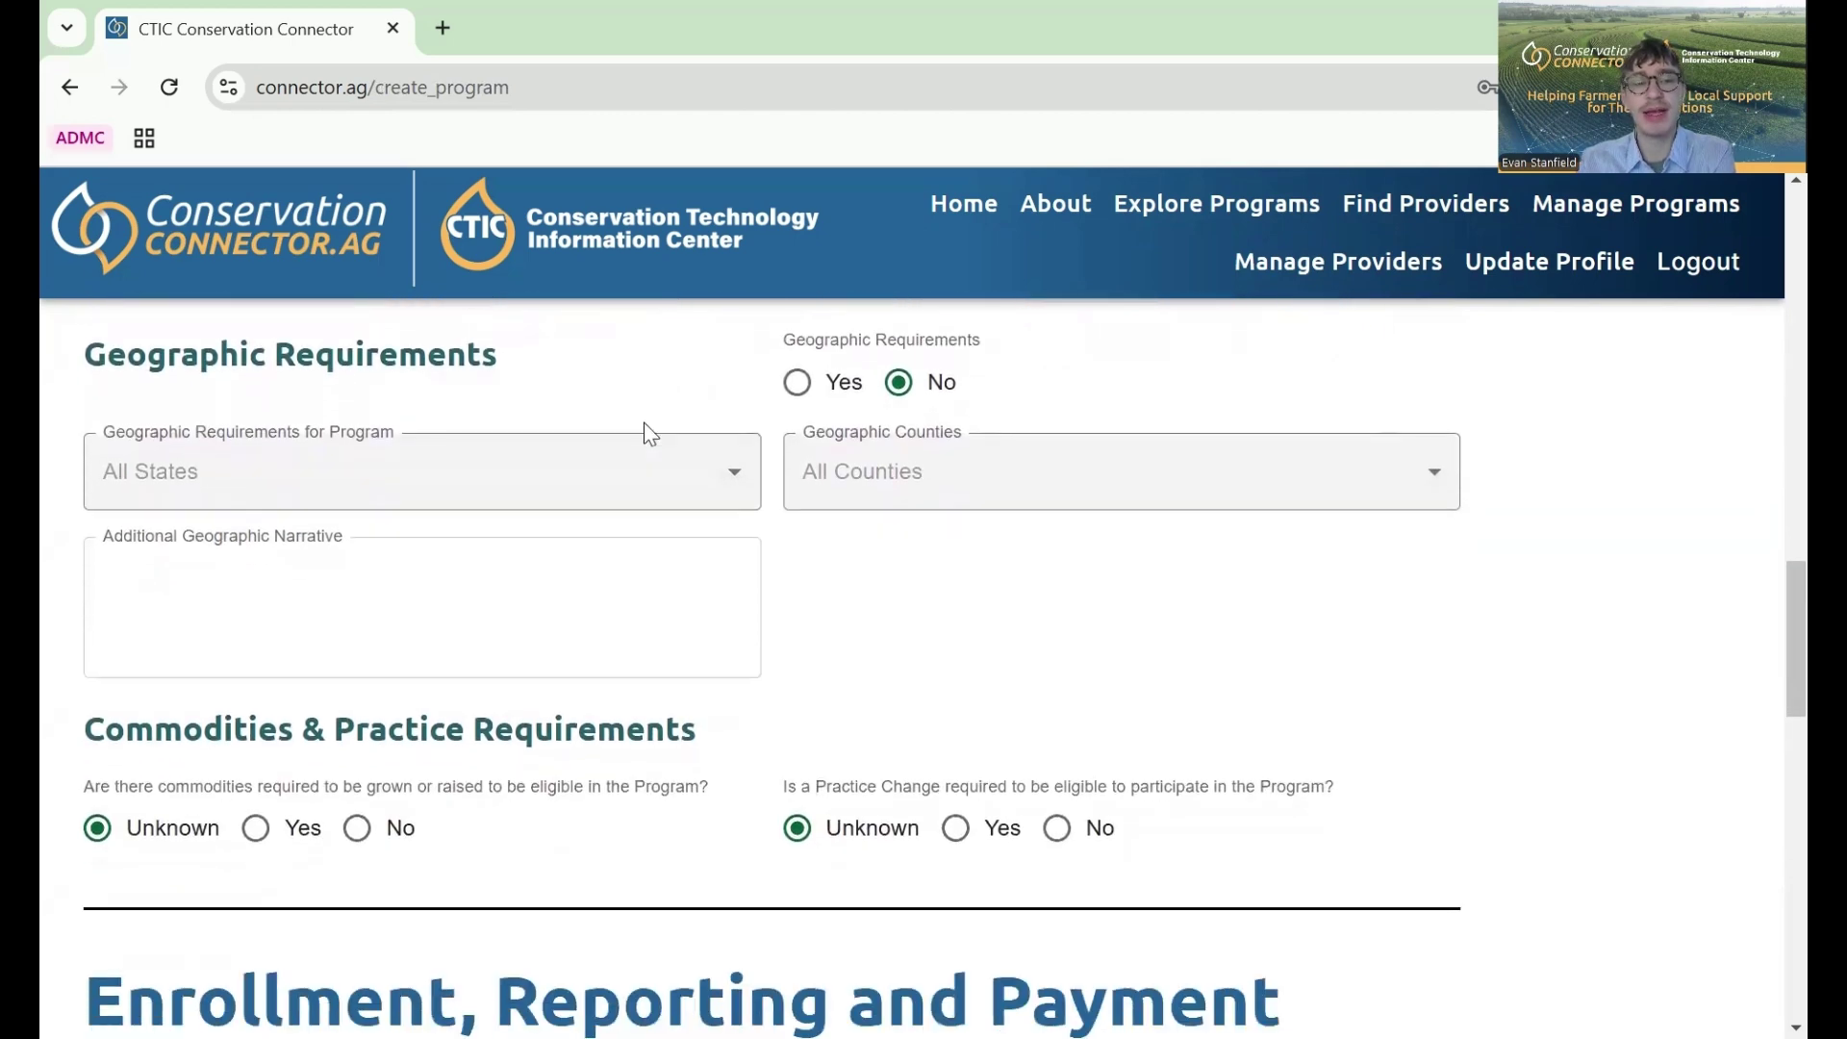
scroll(646, 429, down, 3)
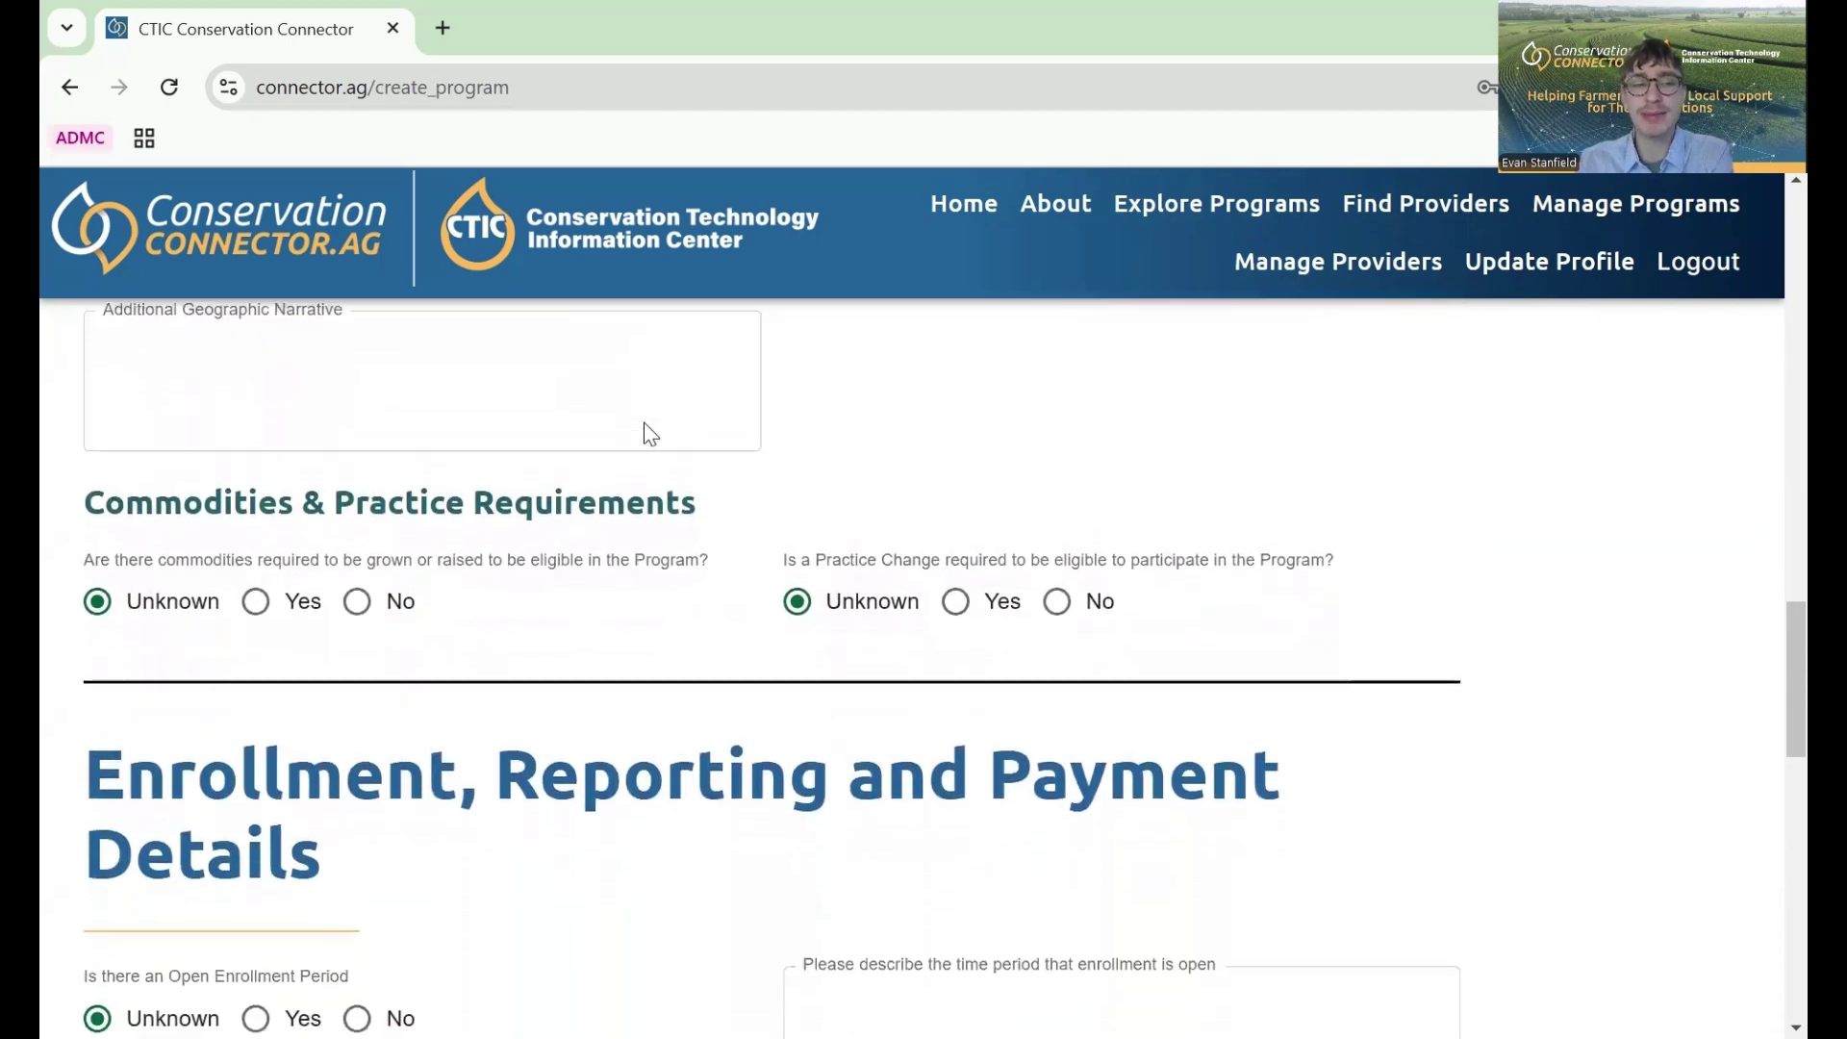
scroll(646, 424, down, 2)
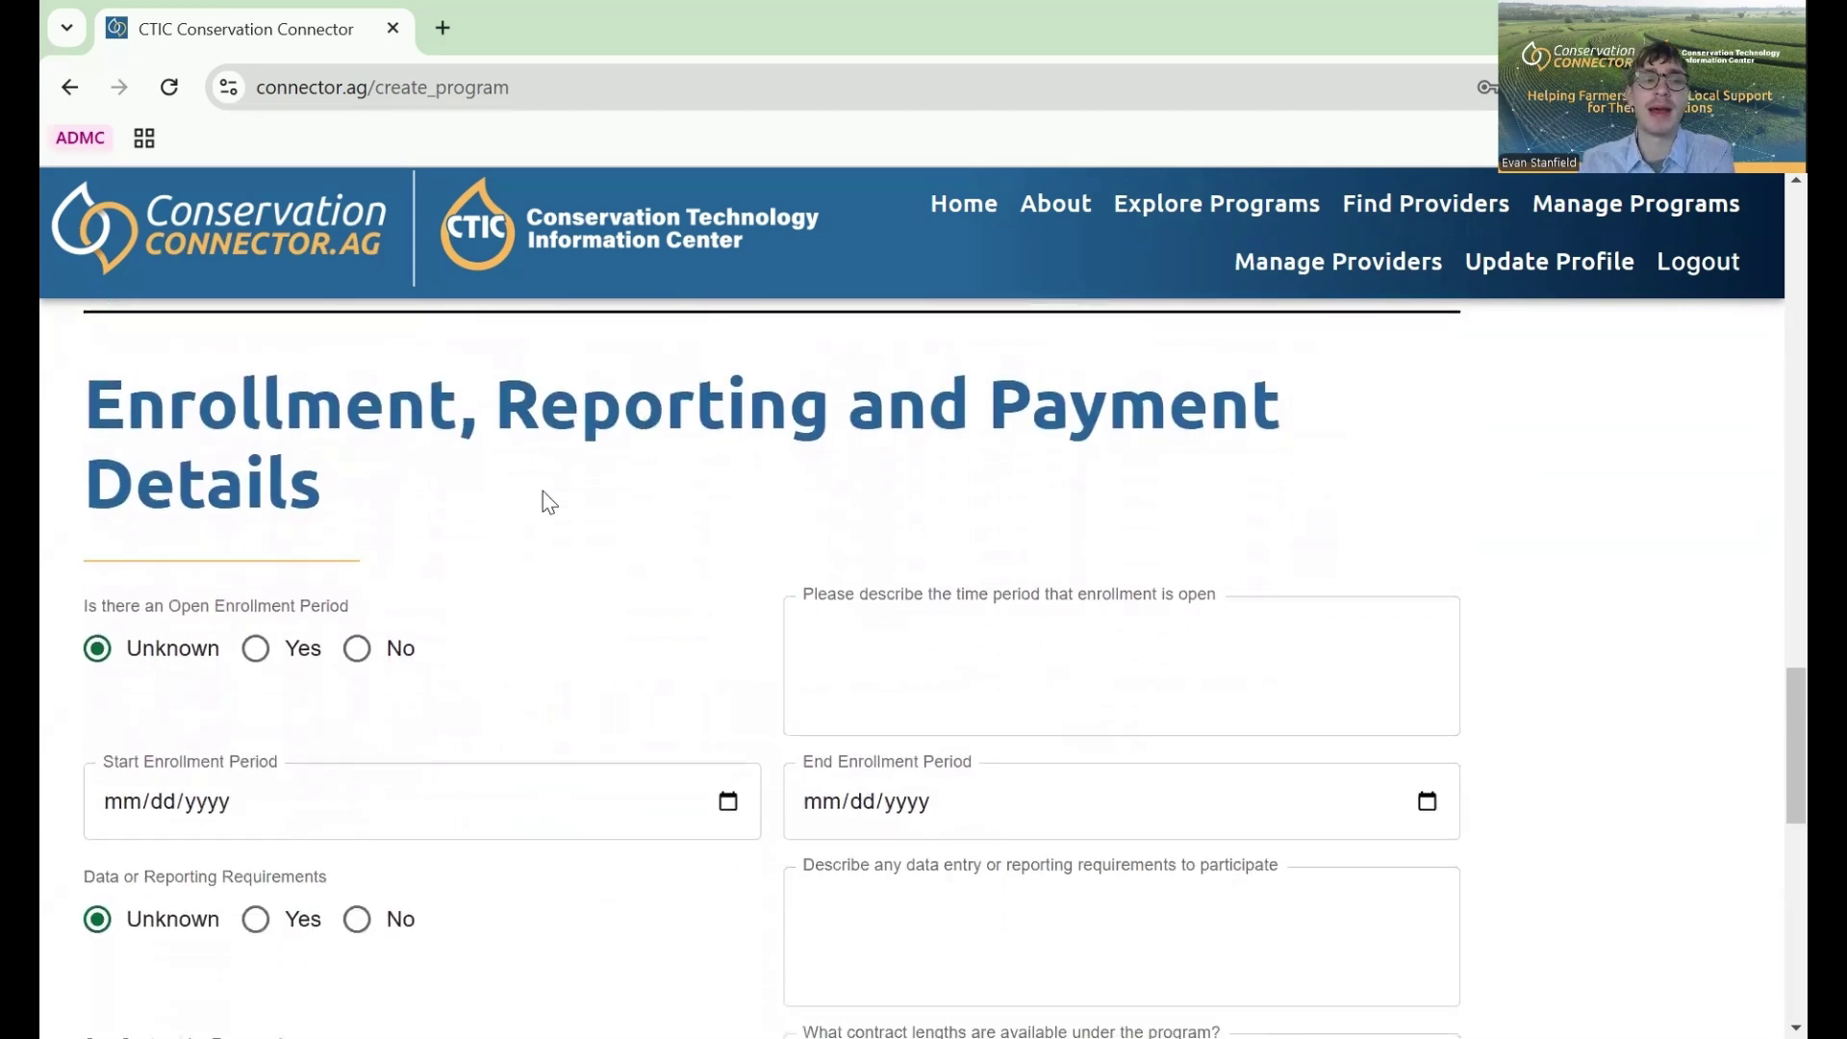
scroll(686, 500, down, 5)
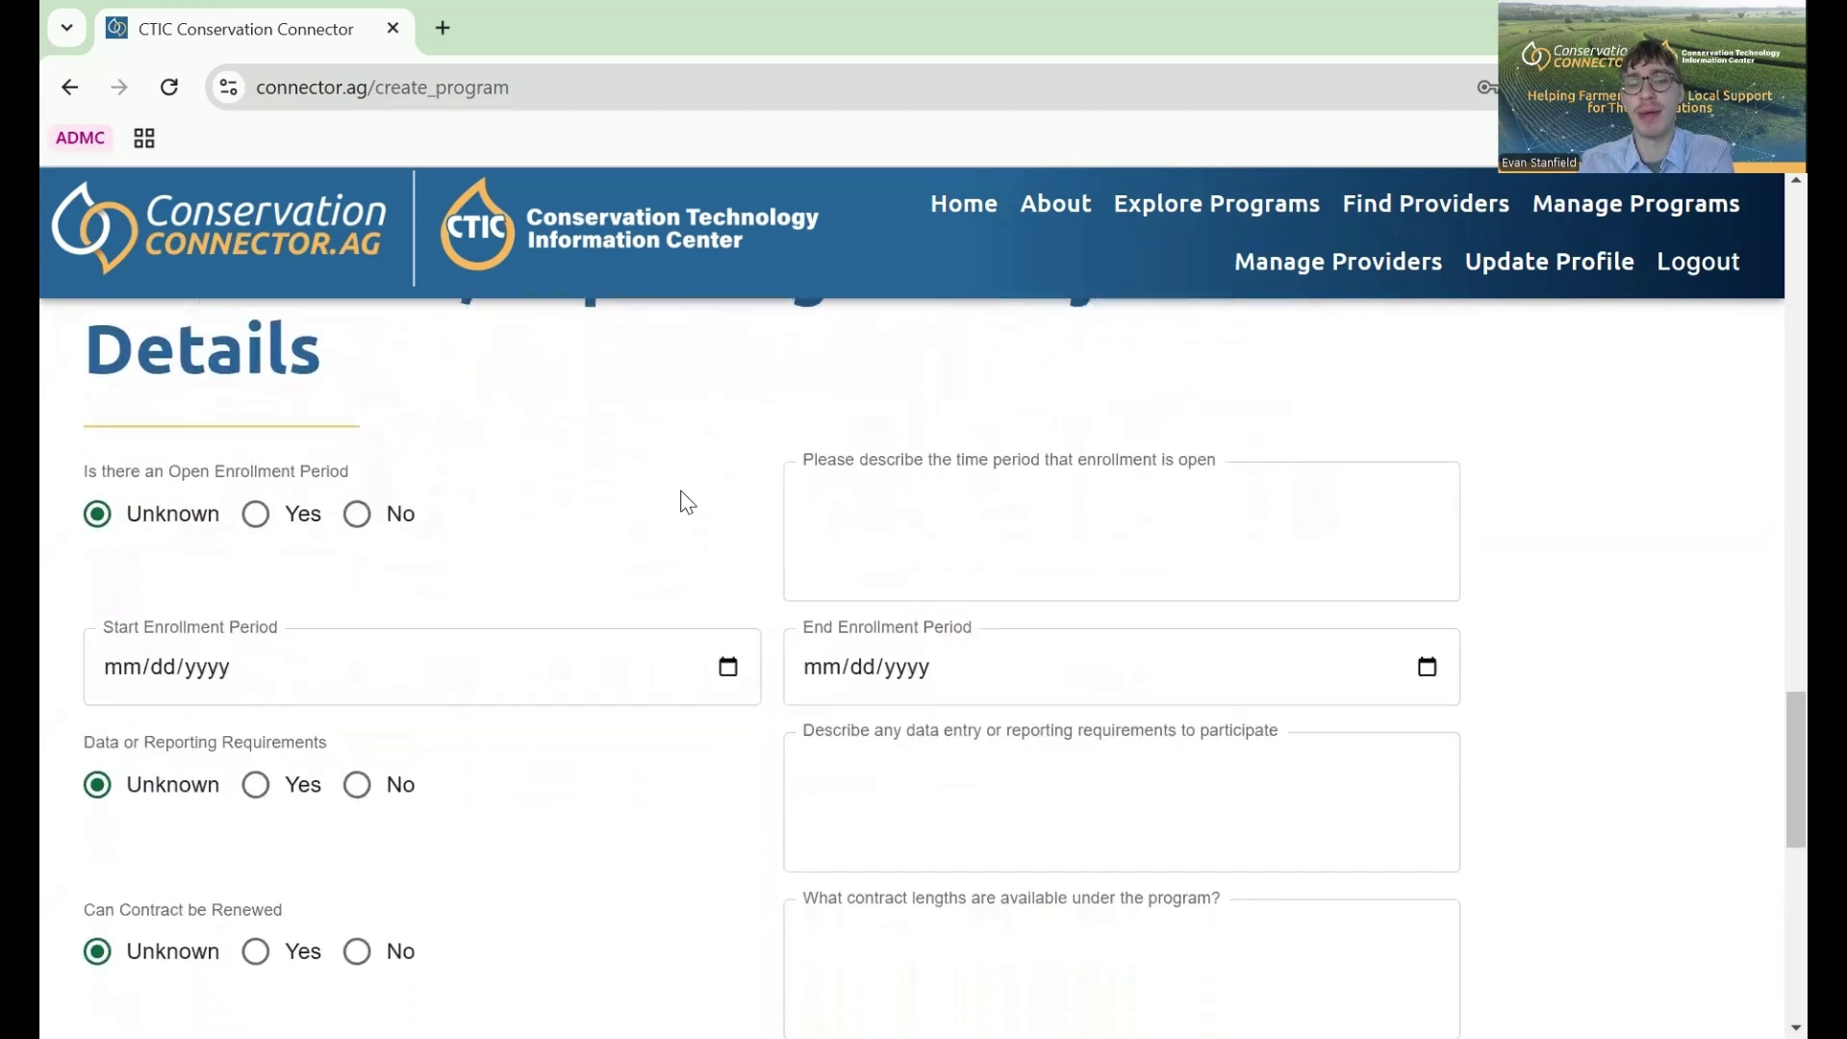
scroll(686, 500, down, 4)
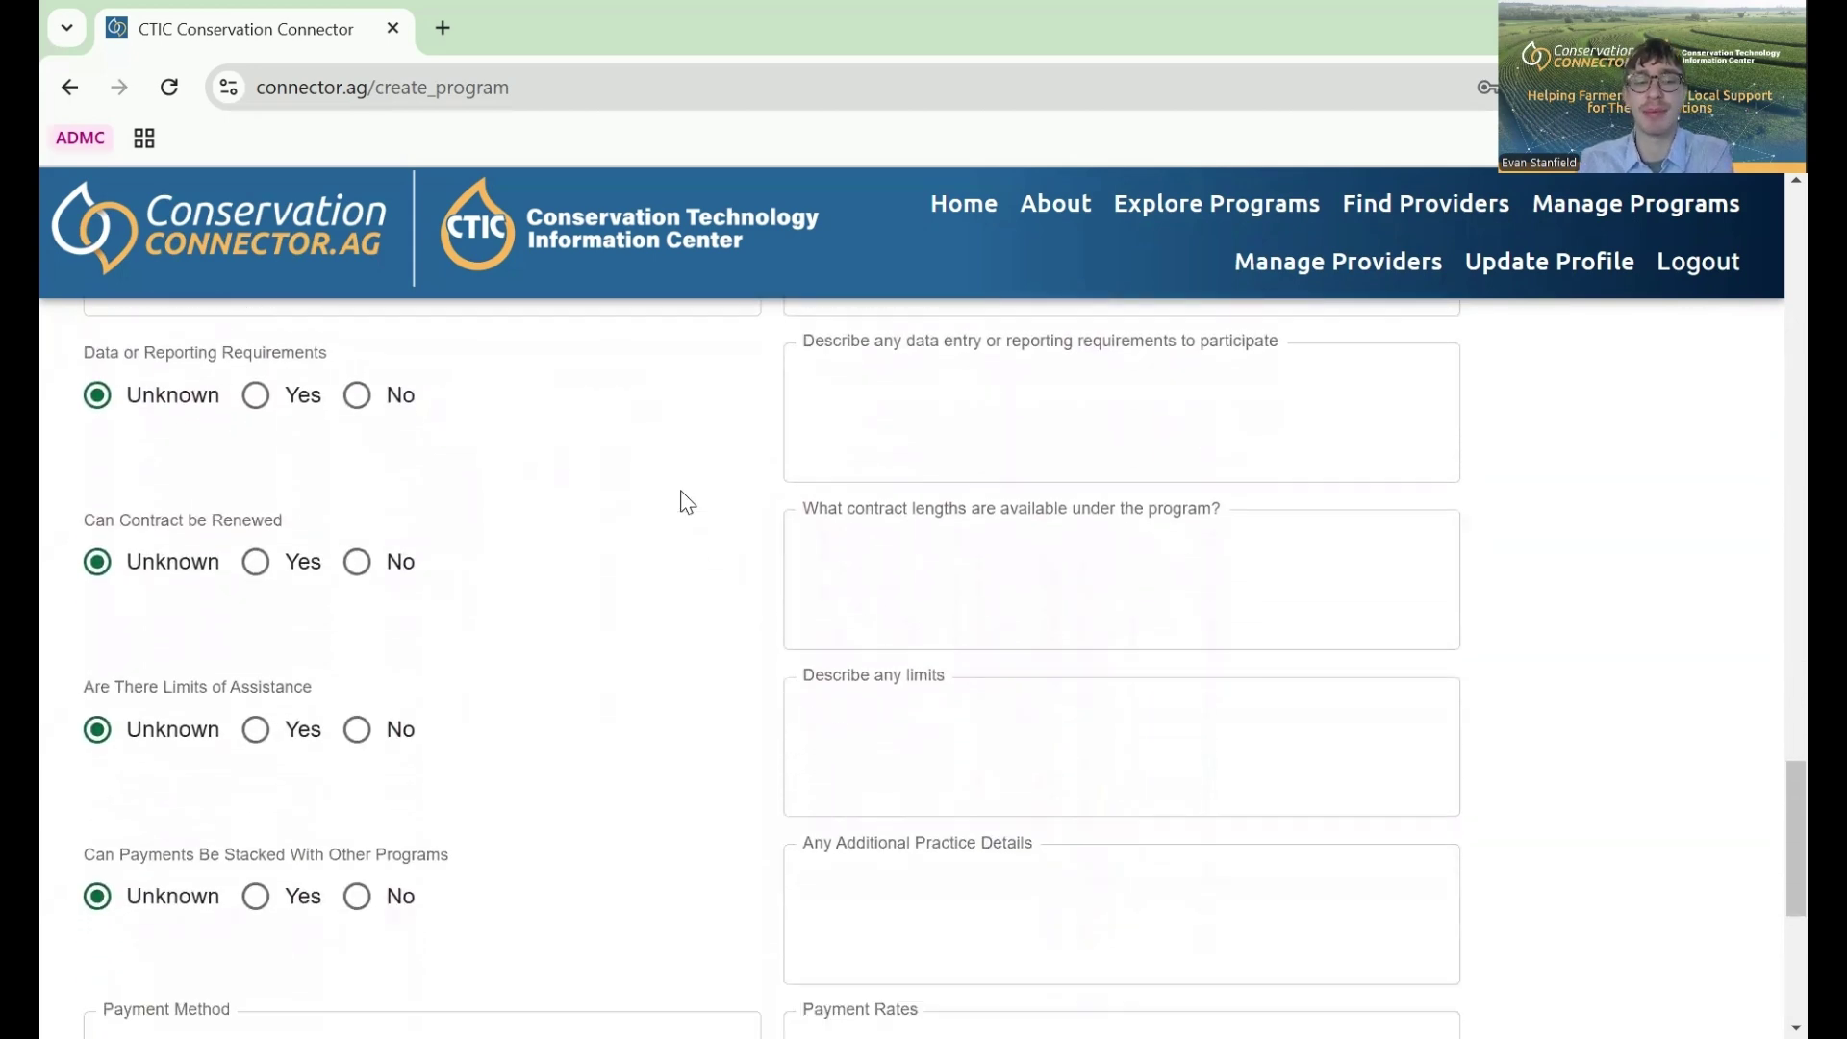
scroll(686, 500, down, 2)
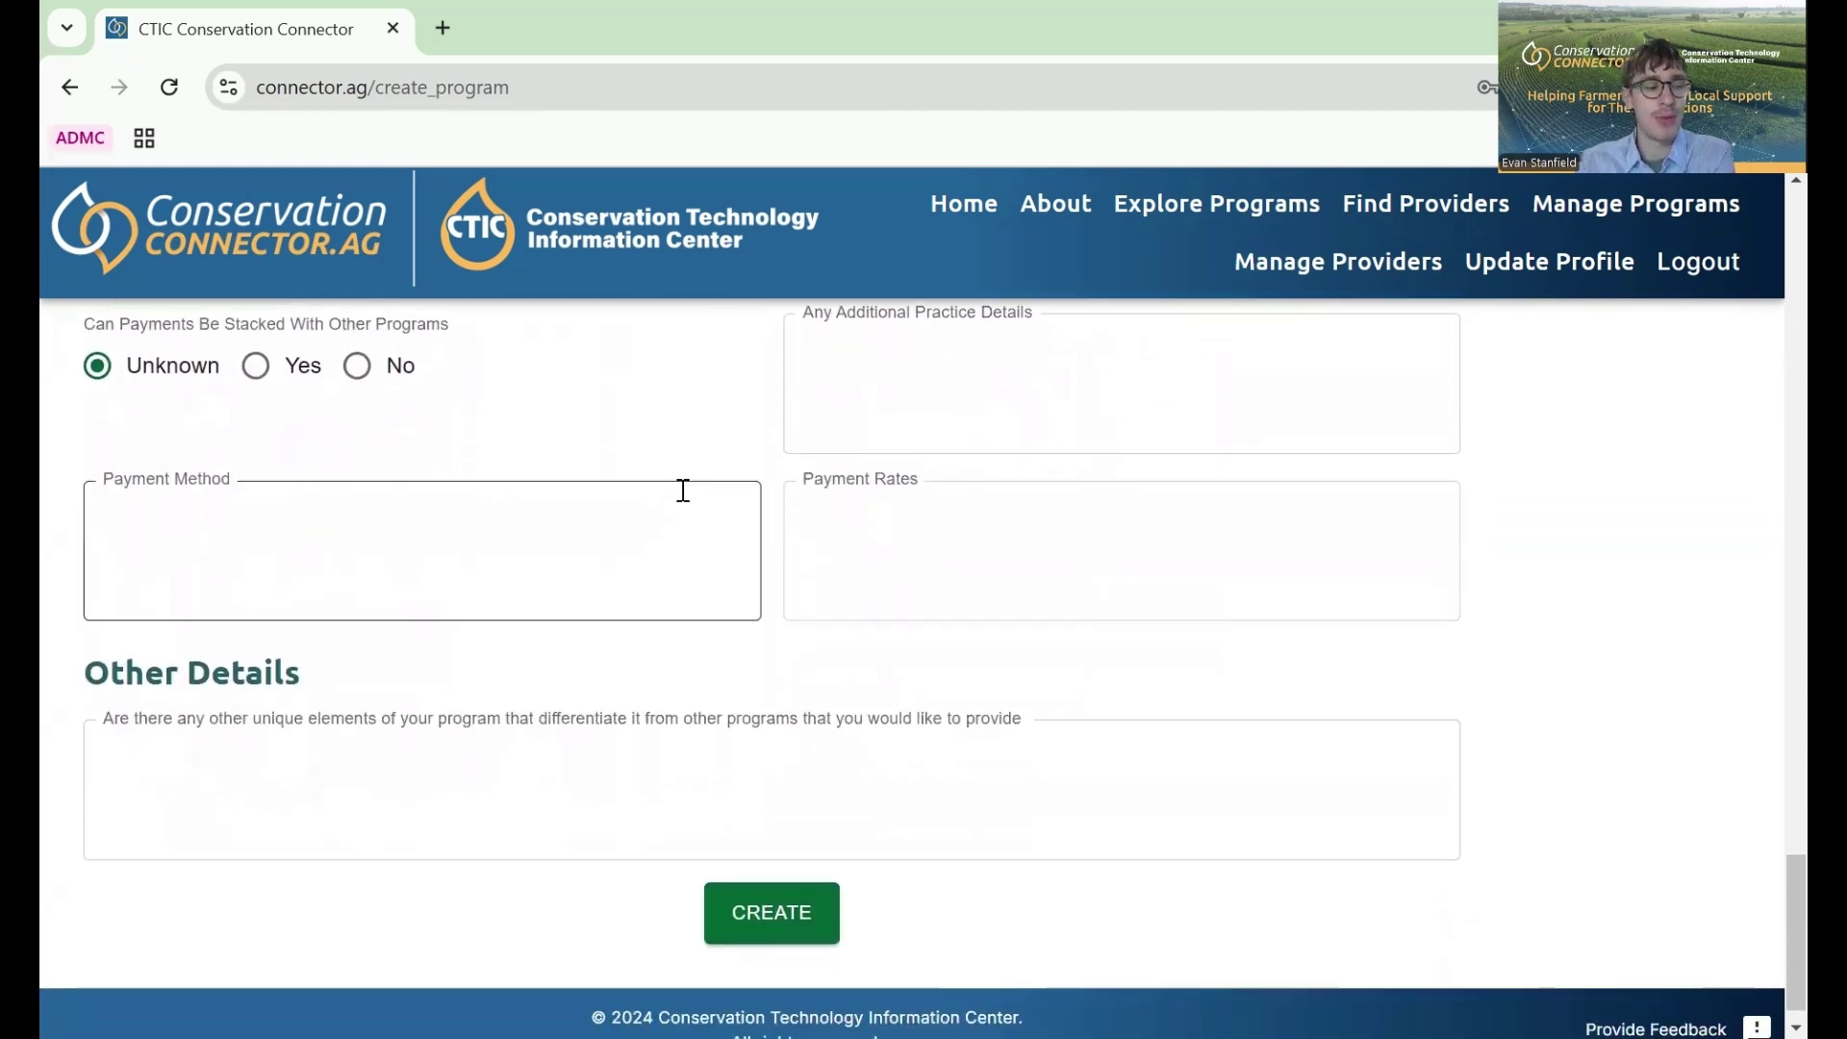
scroll(686, 500, up, 11)
scroll(686, 500, up, 11)
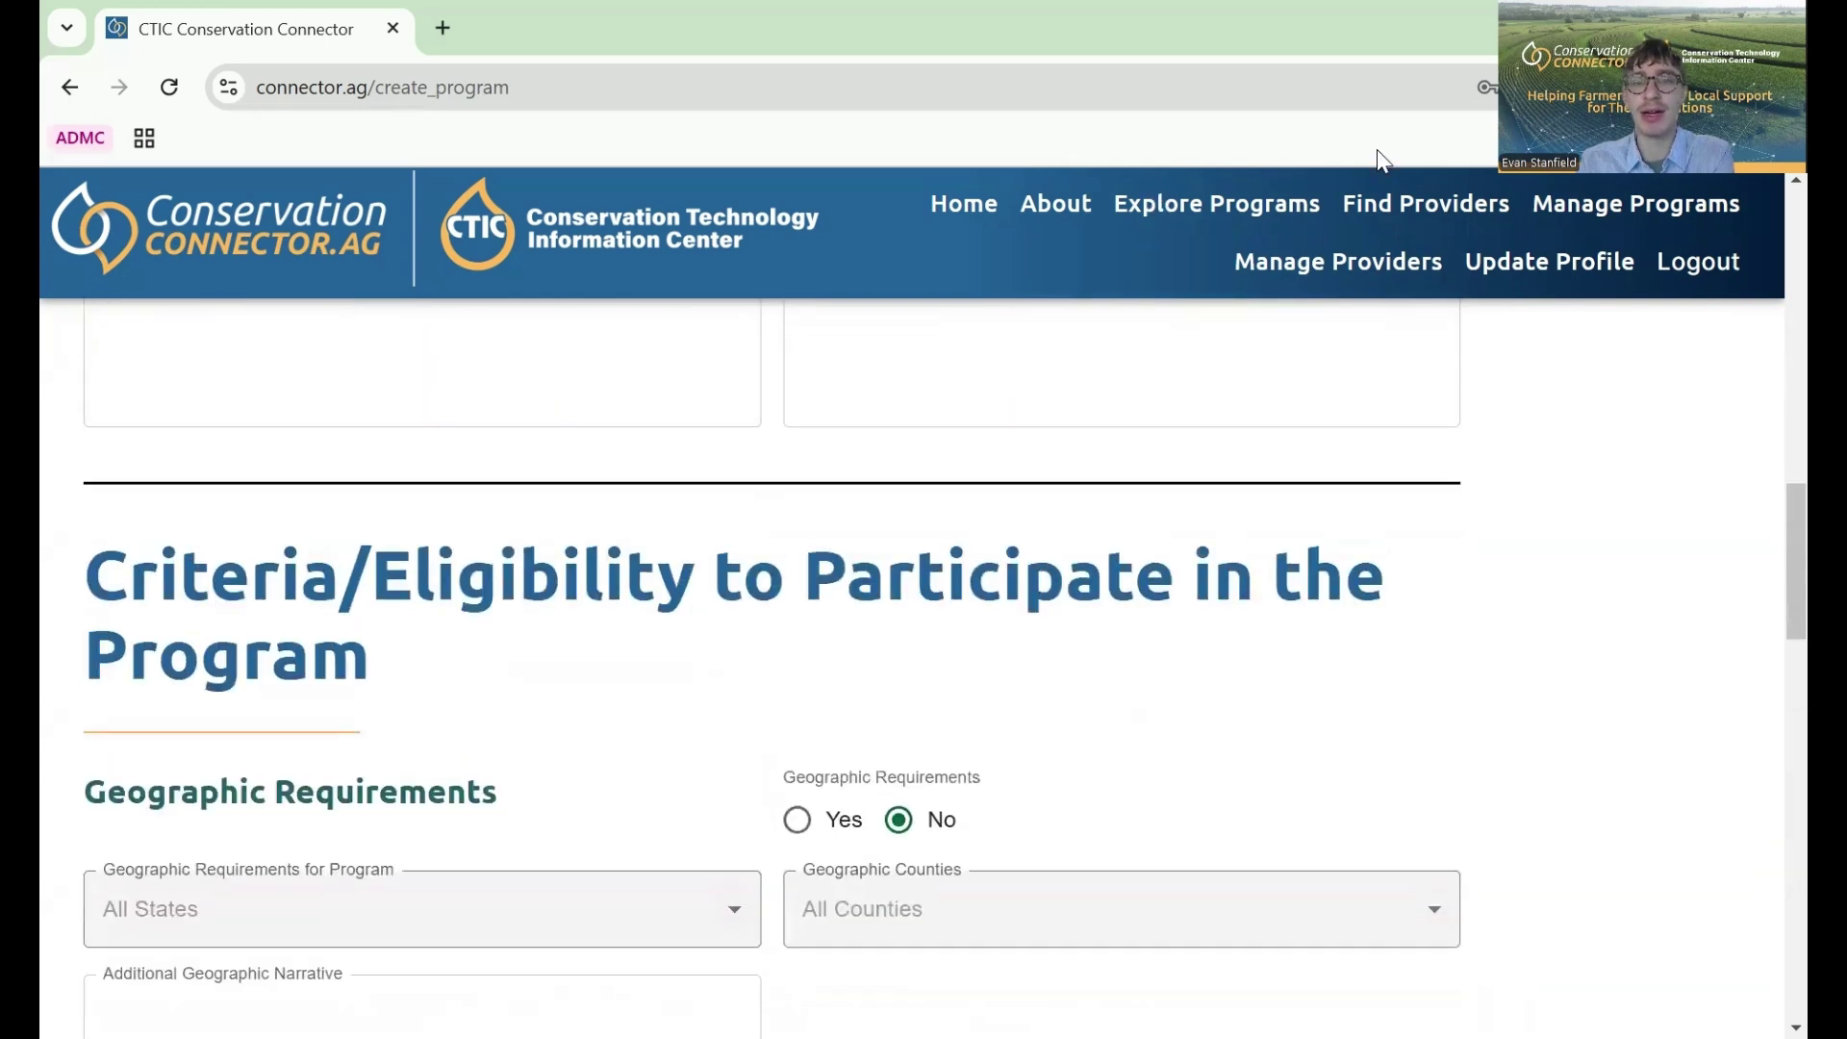
scroll(943, 370, up, 15)
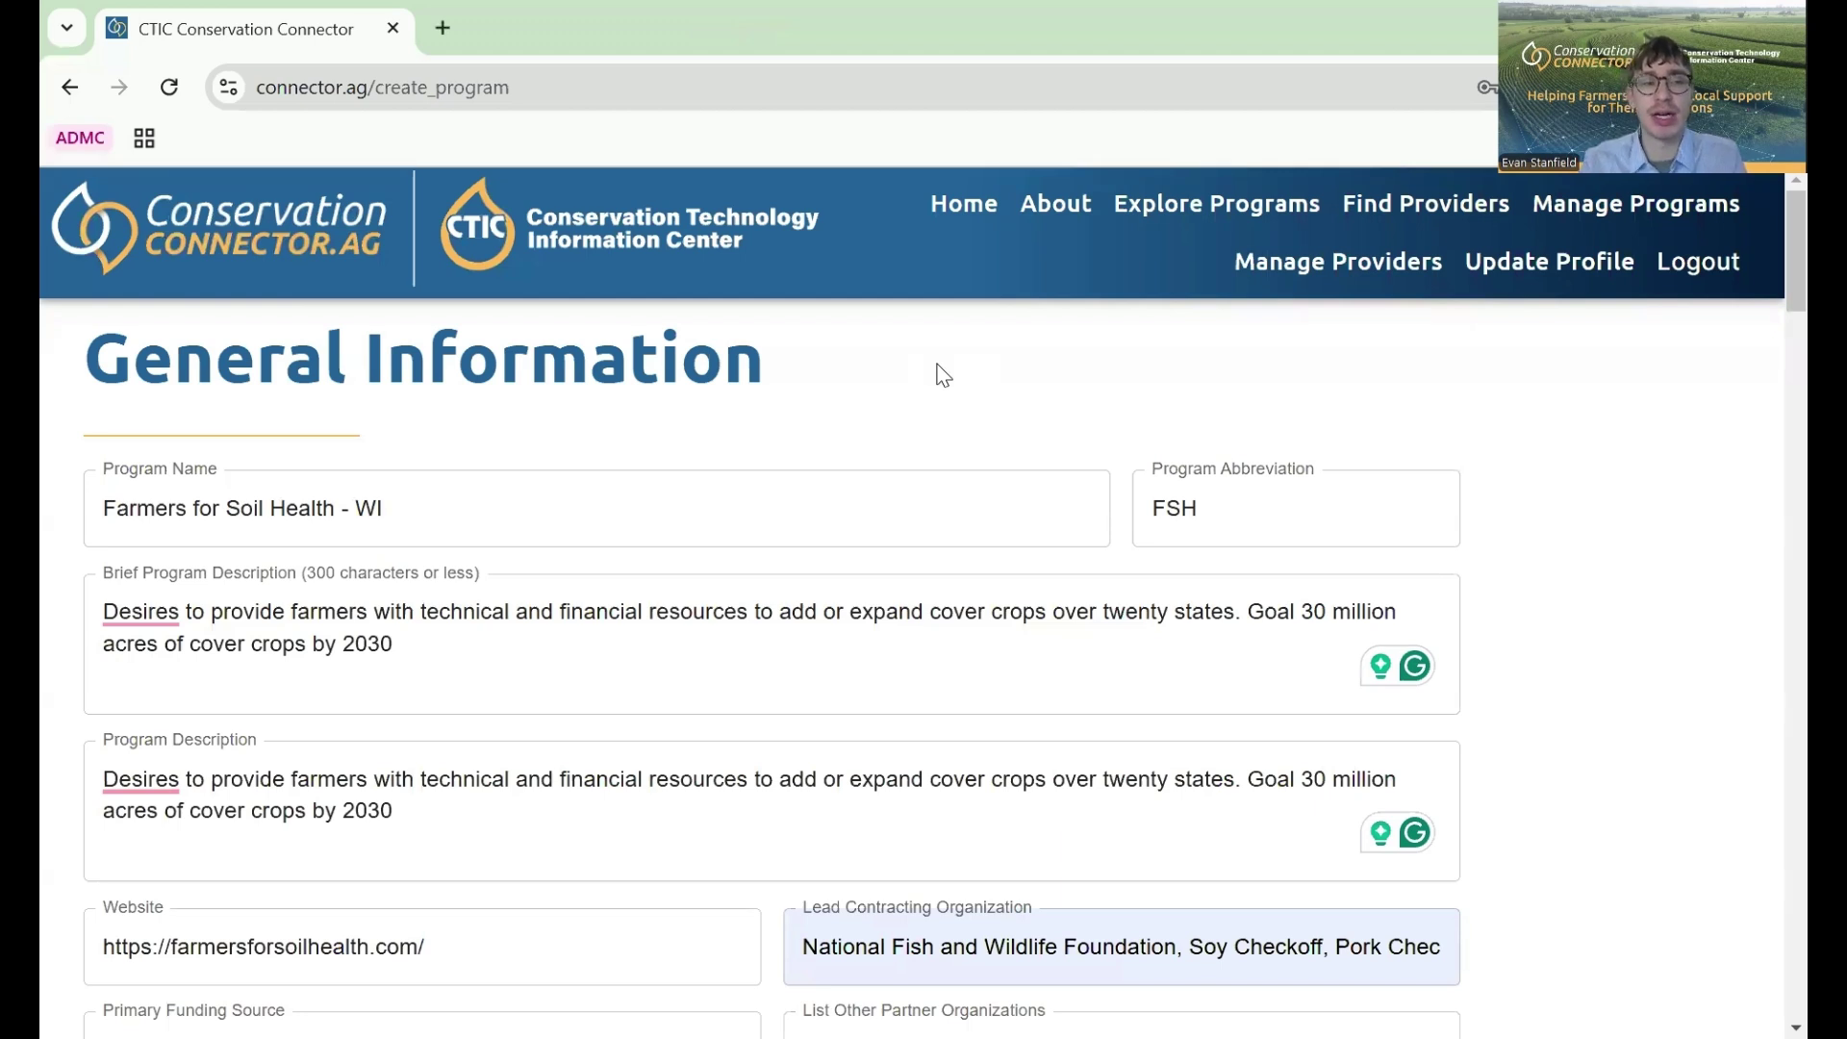
- Review the WI geography requirements and select the Additional Geographic Narrative box
scroll(943, 374, down, 1)
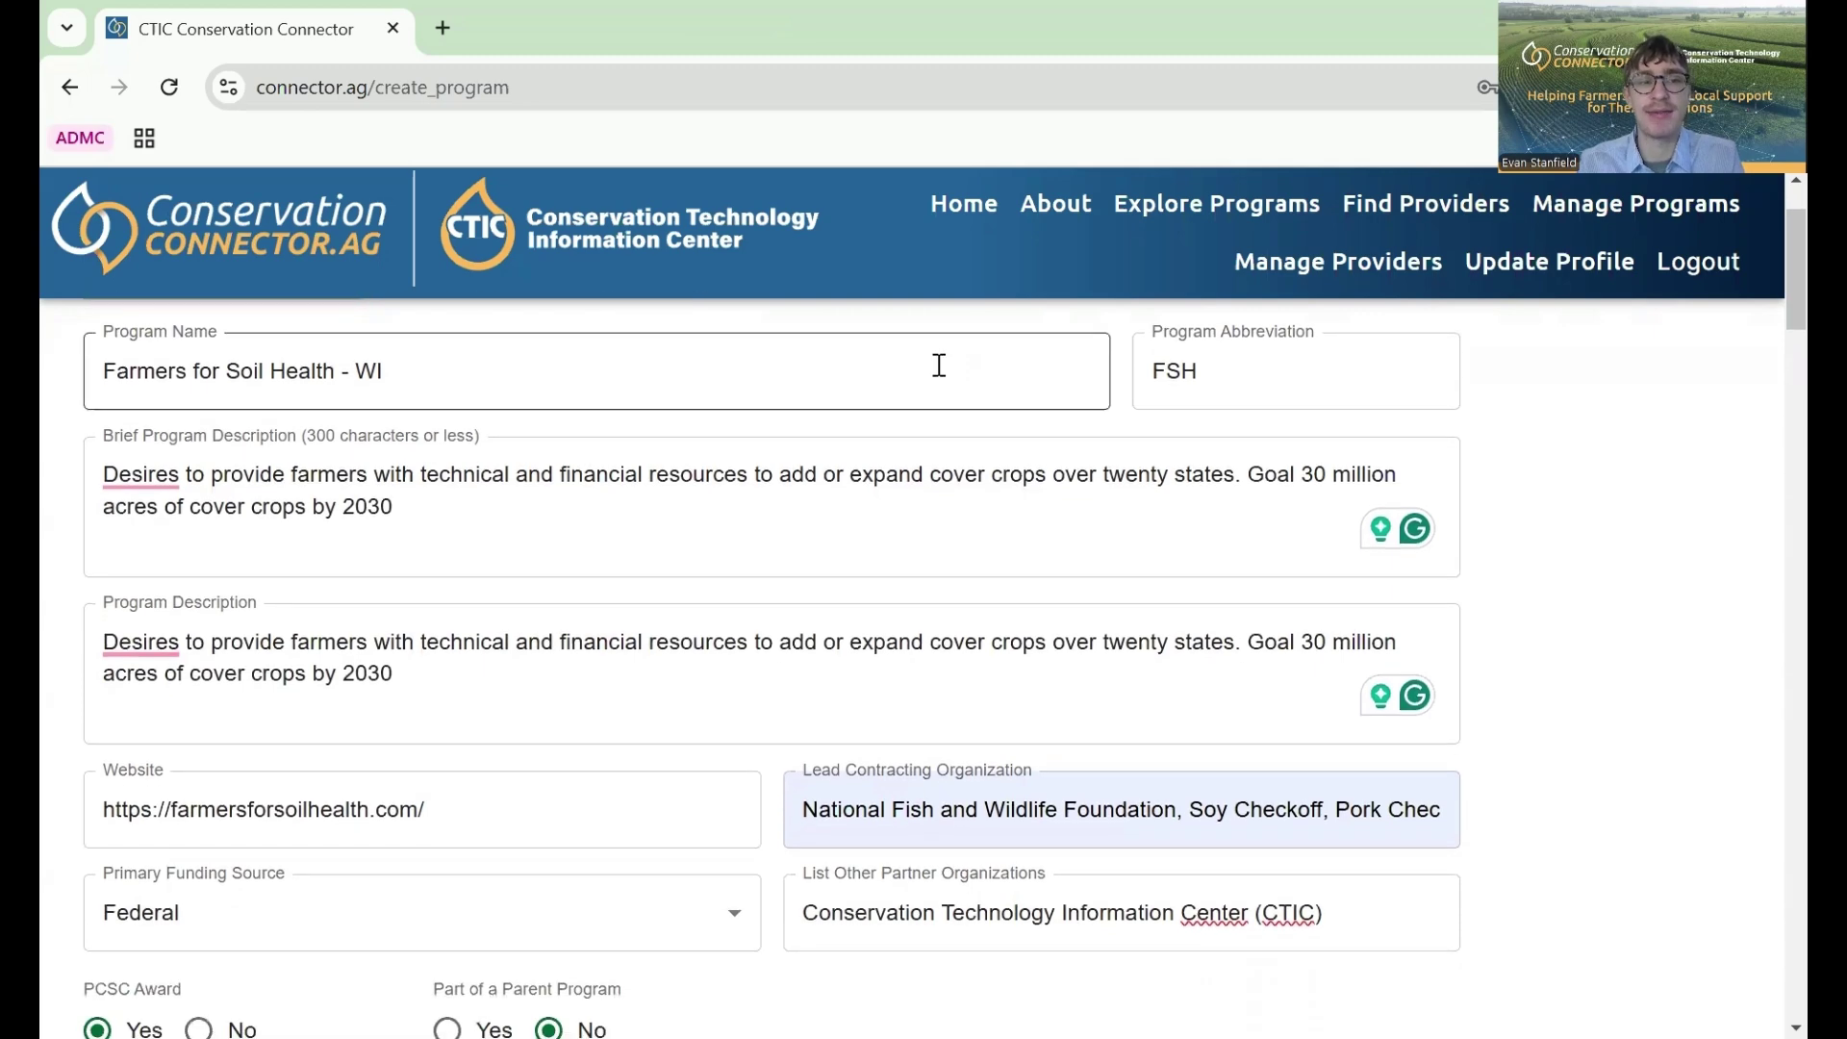
scroll(939, 366, up, 1)
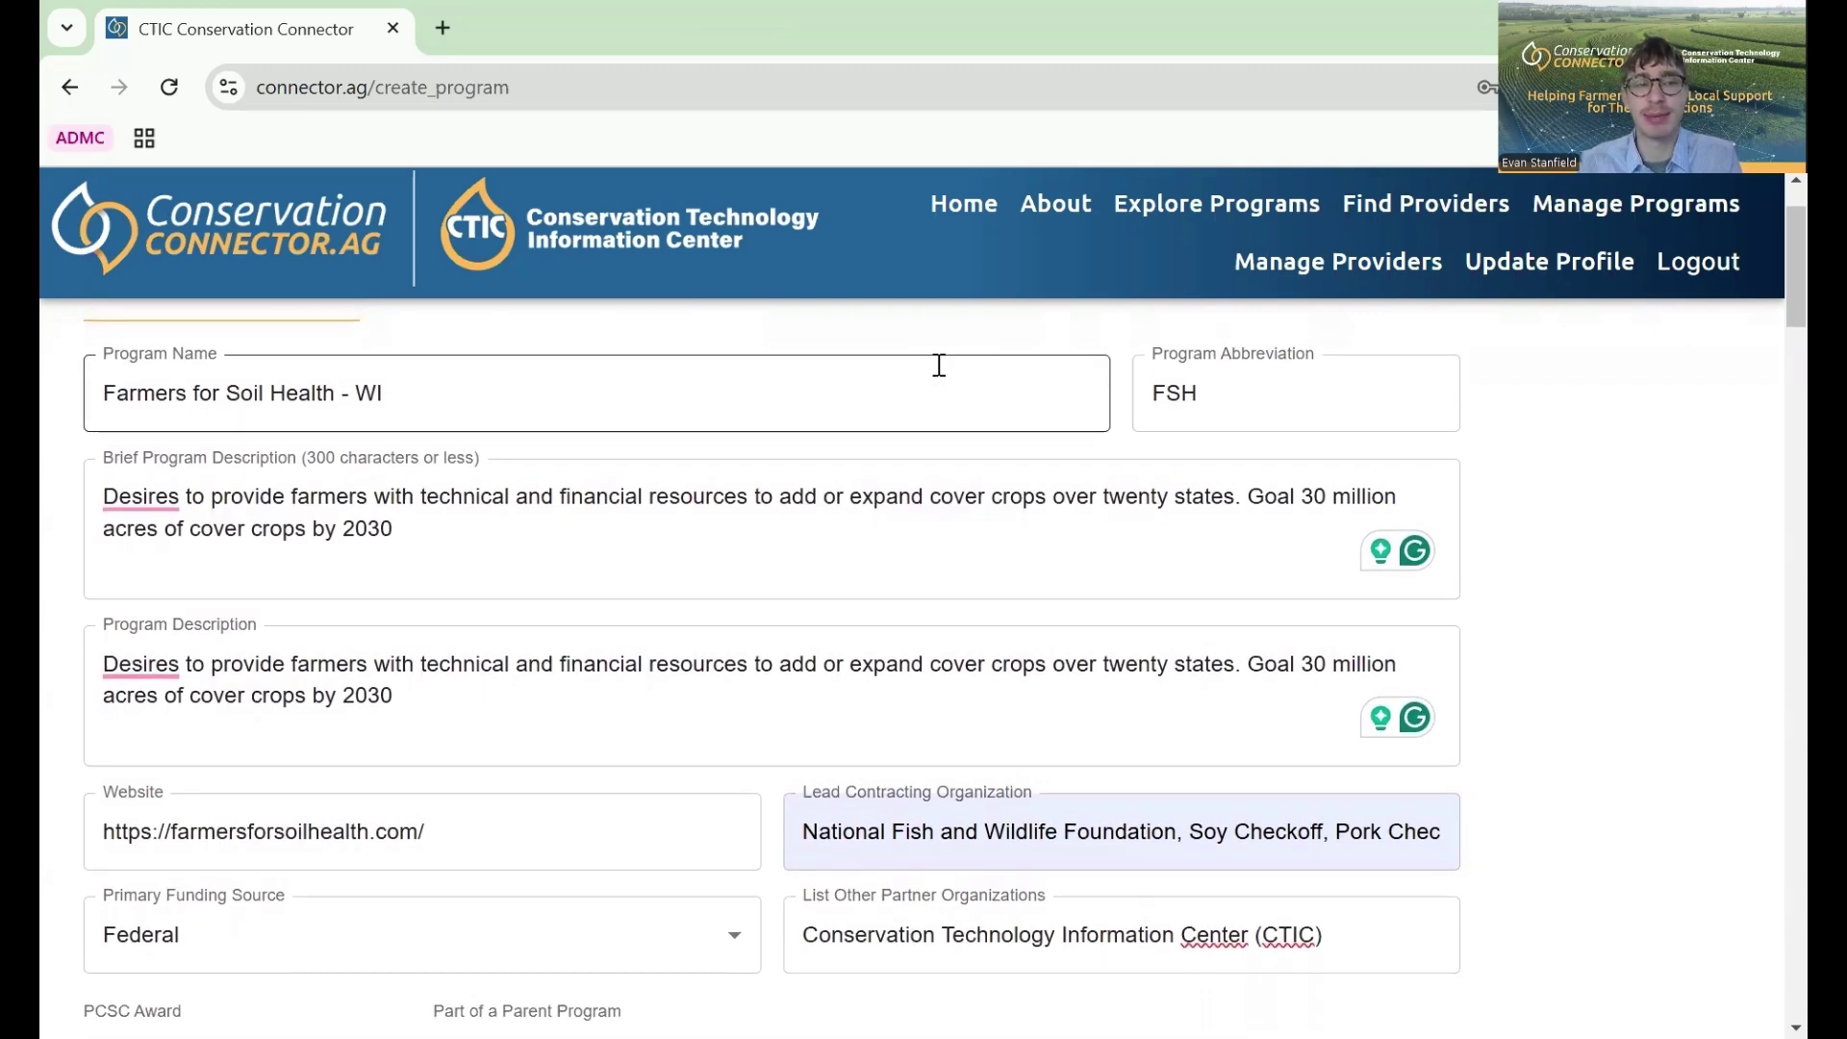
scroll(939, 365, down, 3)
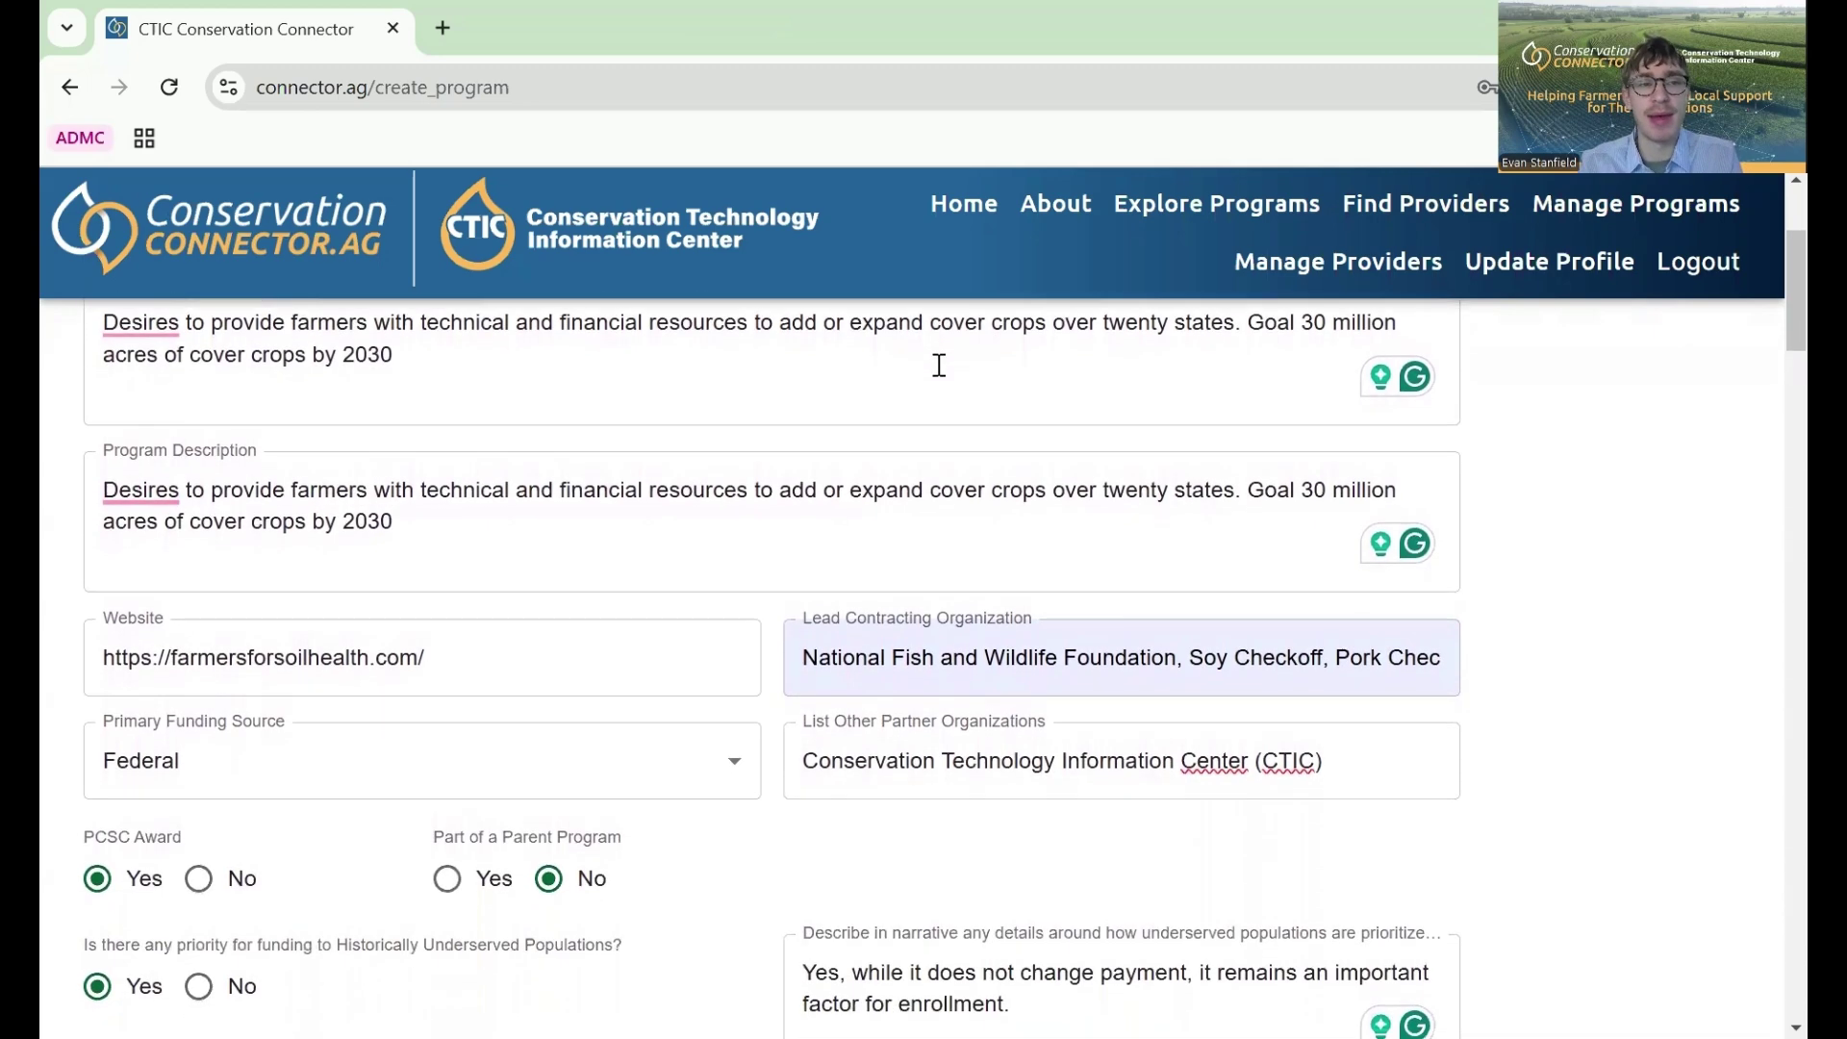
scroll(939, 366, down, 5)
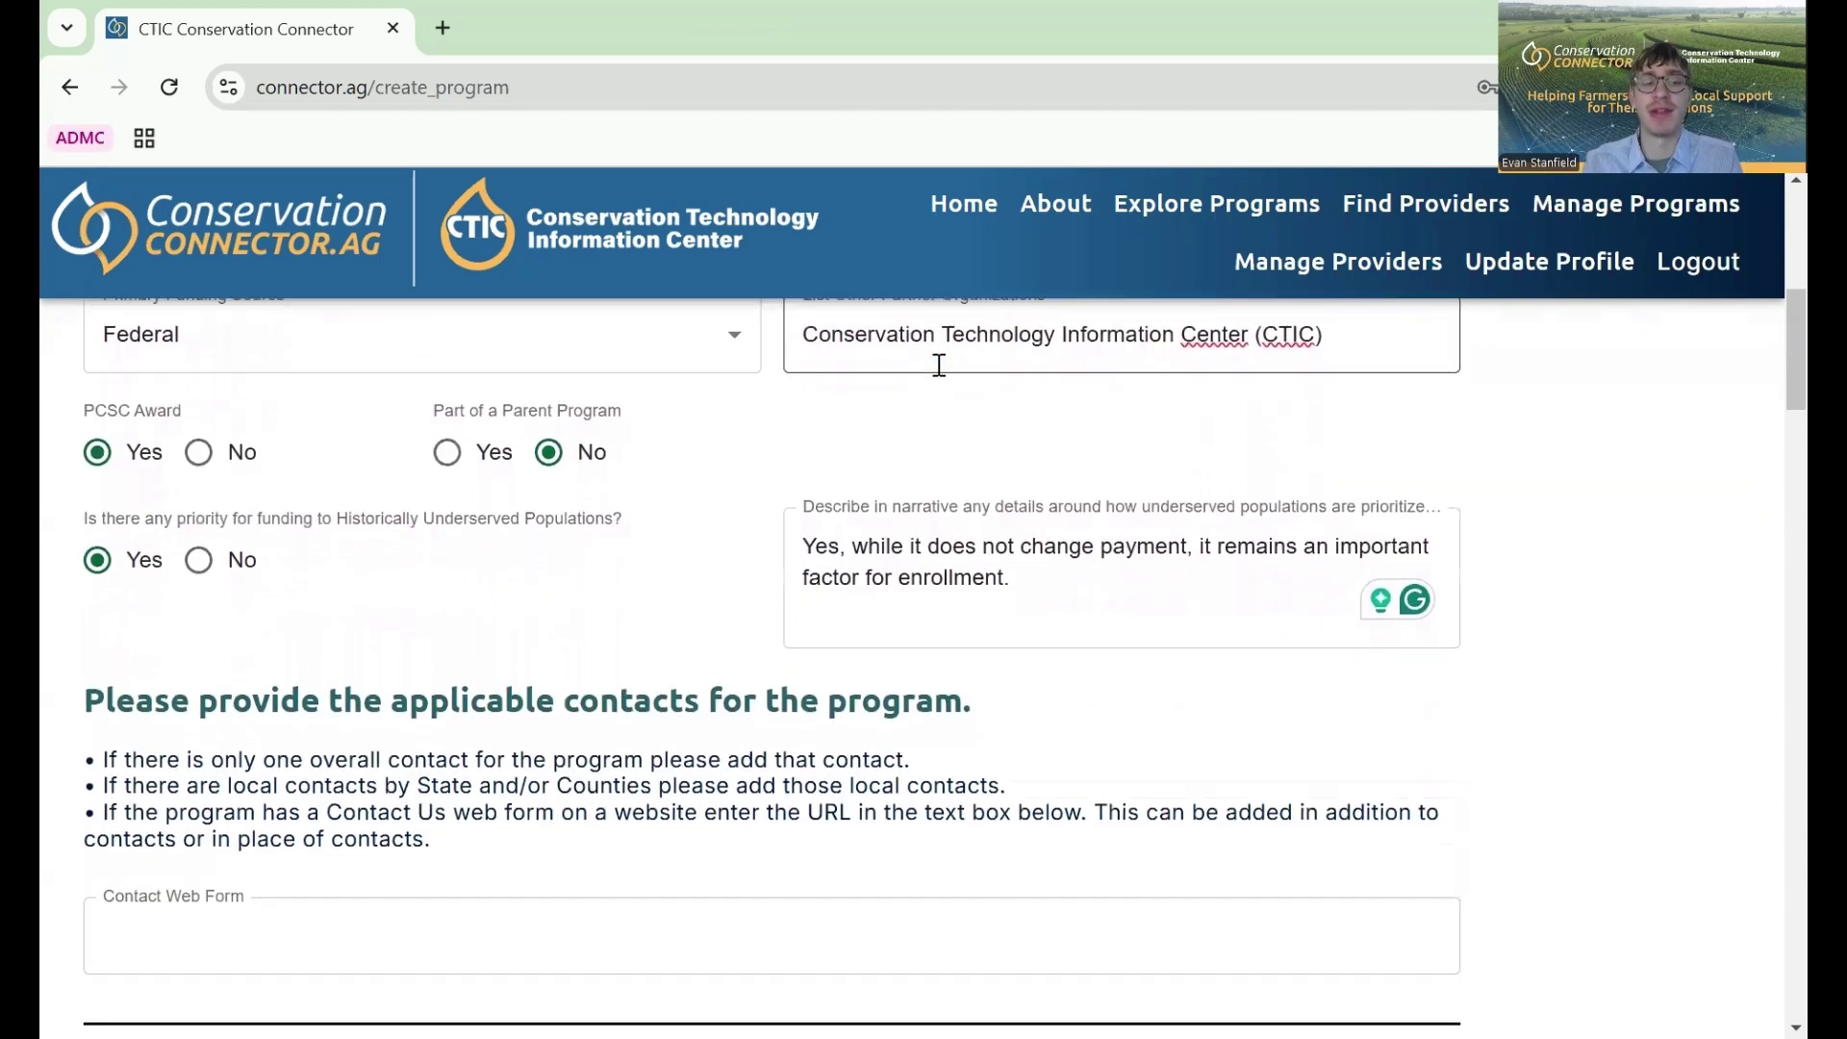
scroll(939, 368, down, 3)
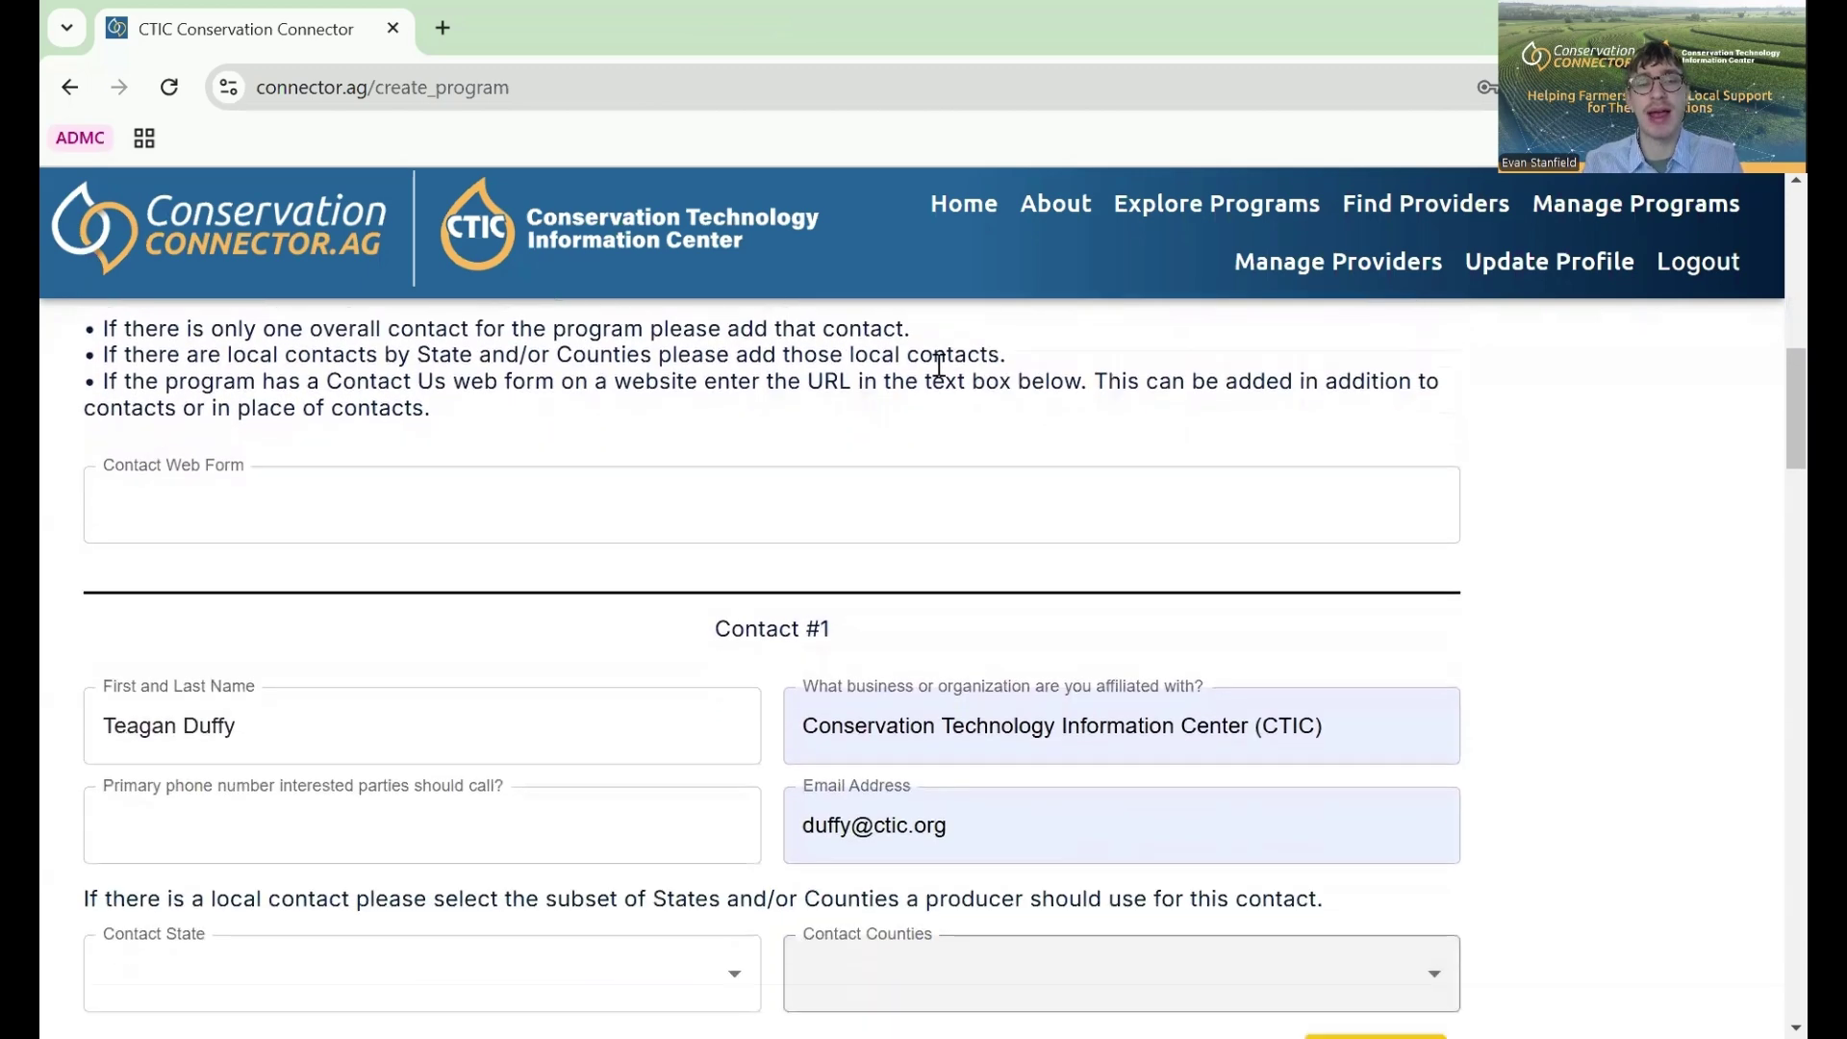
scroll(795, 712, down, 5)
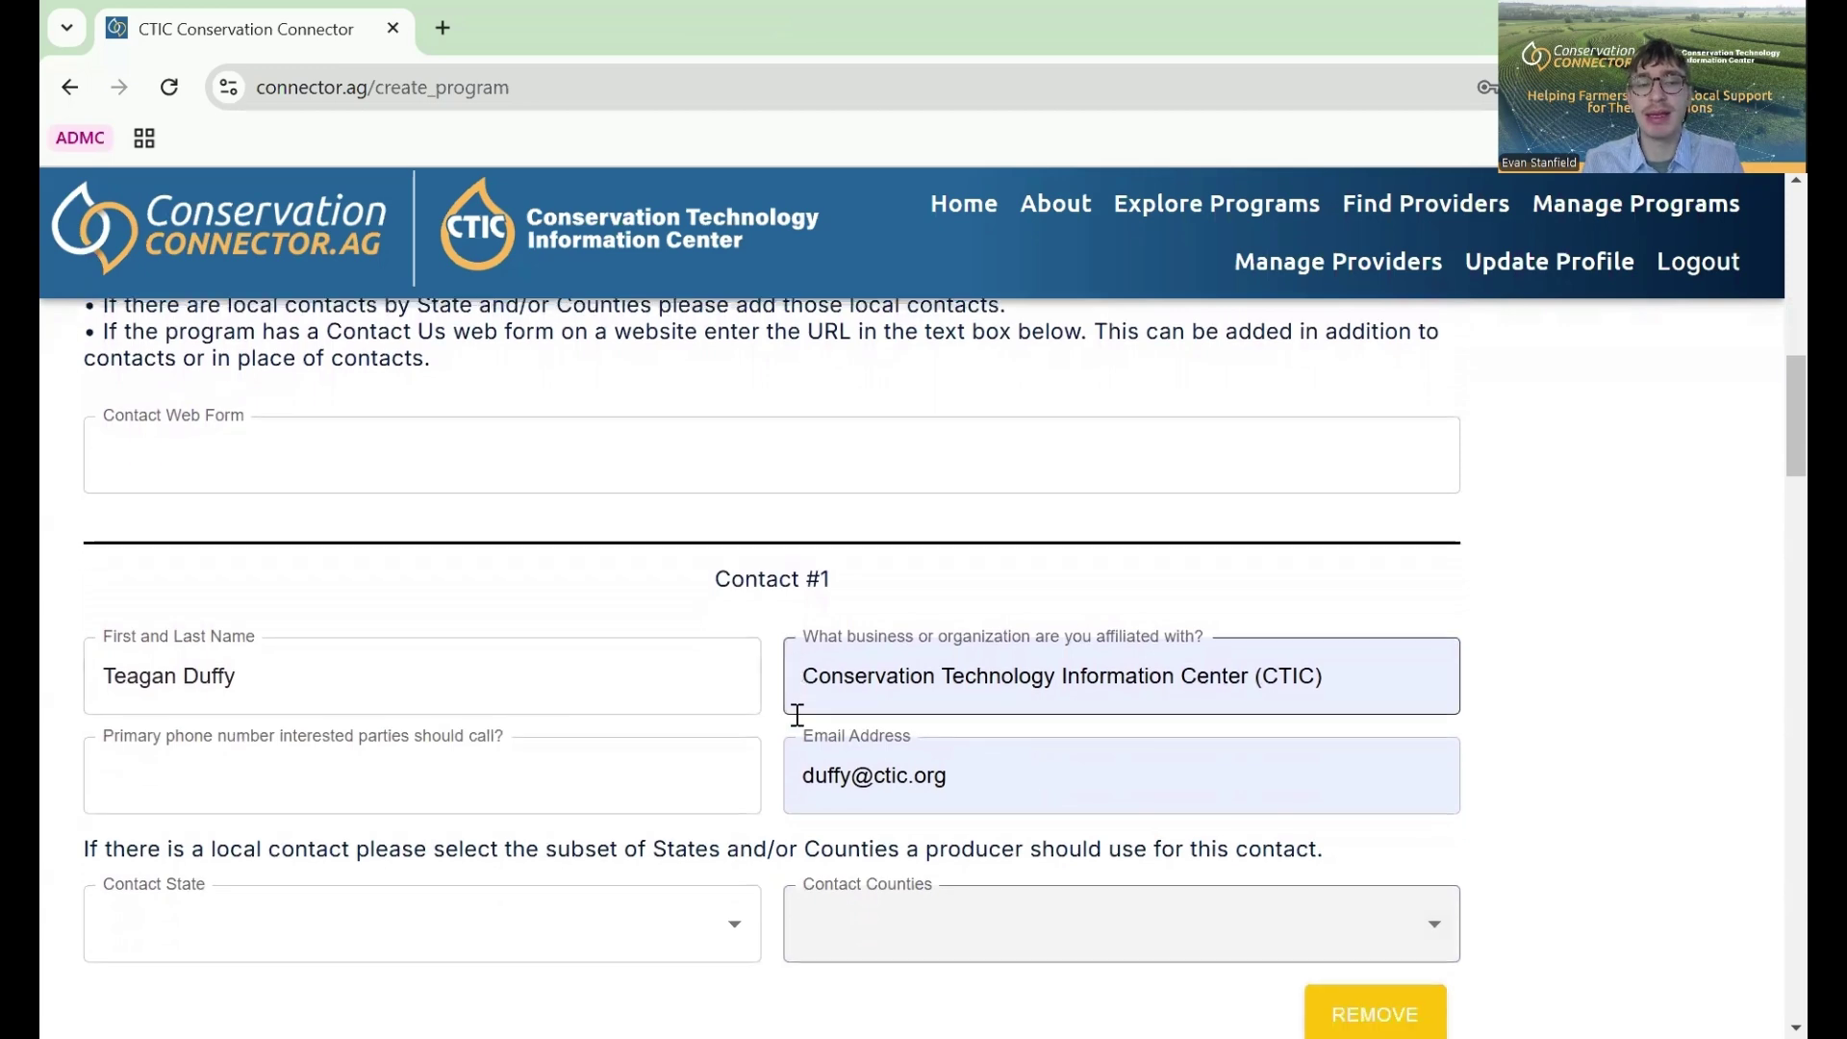
scroll(795, 713, down, 2)
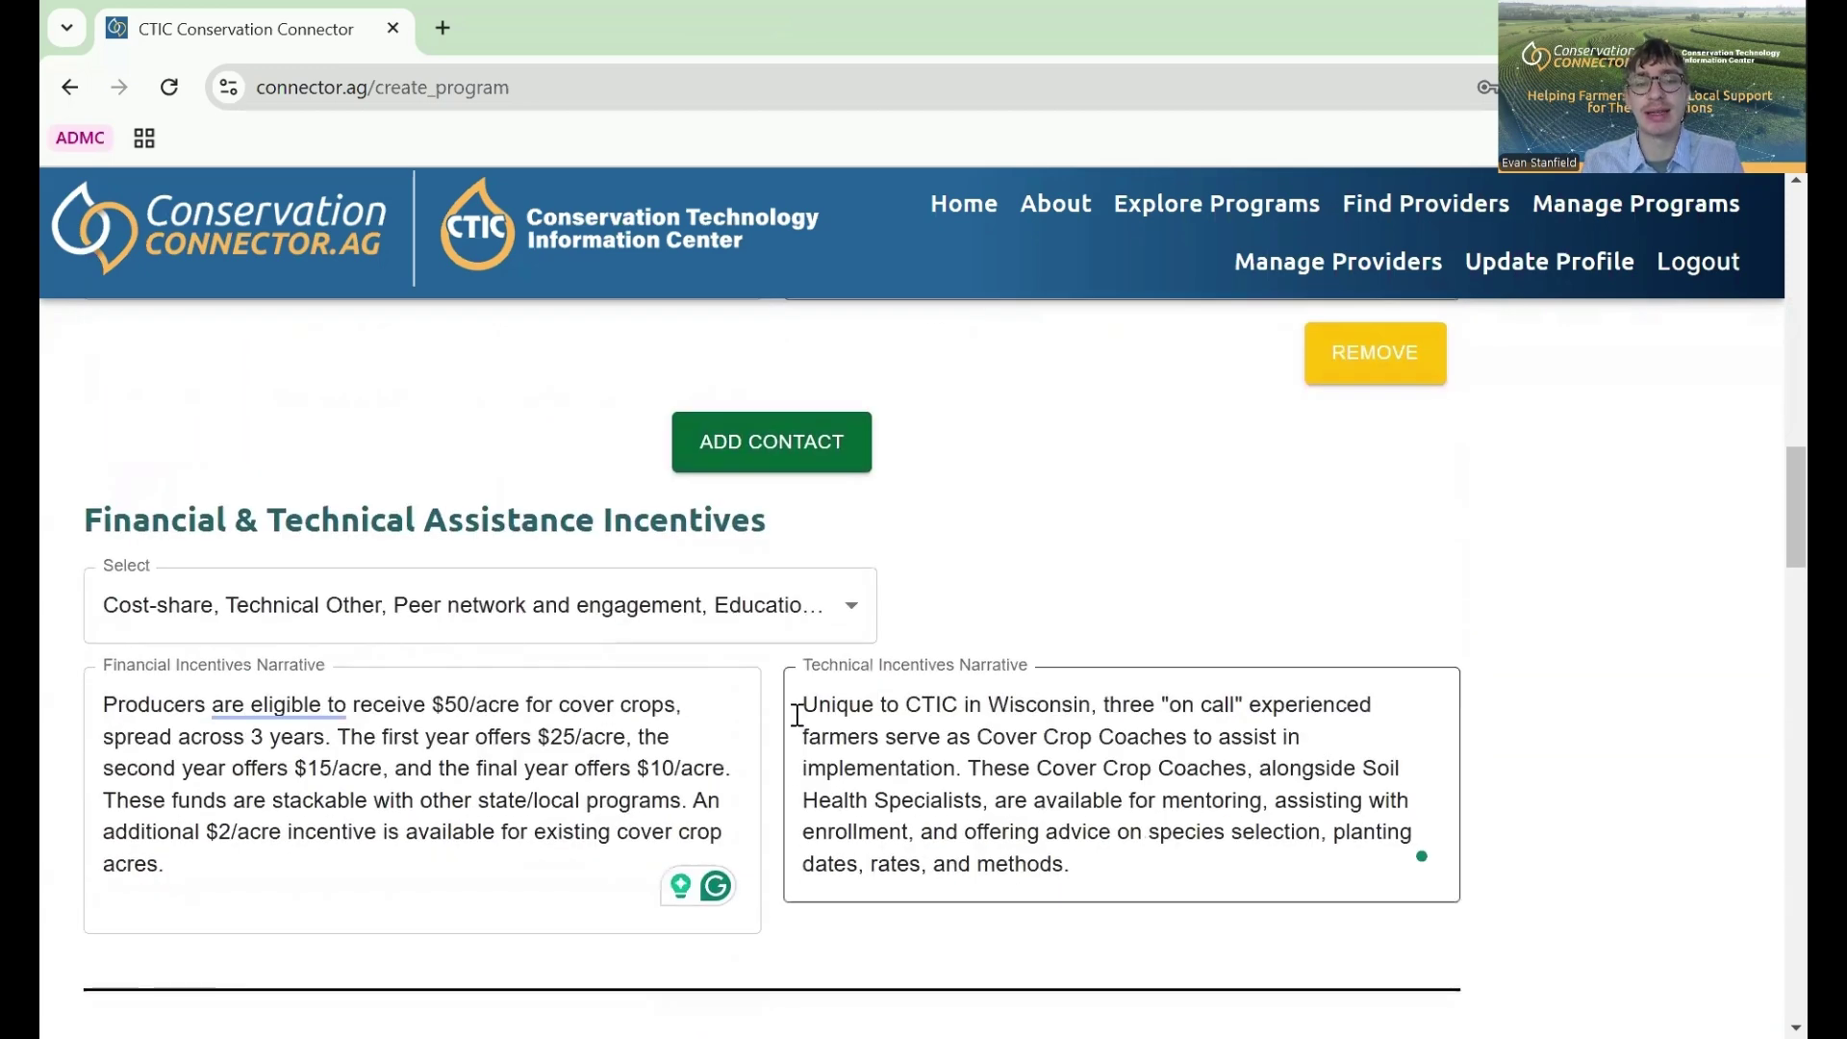
scroll(798, 715, down, 7)
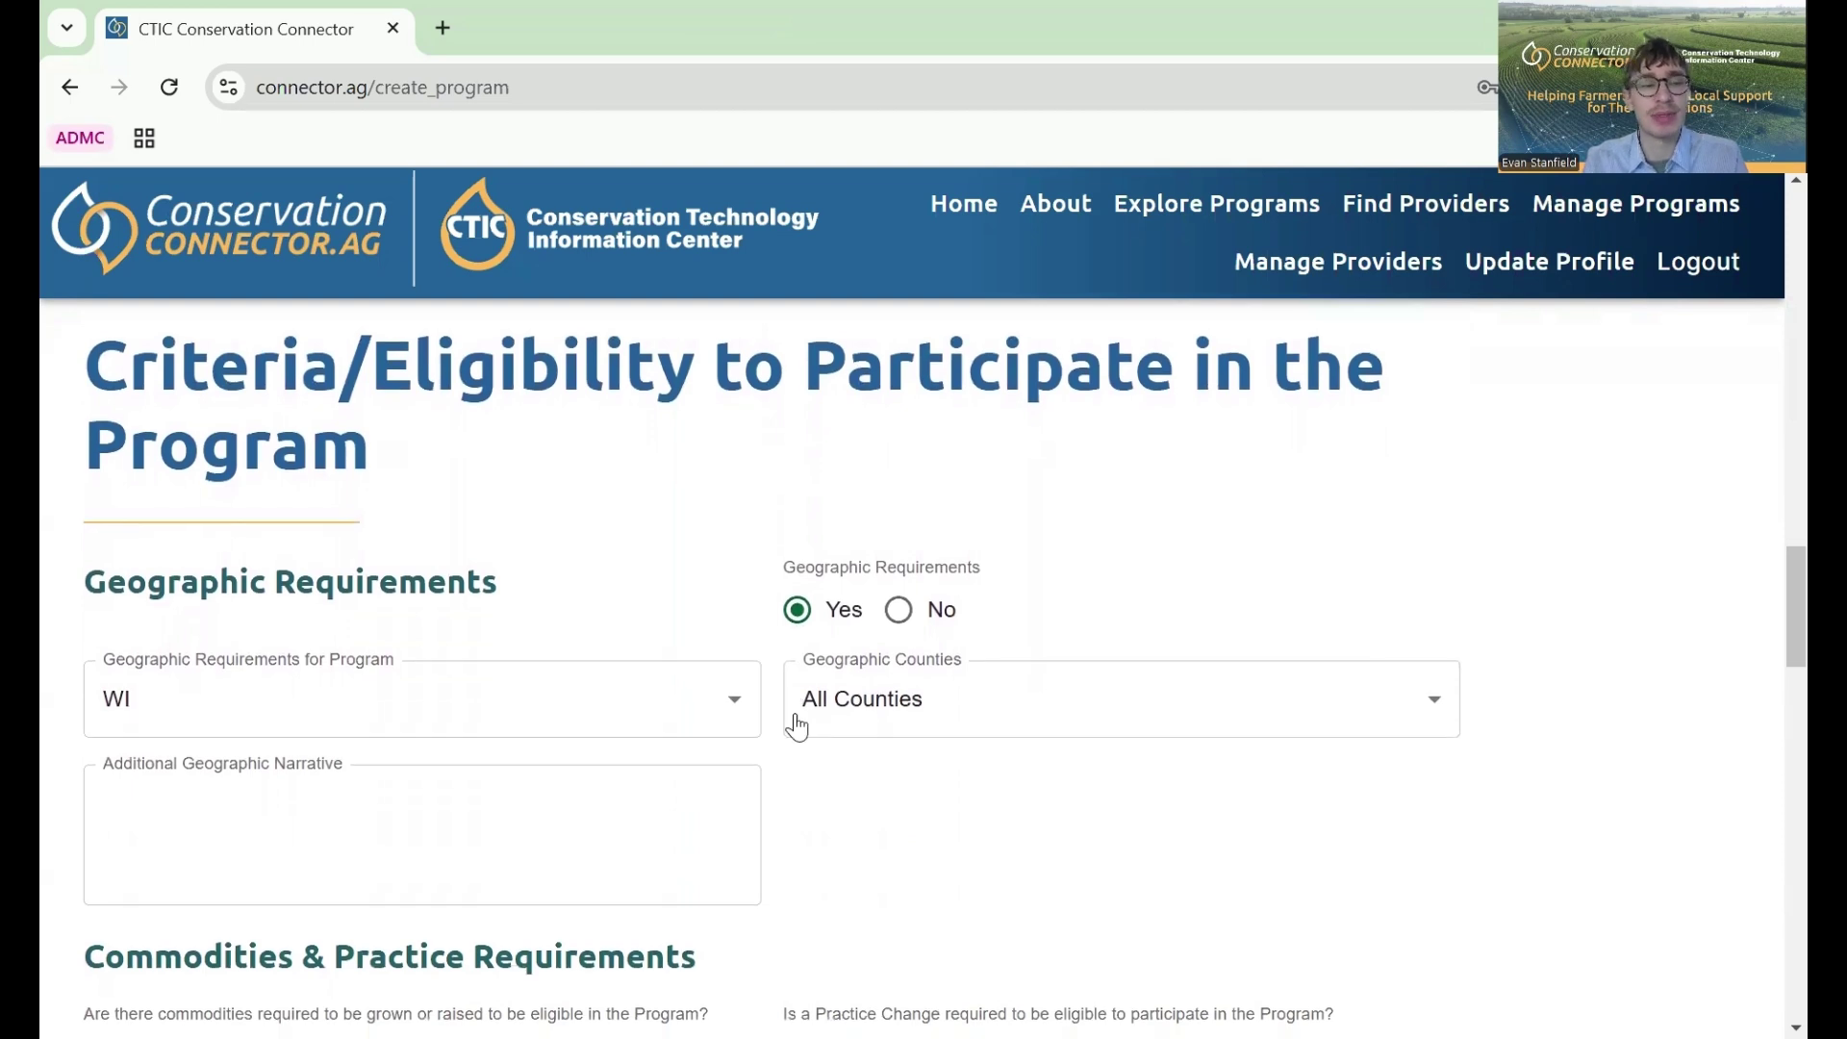
click(387, 801)
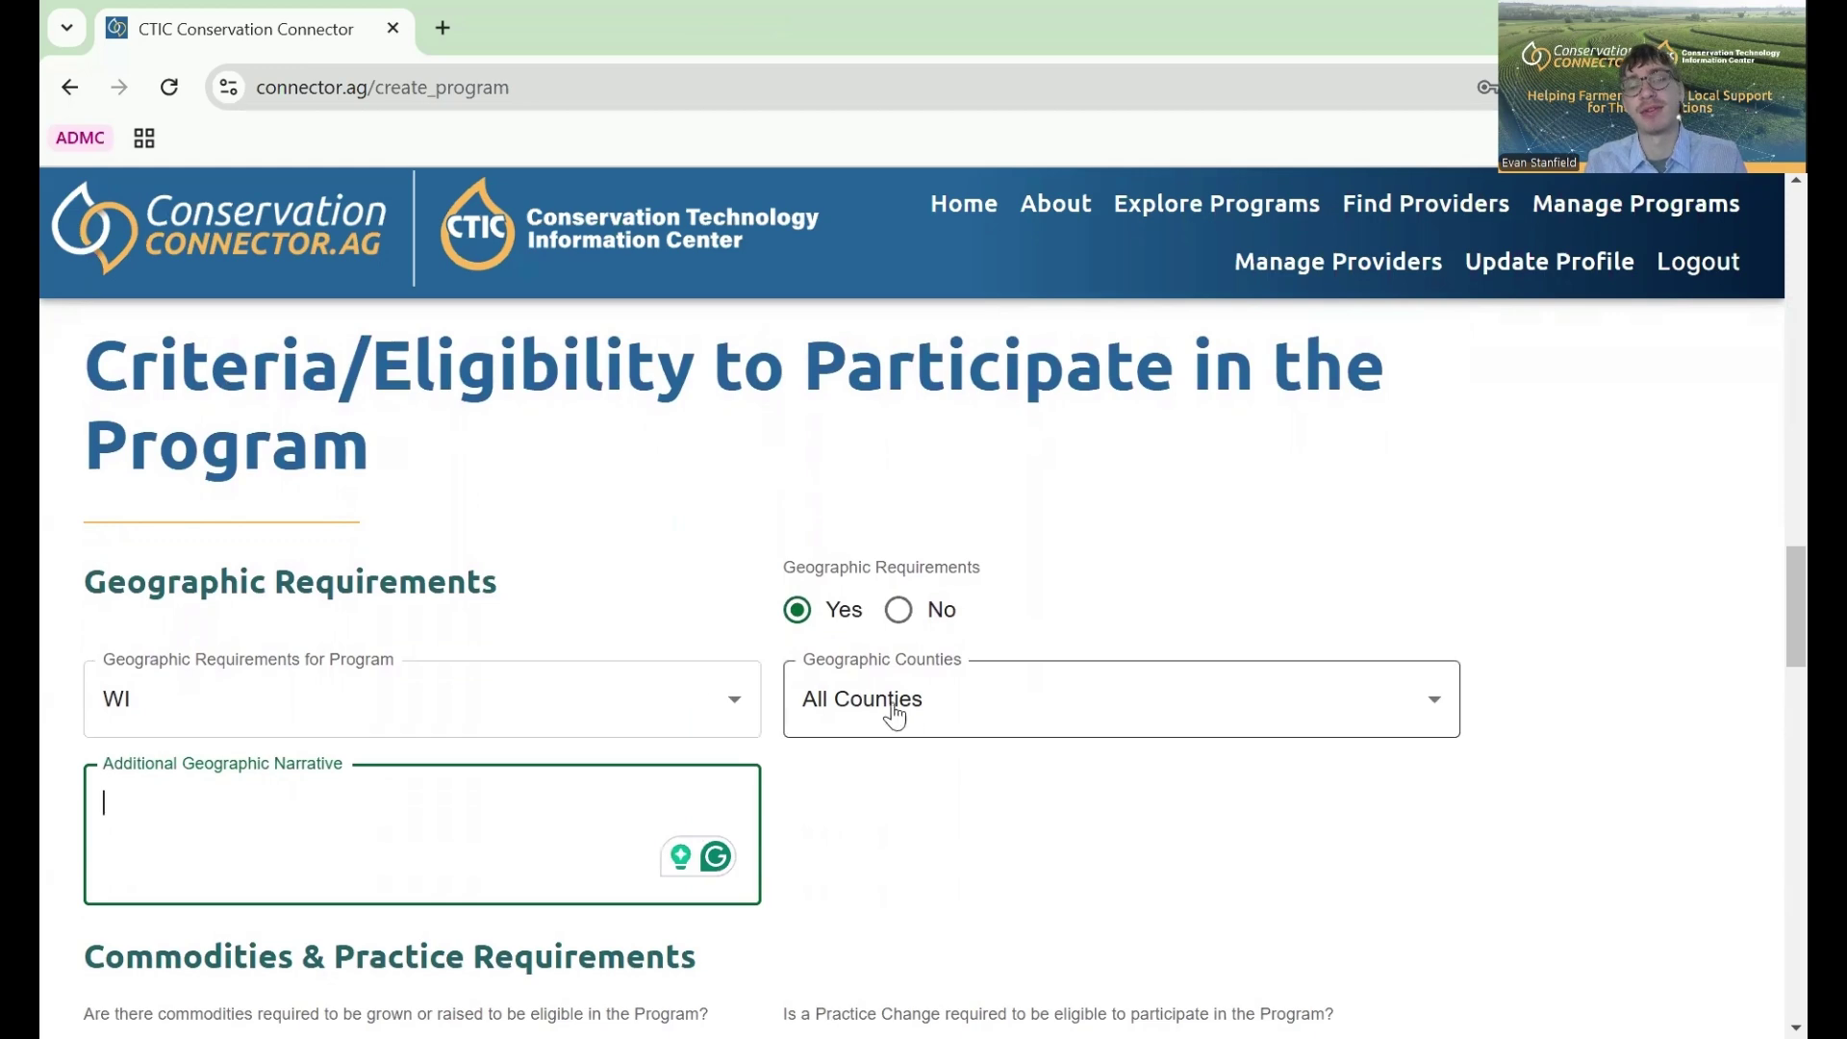
- Check the crop, enrollment, reporting and payment-rate details down to the CREATE button
scroll(986, 820, down, 7)
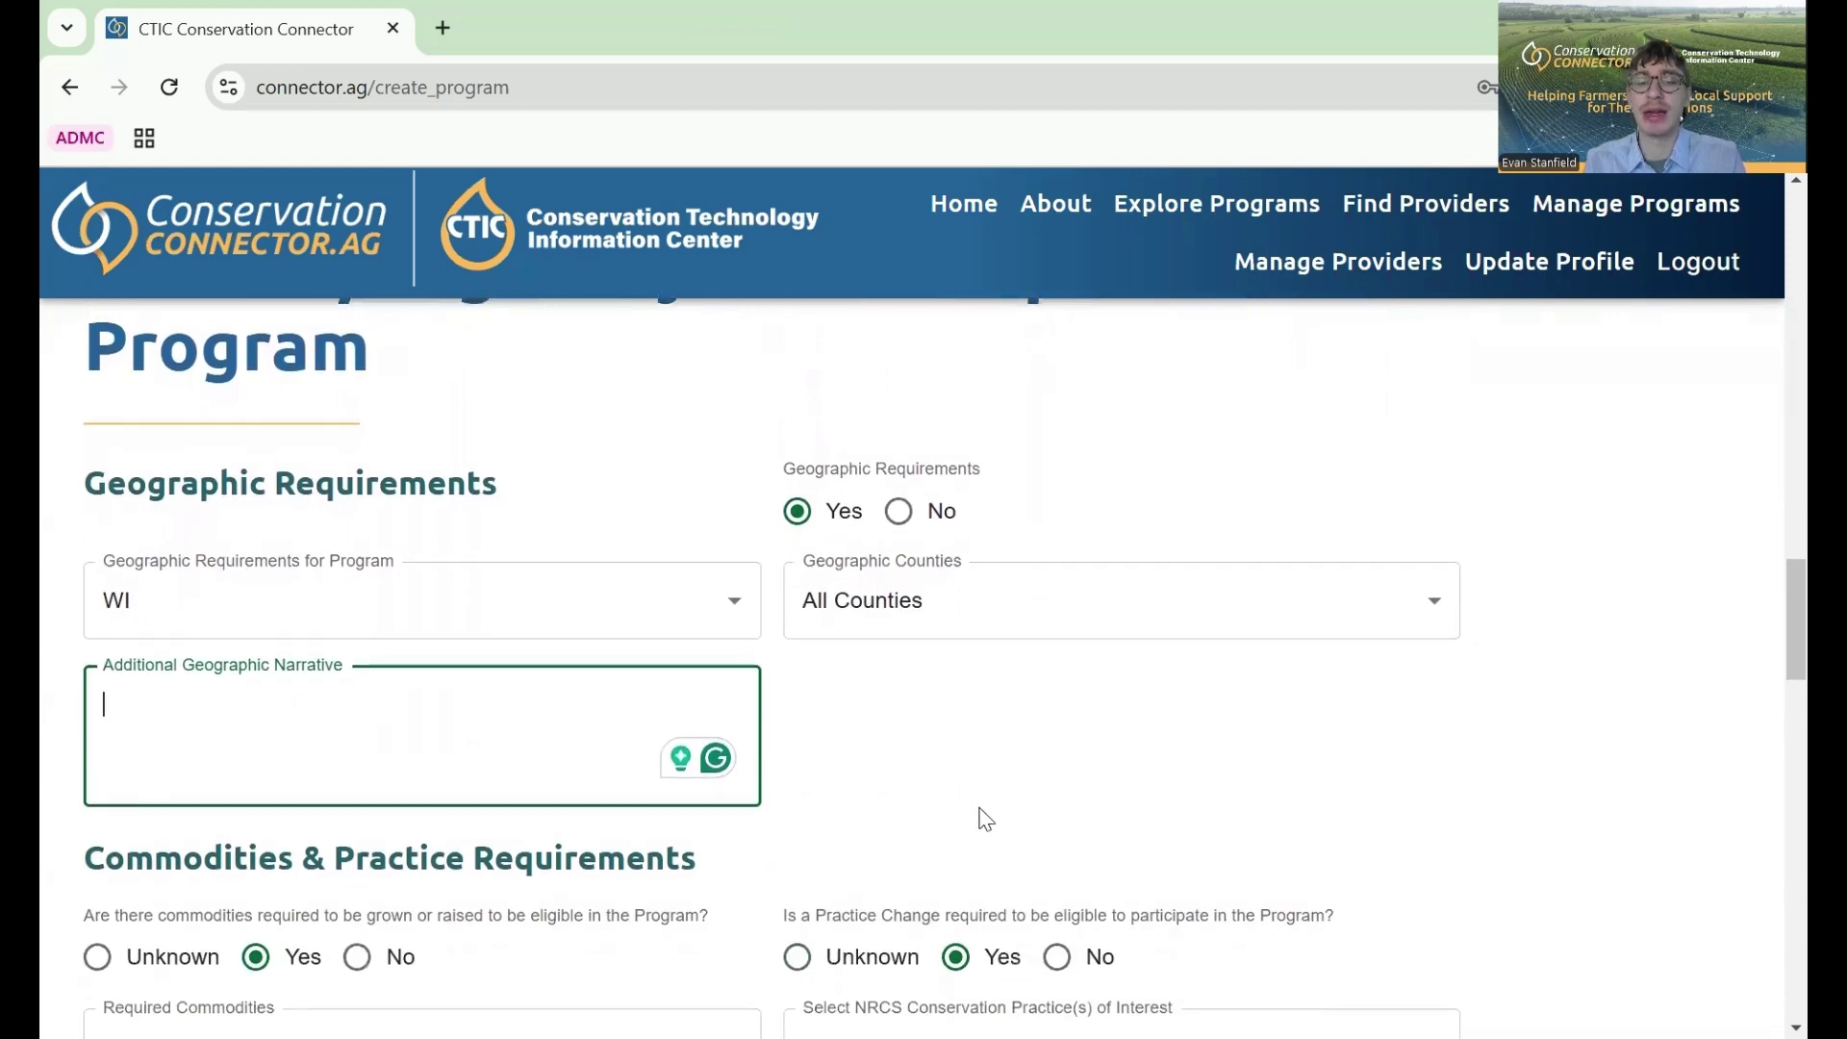
scroll(983, 813, down, 3)
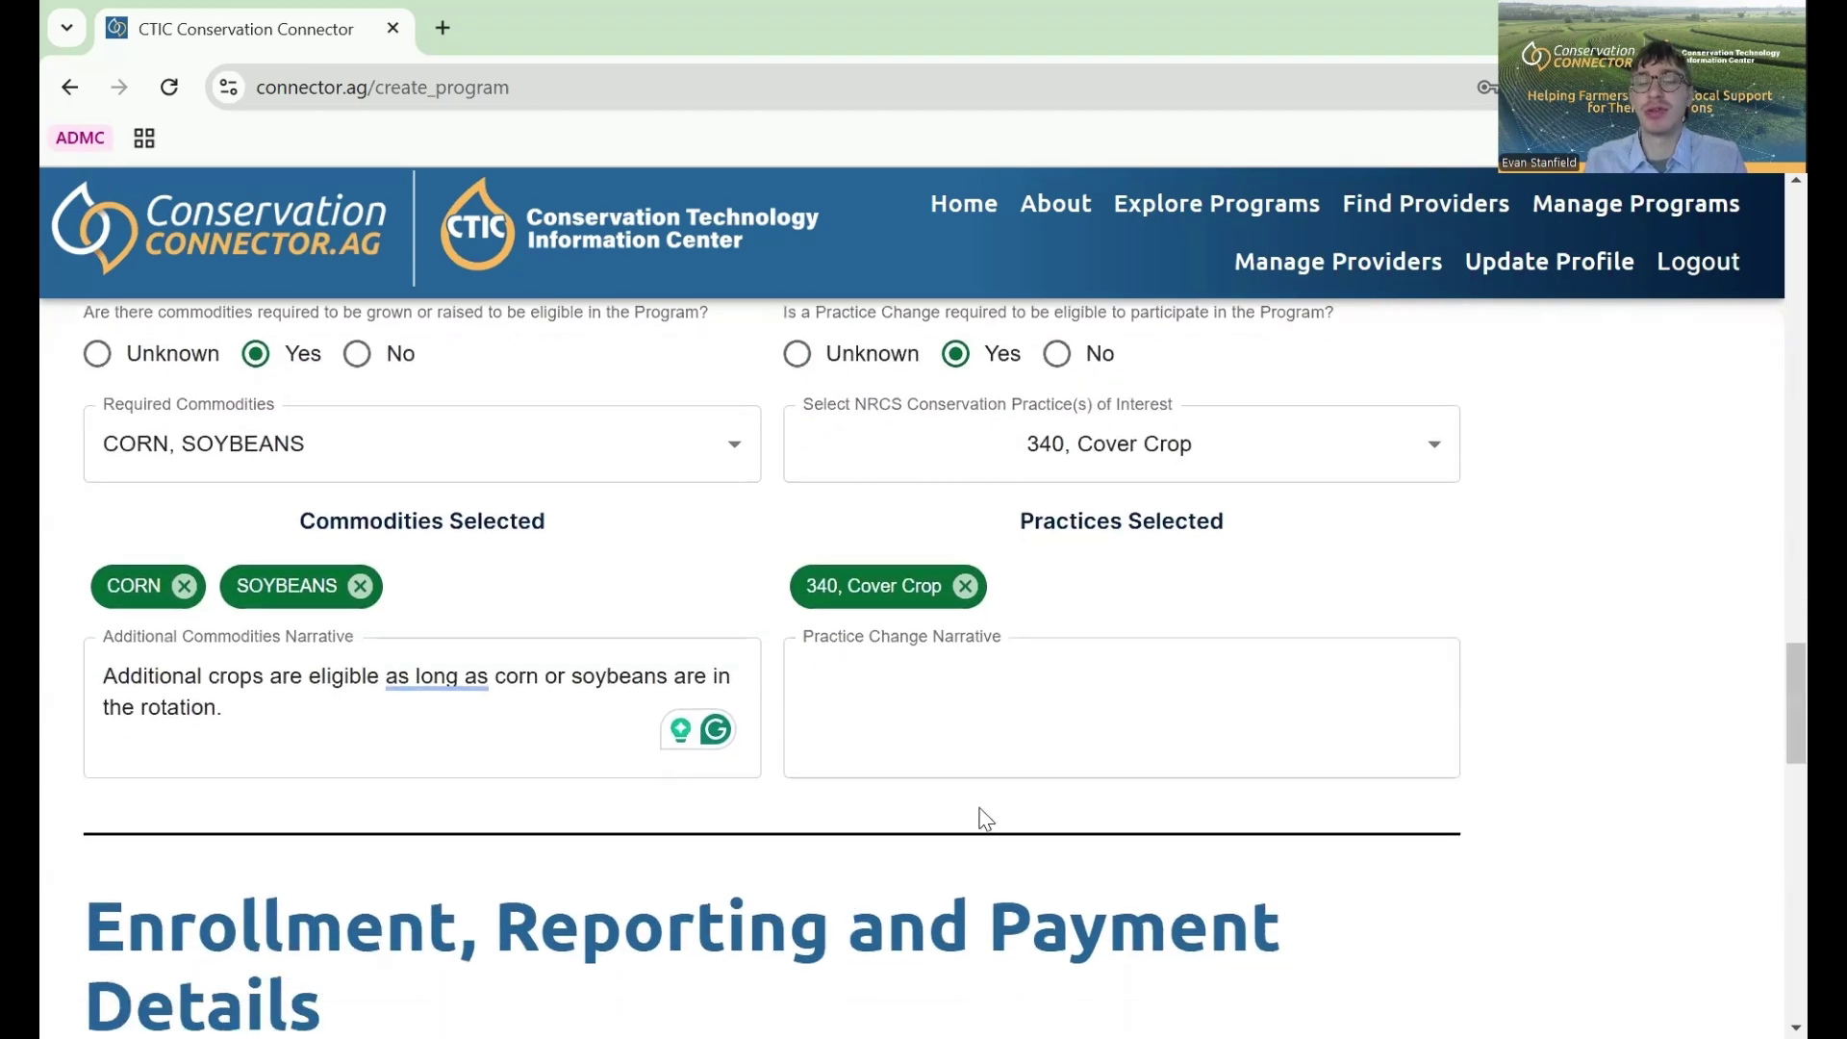
scroll(986, 820, down, 1)
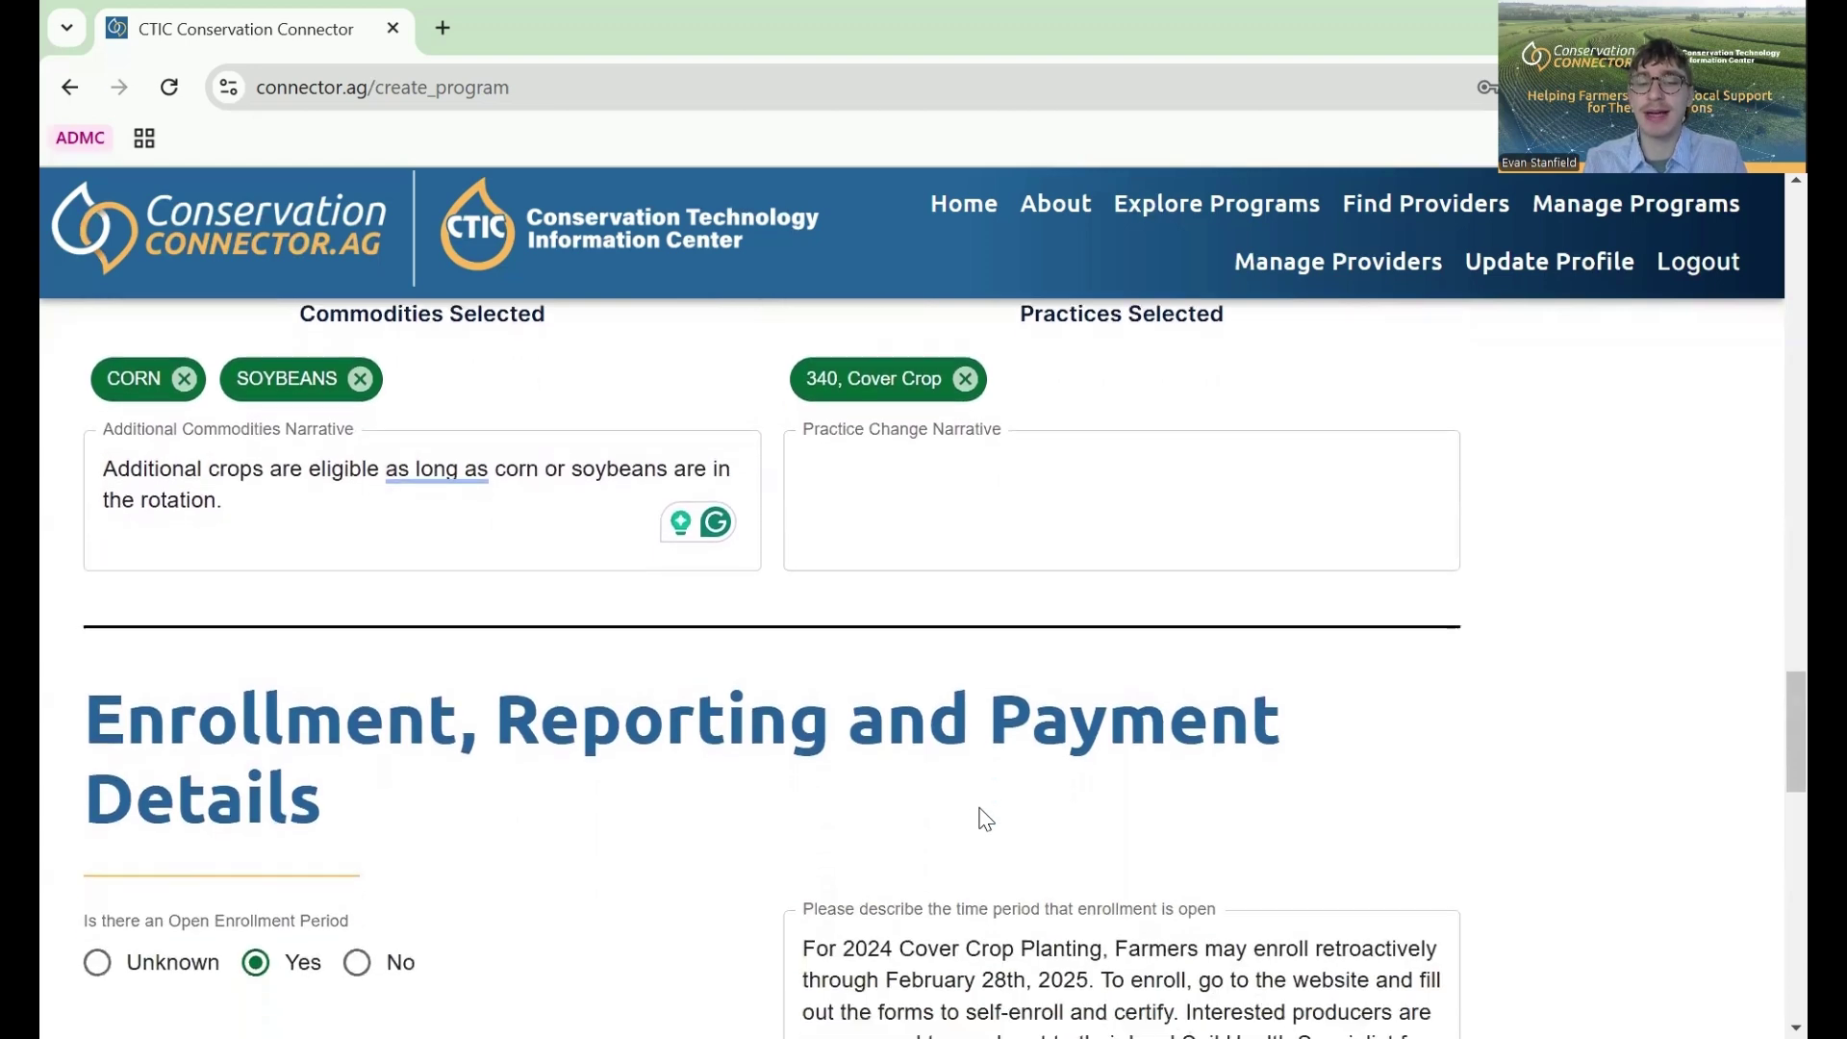
scroll(1600, 689, down, 1)
scroll(1600, 688, down, 4)
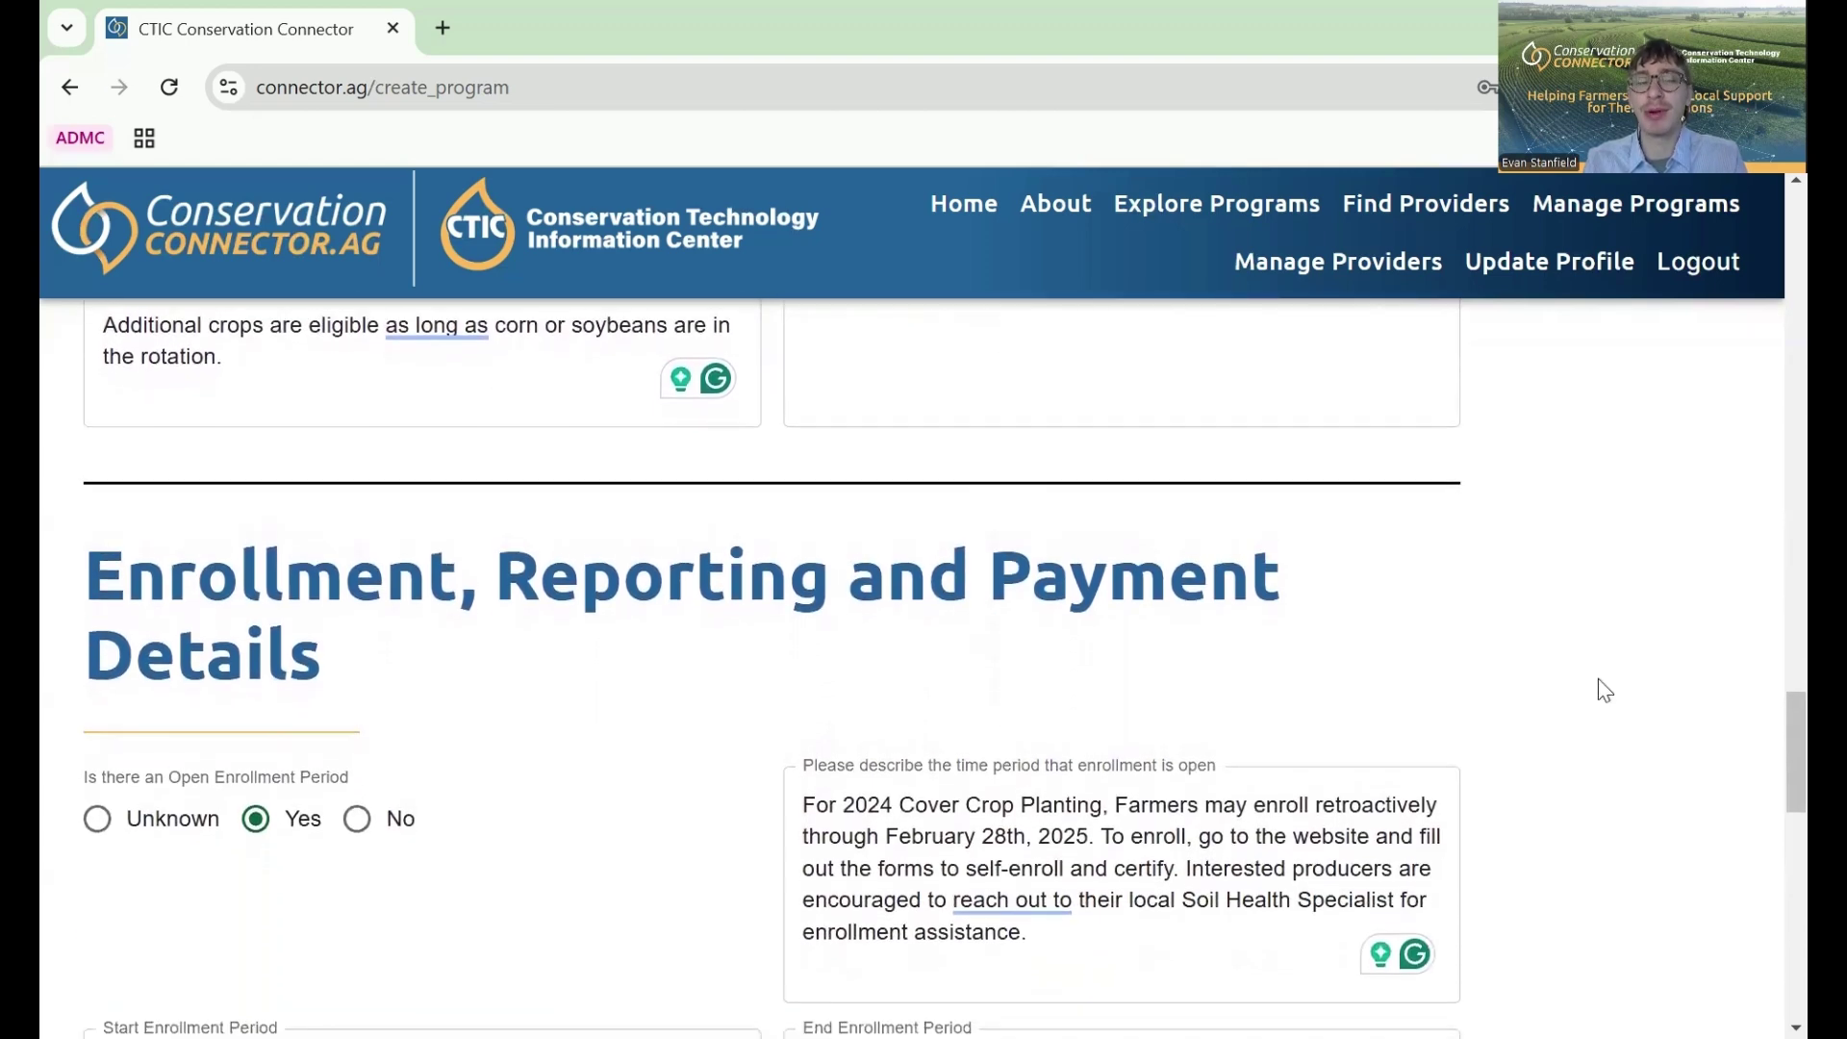
scroll(1598, 680, down, 7)
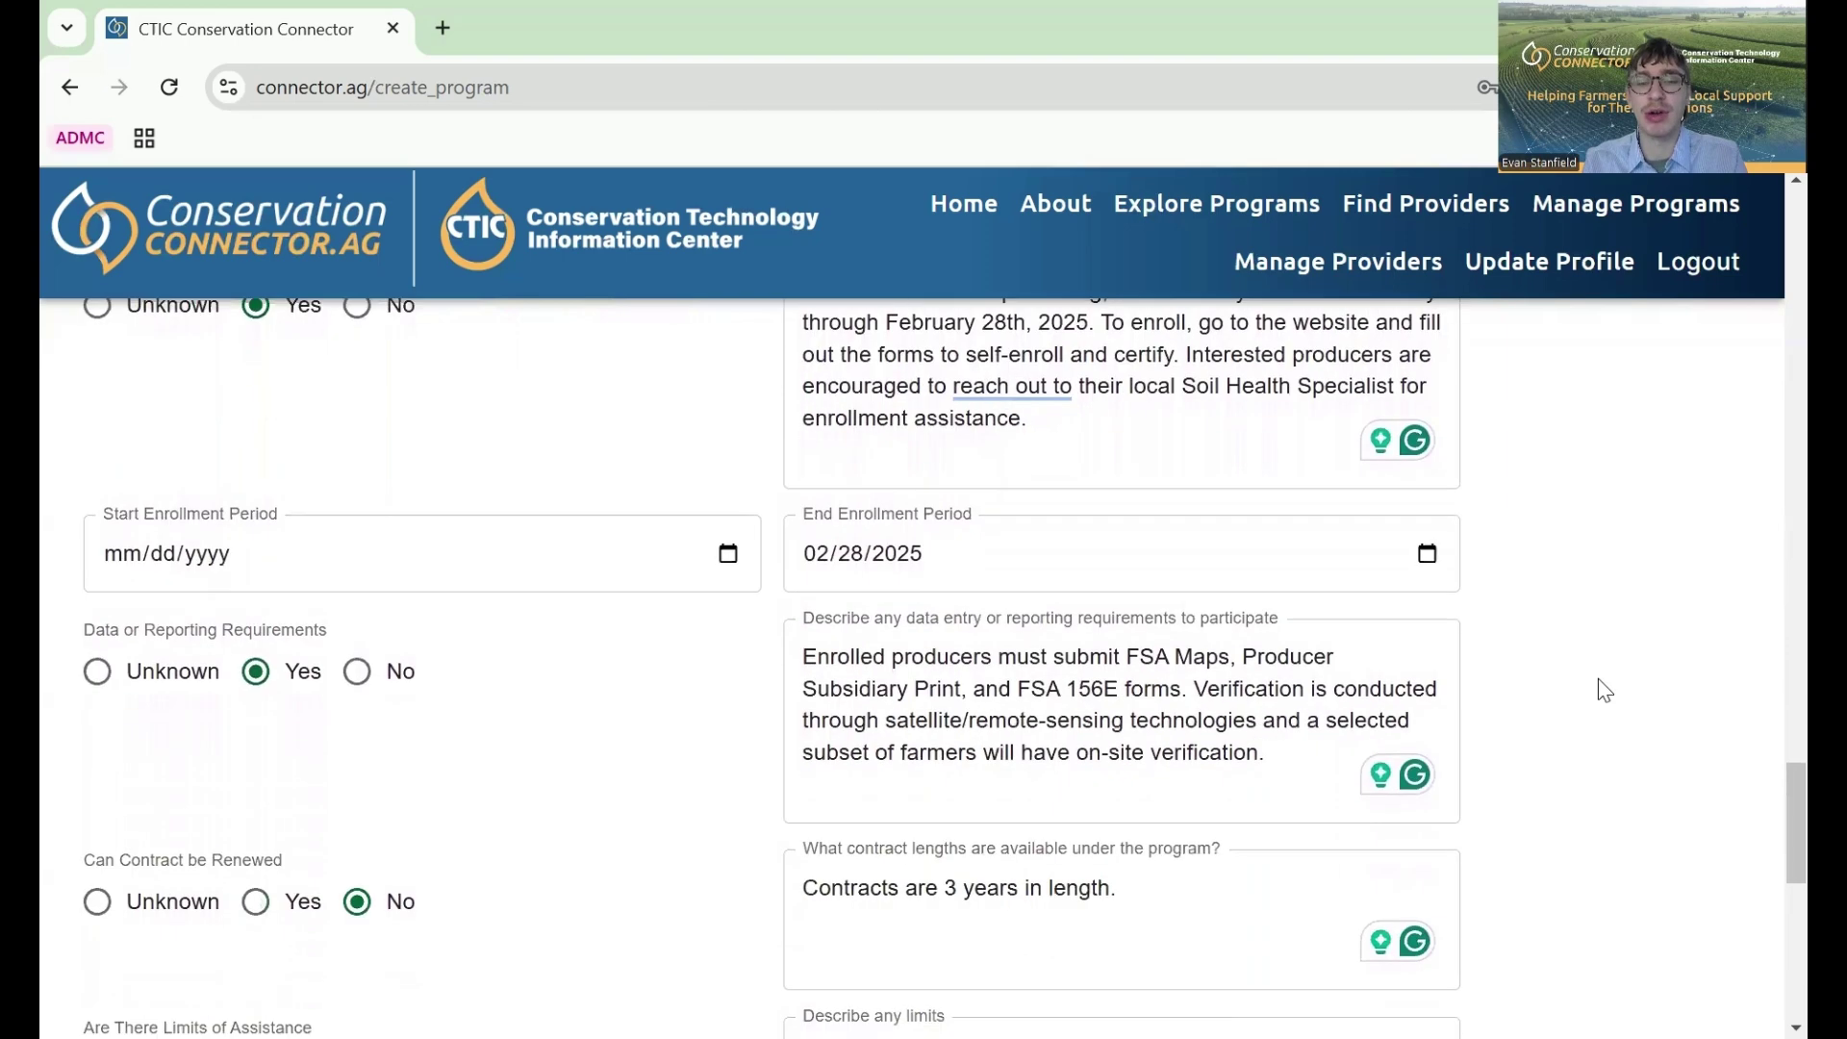
scroll(1598, 680, down, 5)
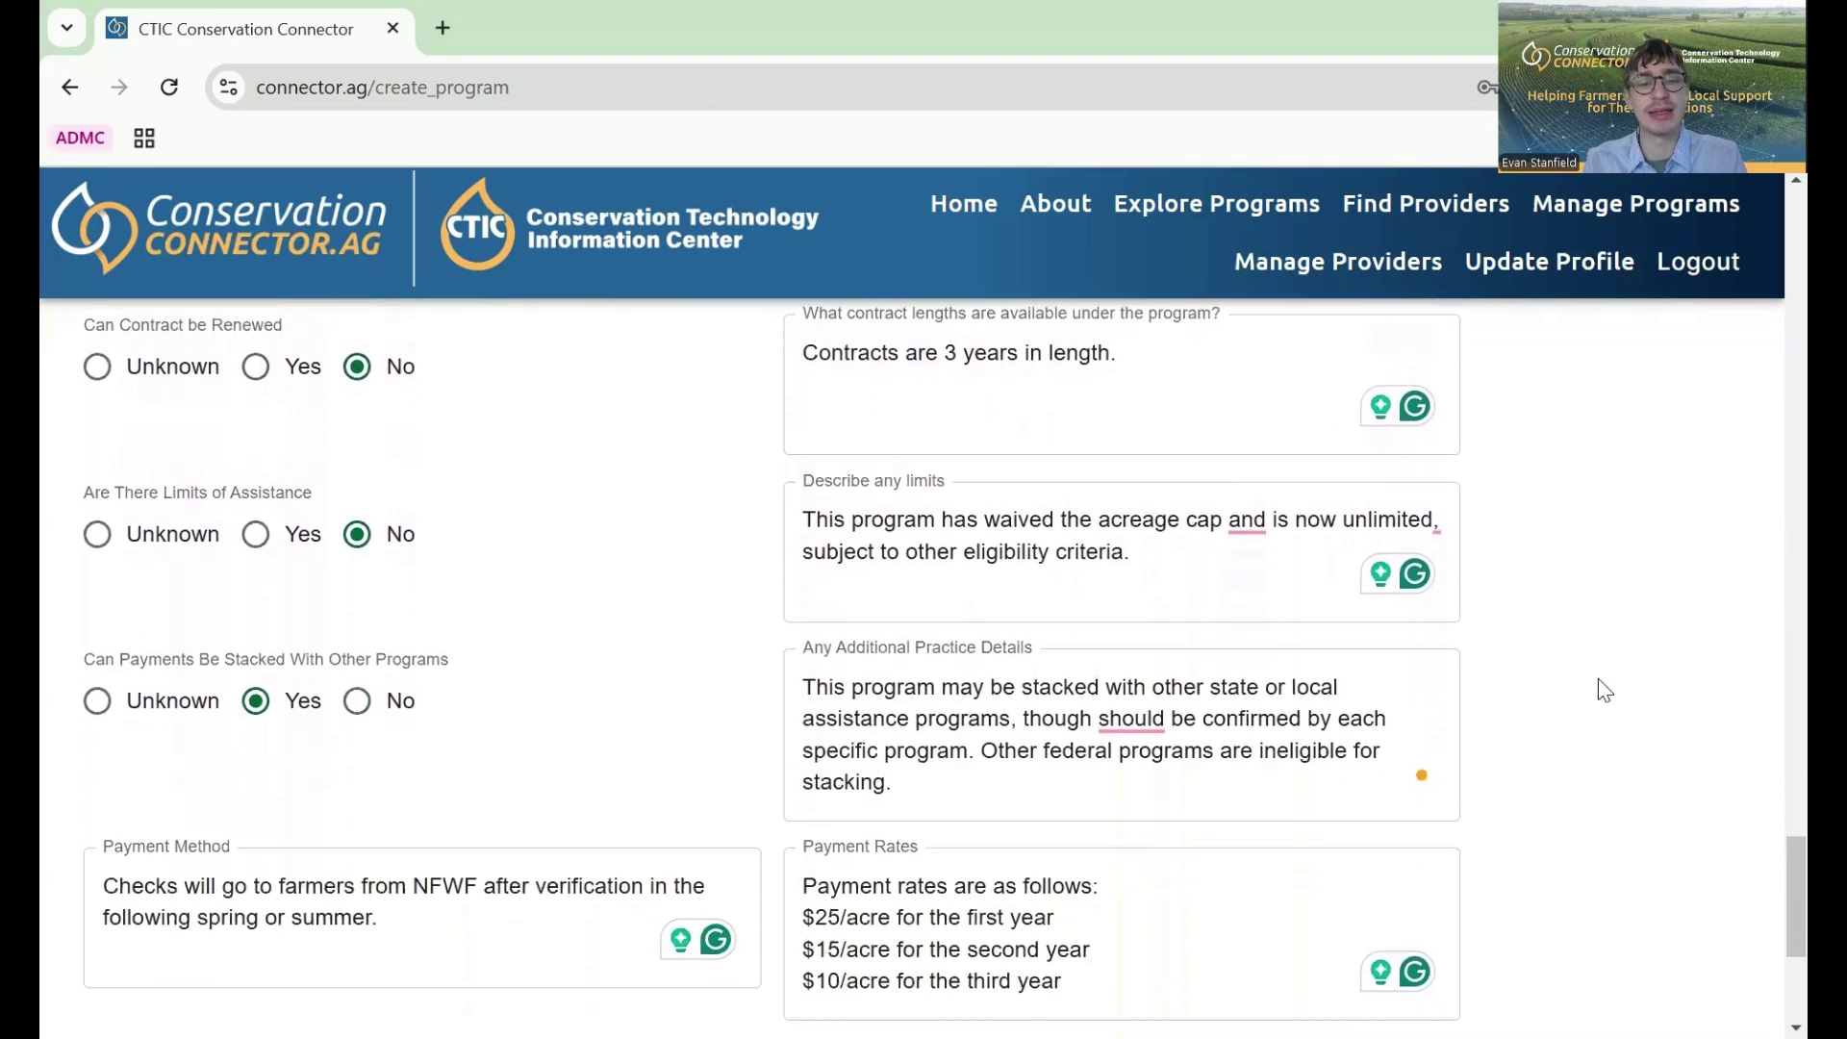
scroll(1597, 680, down, 3)
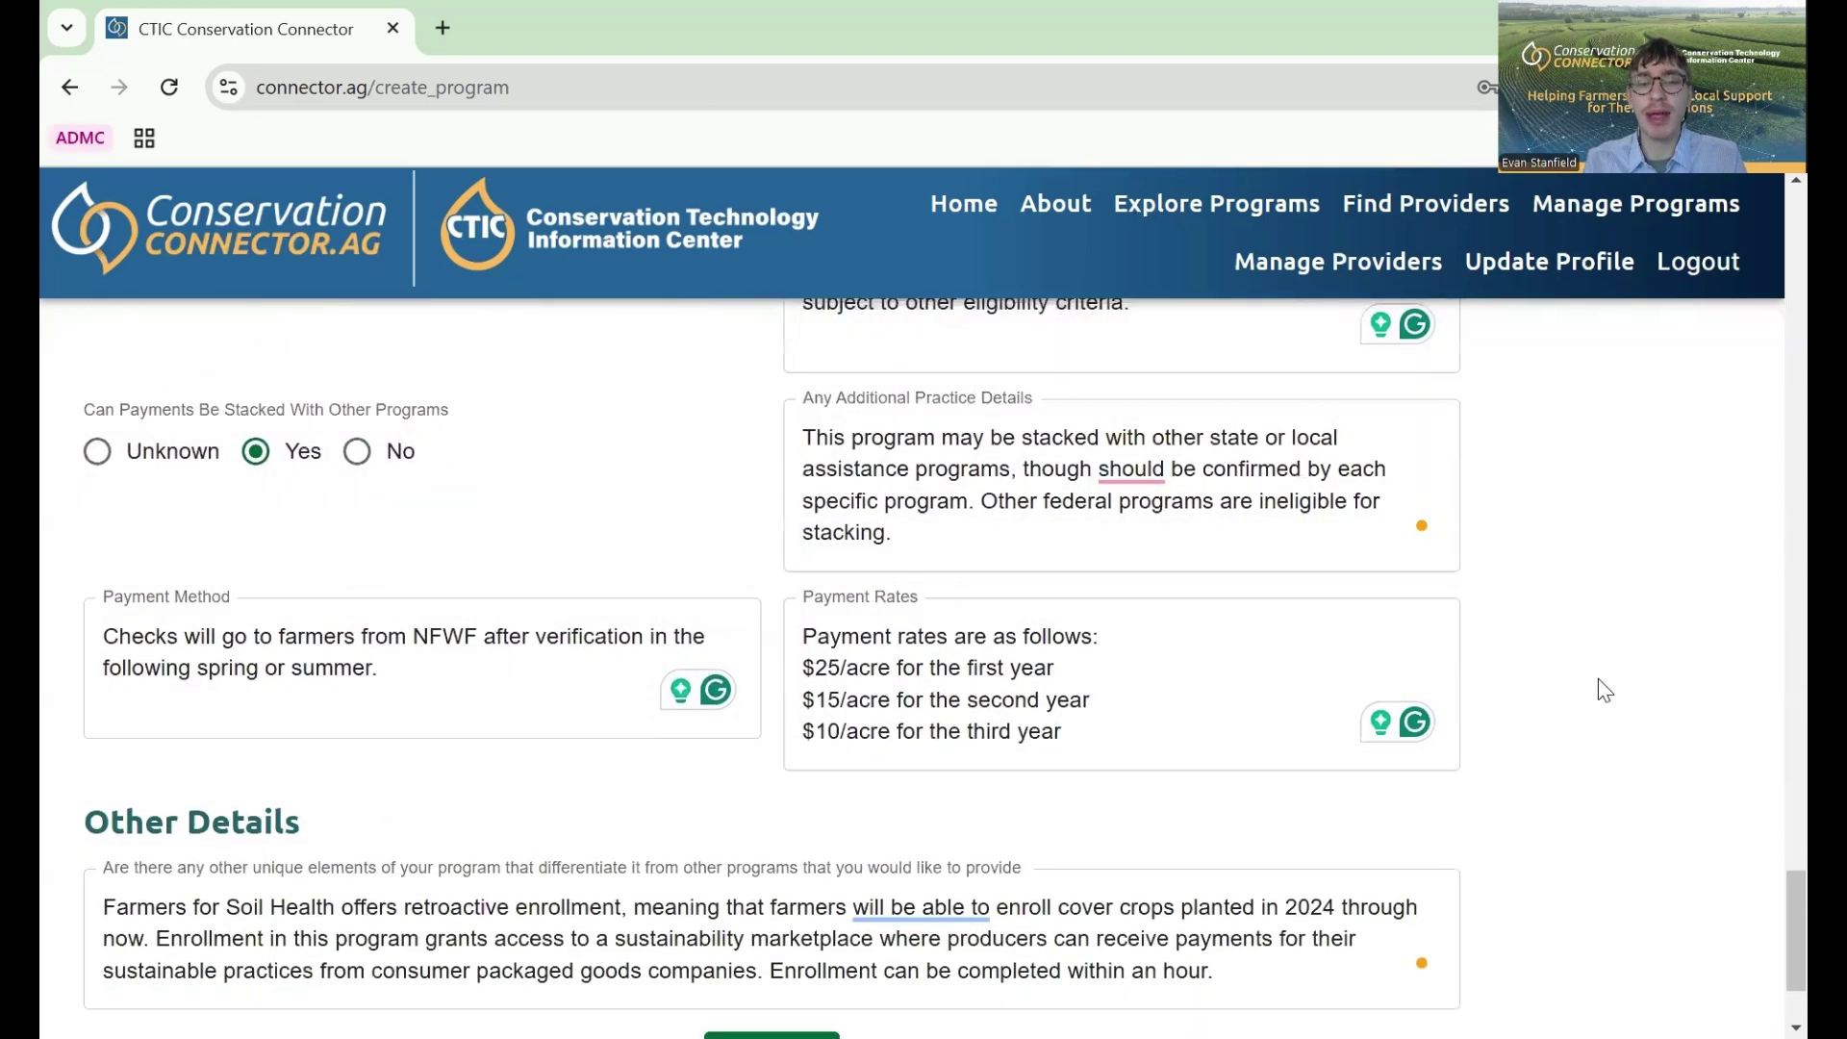
scroll(1605, 689, down, 1)
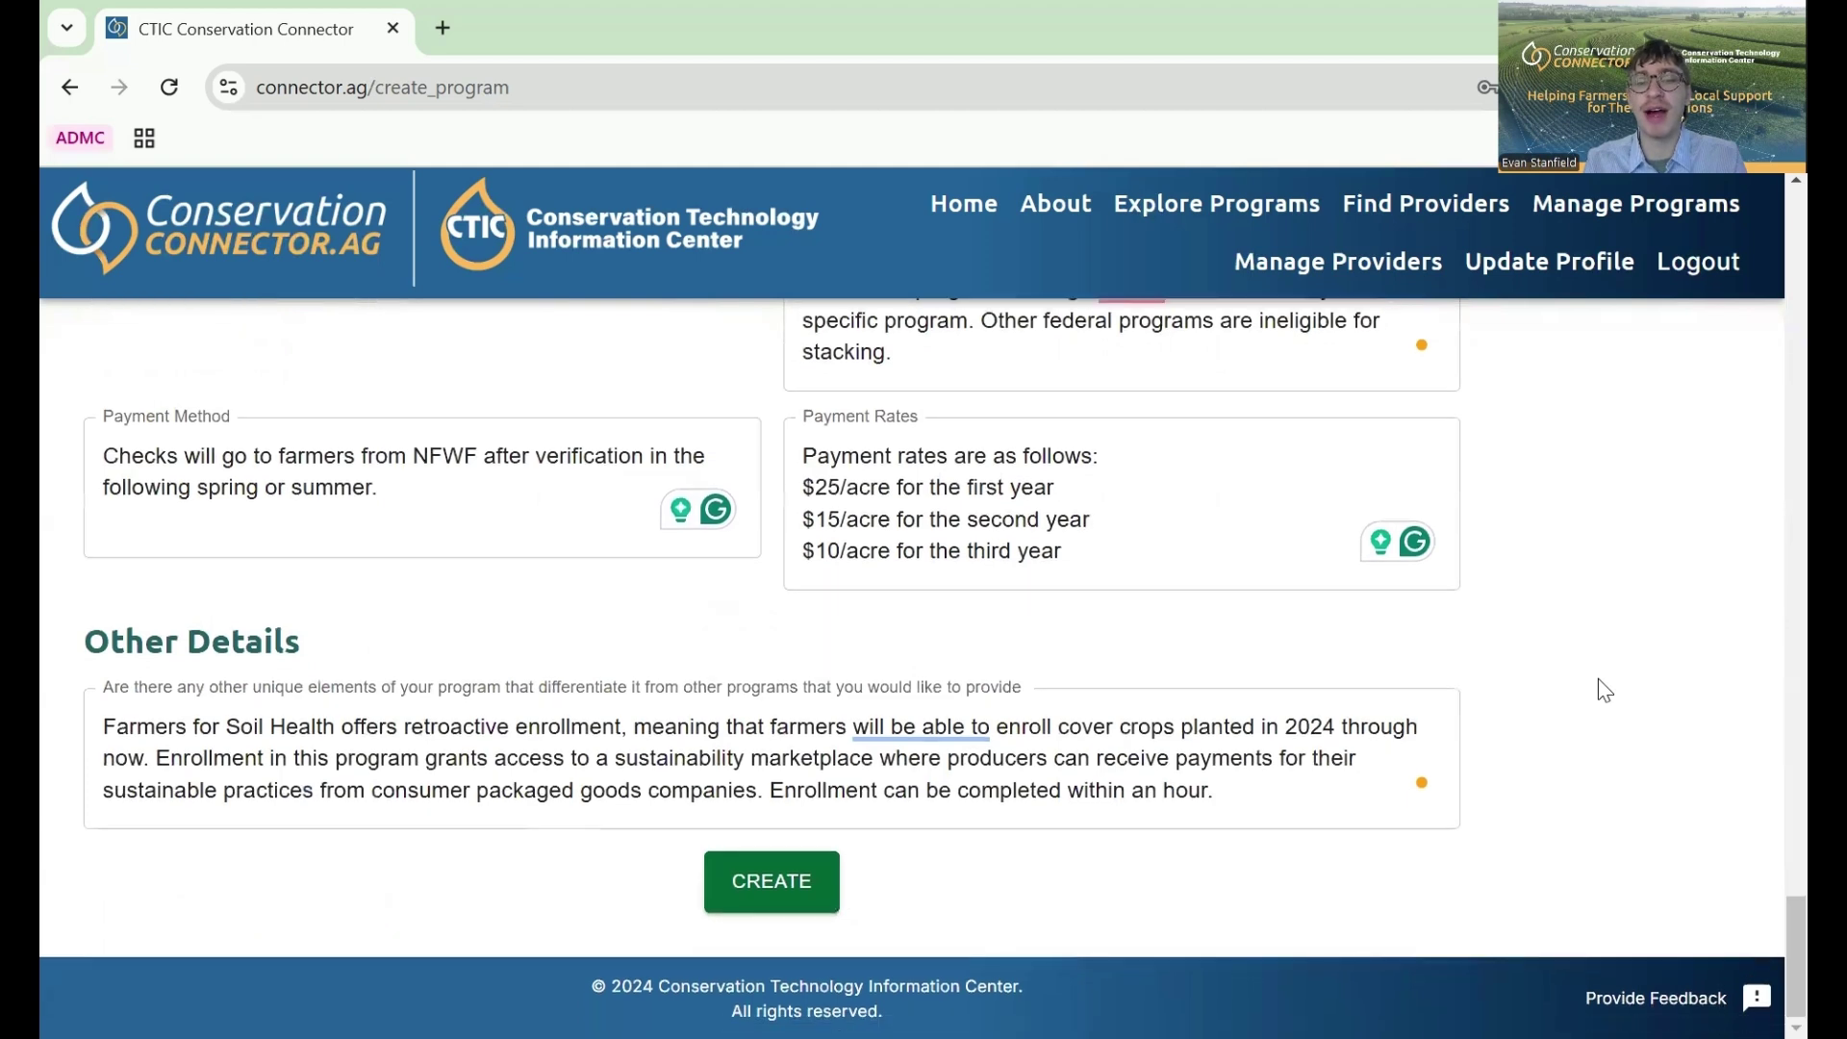
- Create the Farmers for Soil Health - WI program, check its directory row, and open it for editing
click(780, 883)
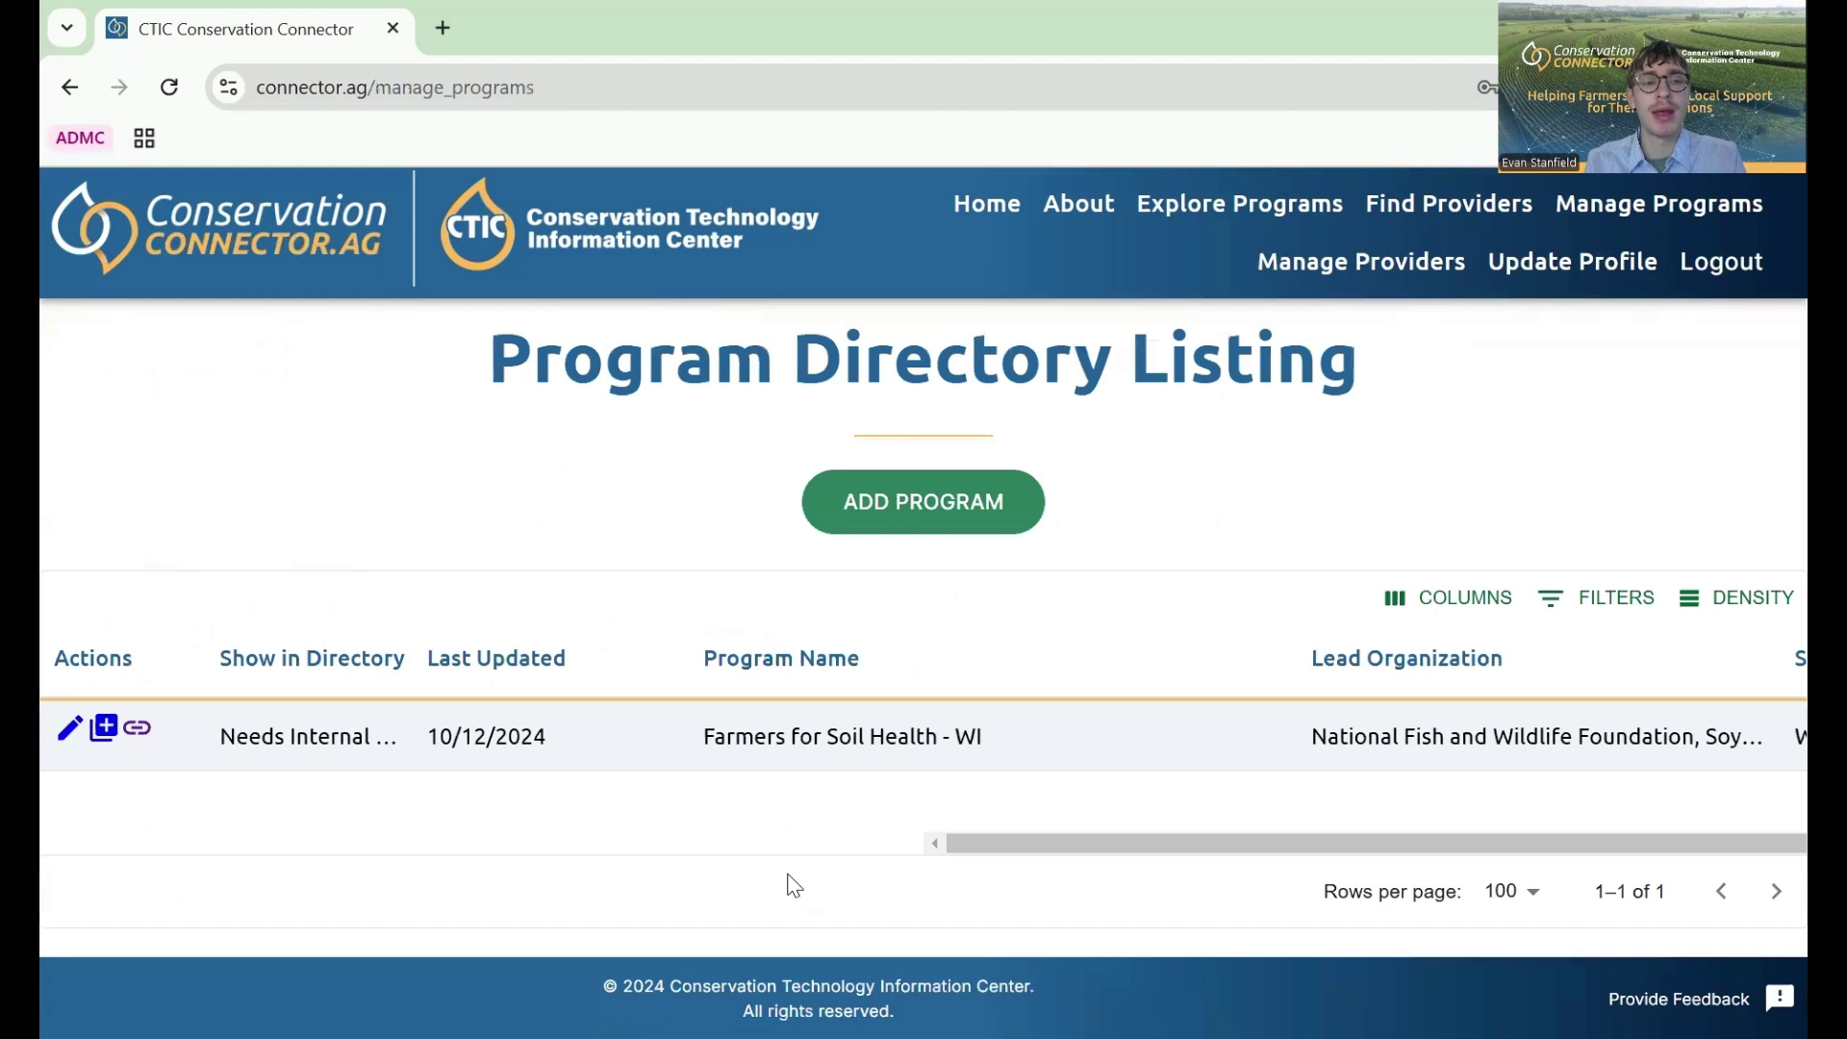
scroll(1069, 789, right, 5)
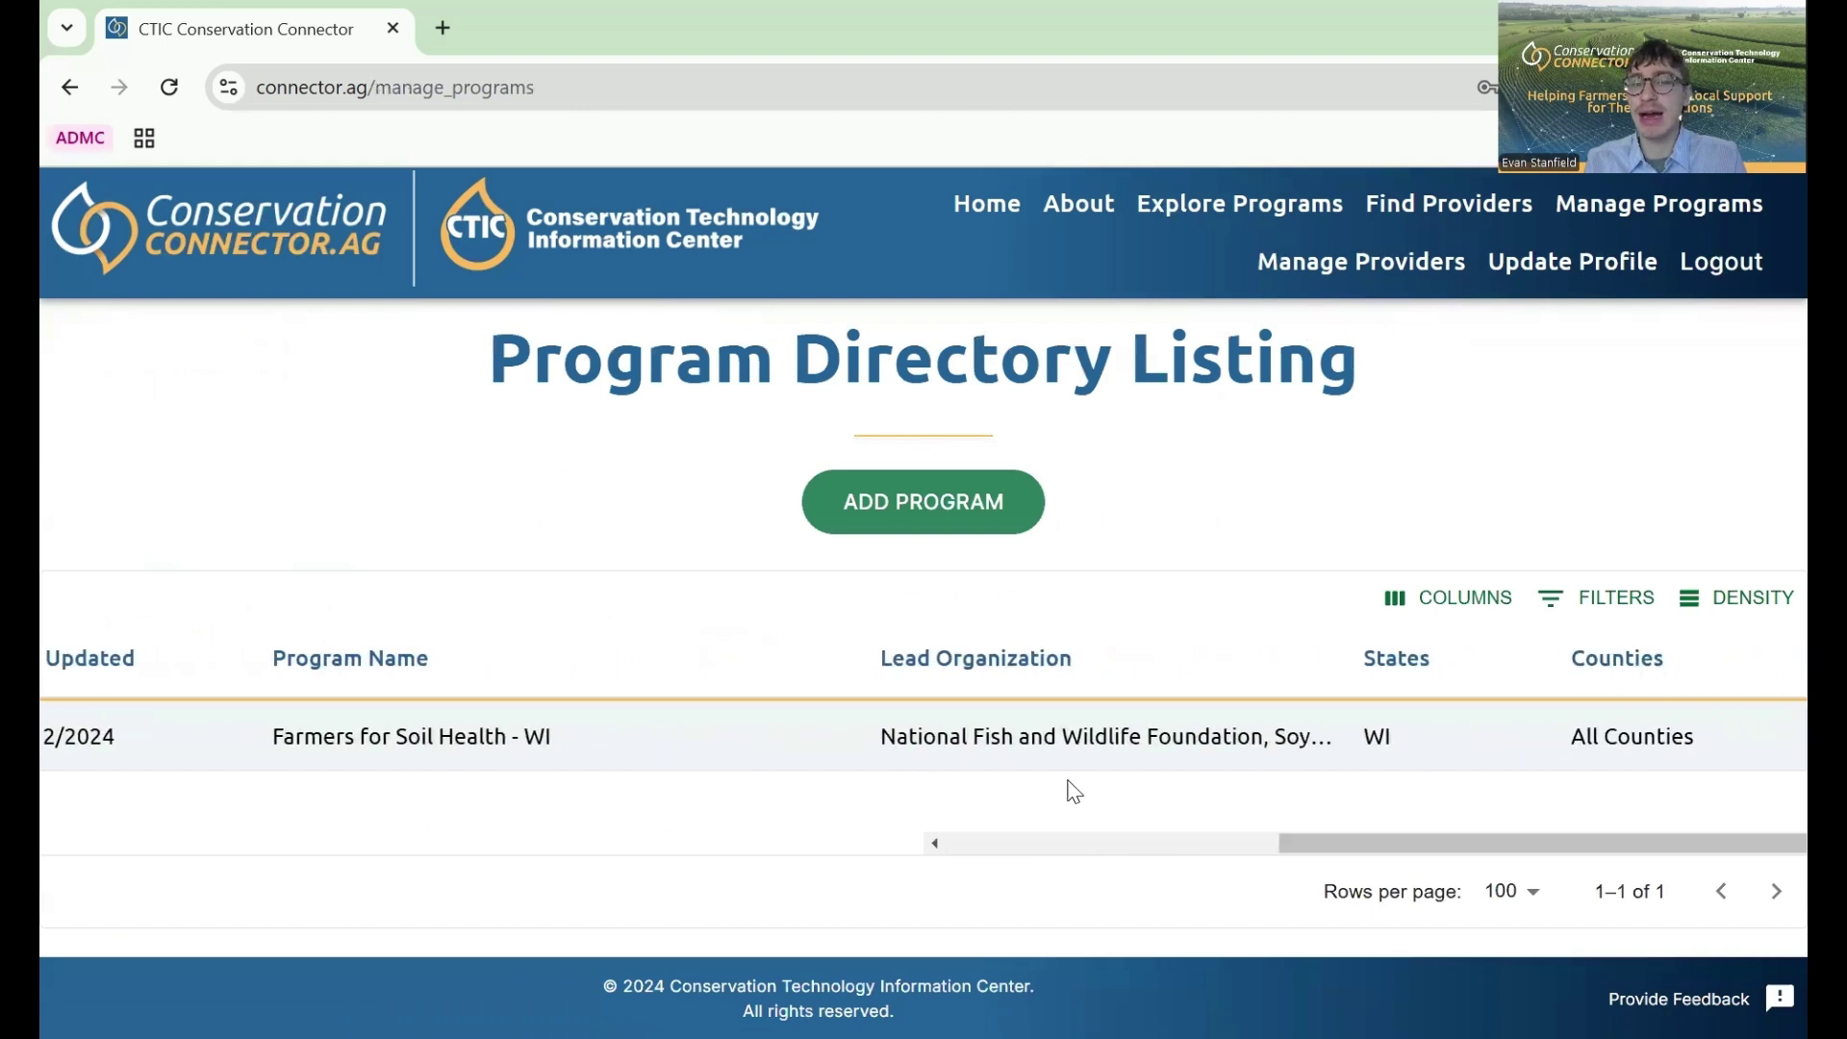
scroll(1070, 789, left, 5)
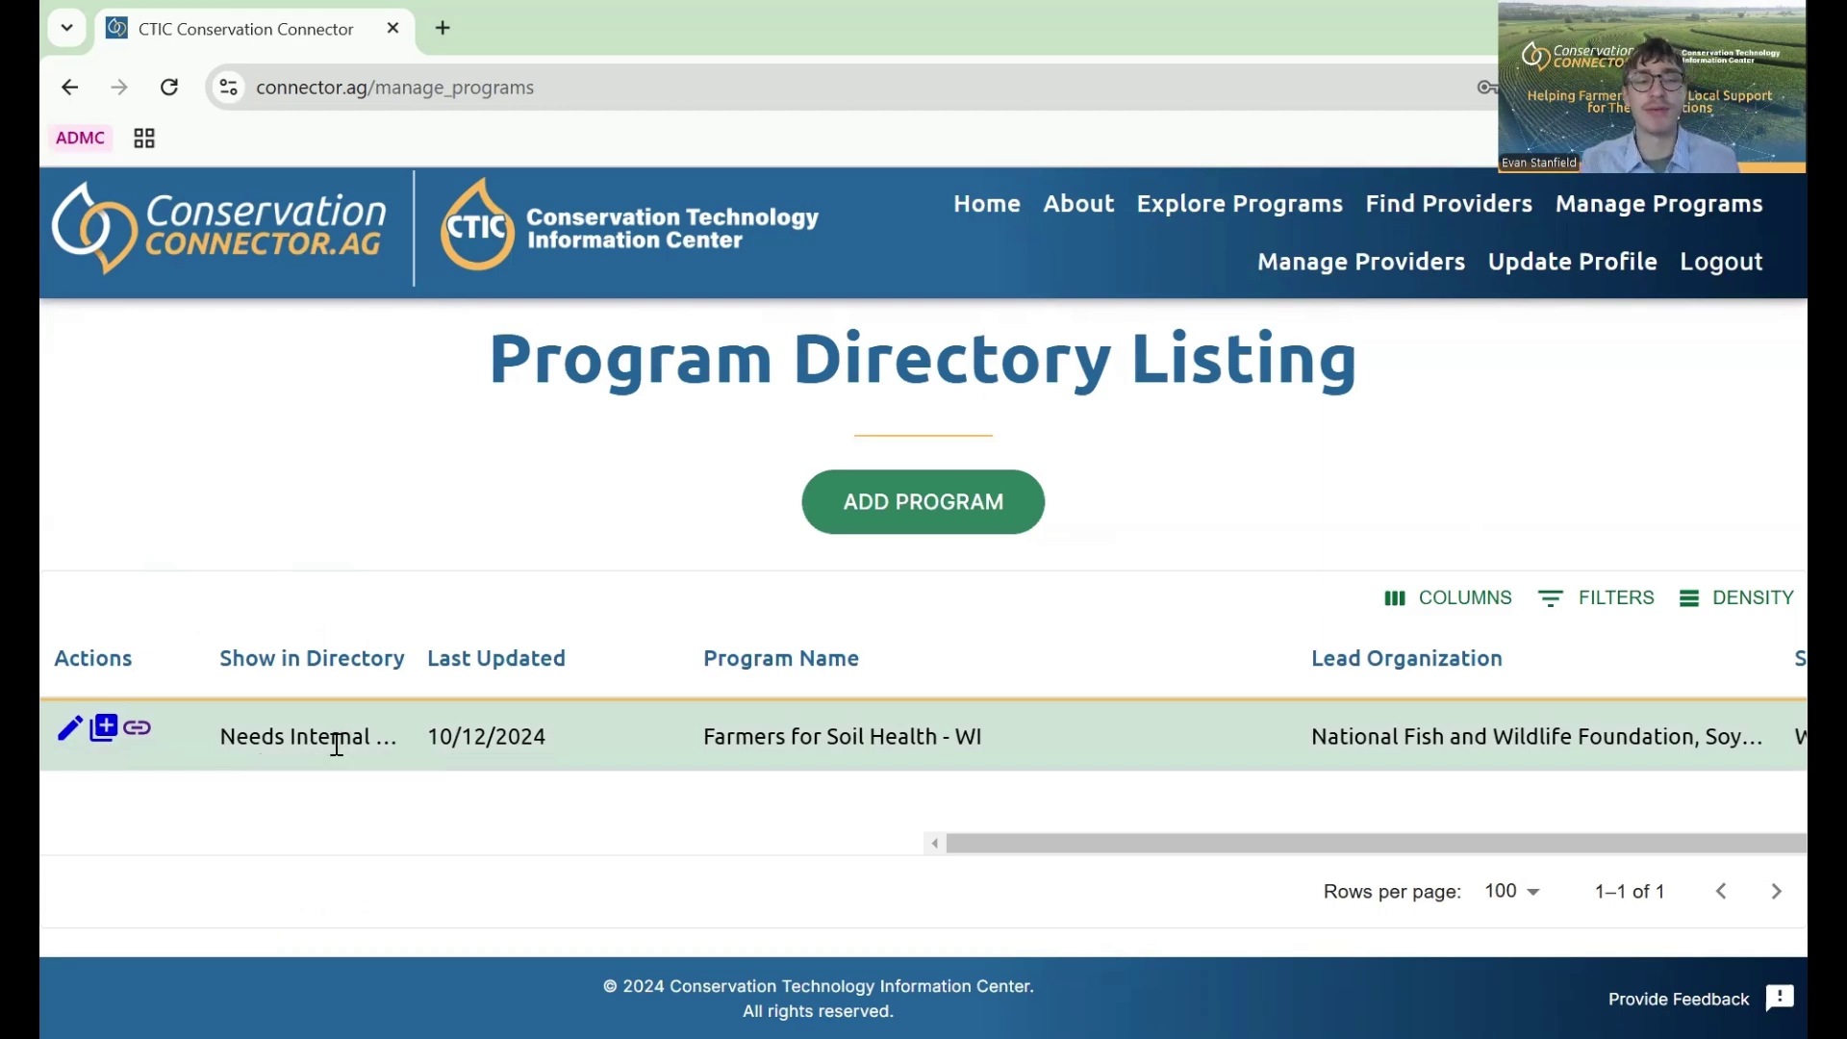
scroll(709, 709, right, 4)
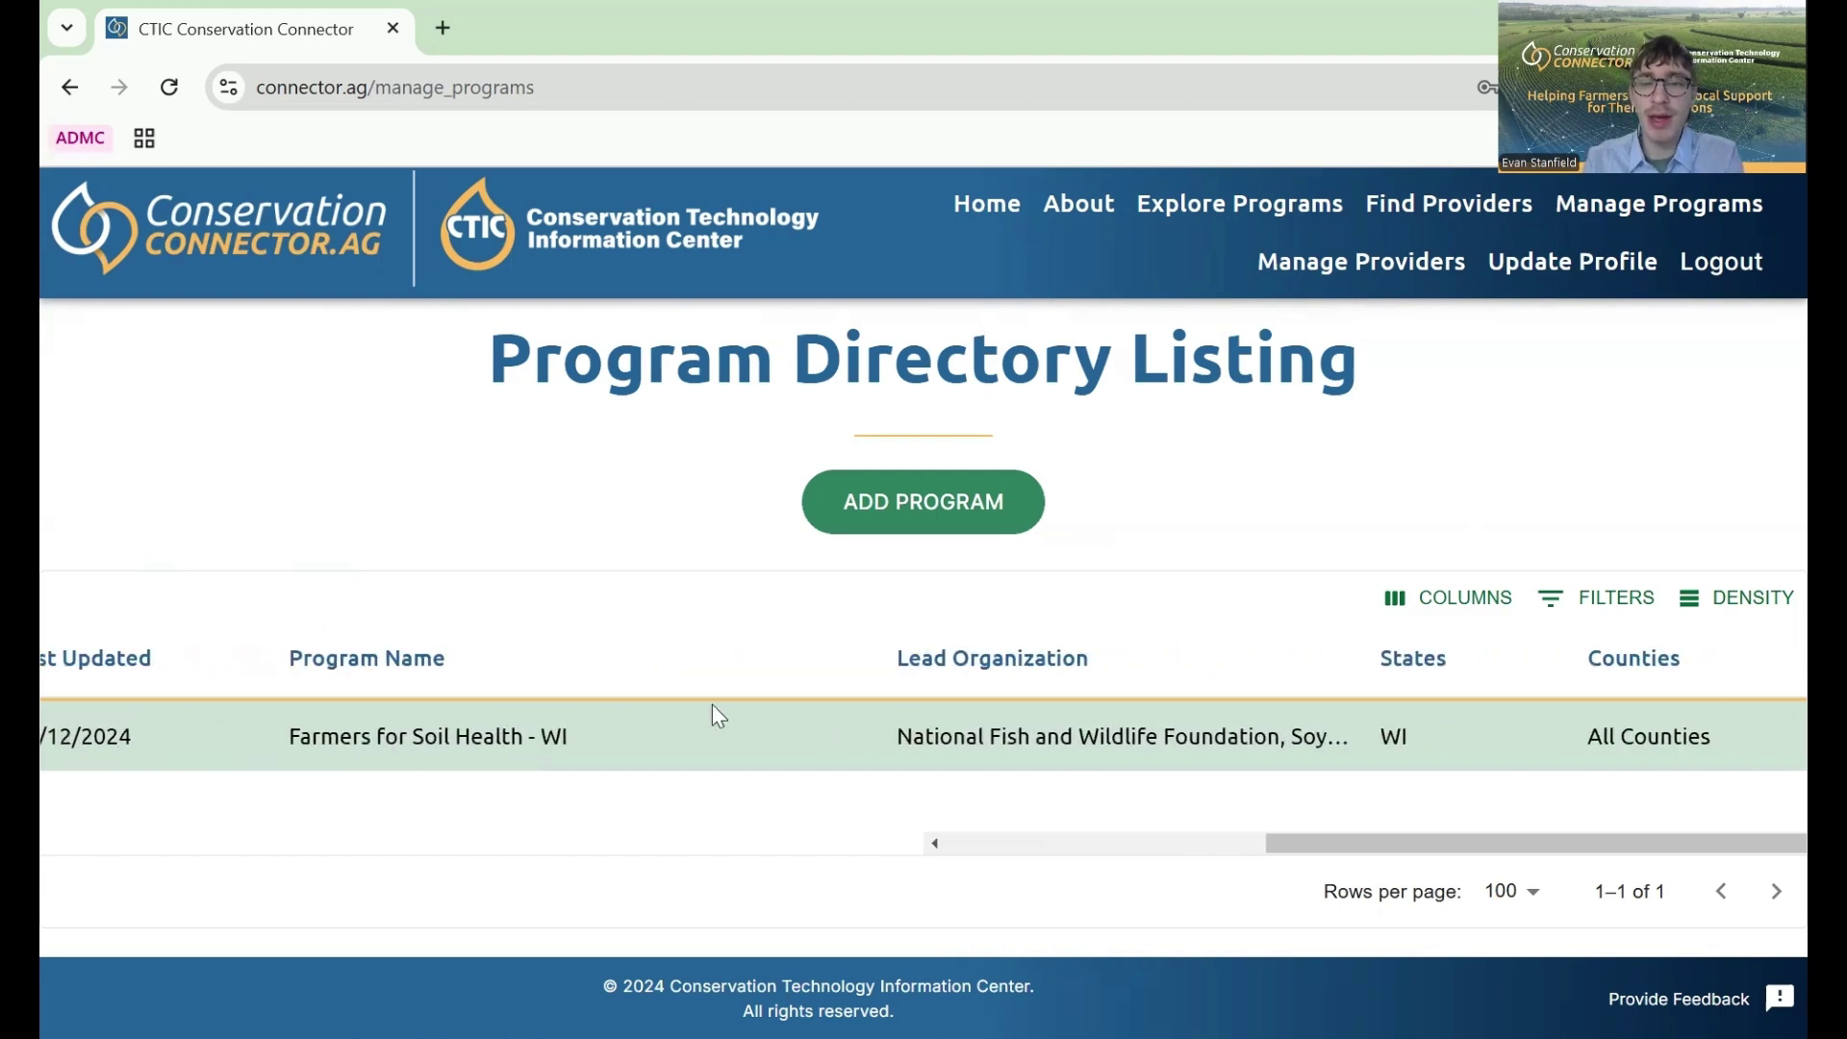
scroll(866, 721, left, 4)
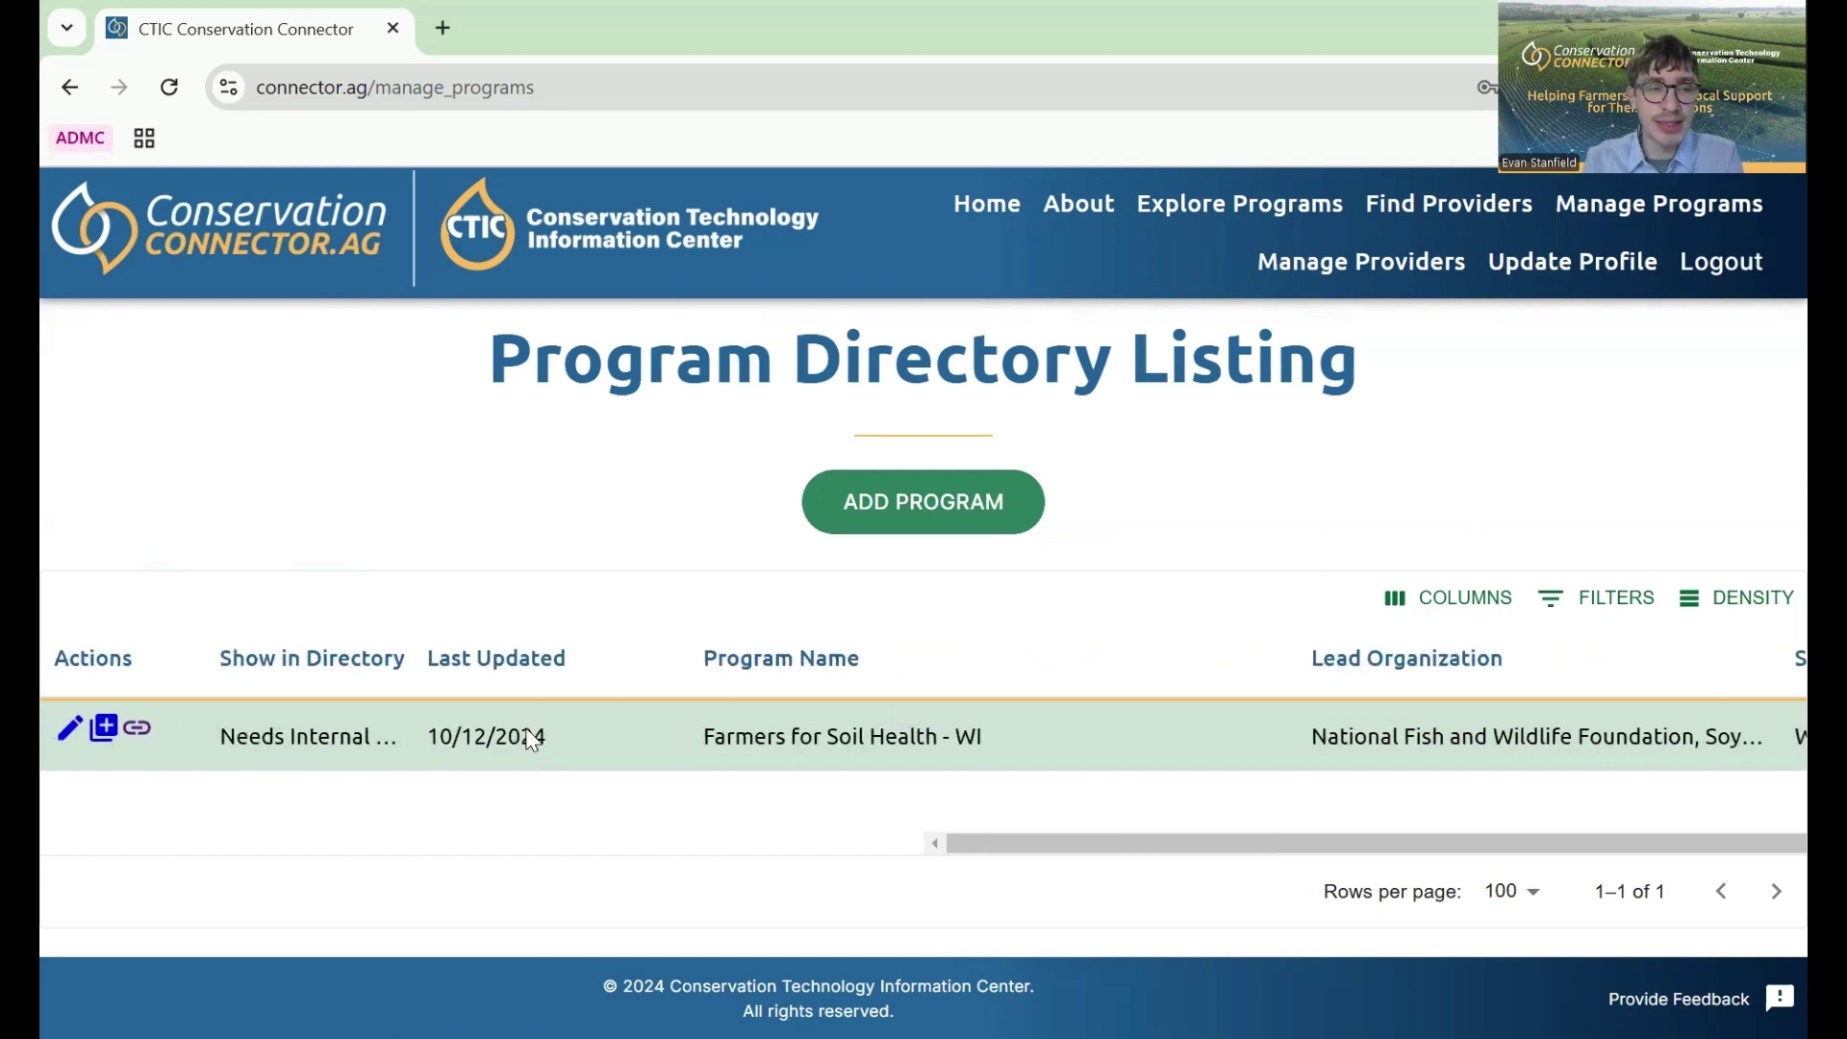
click(69, 731)
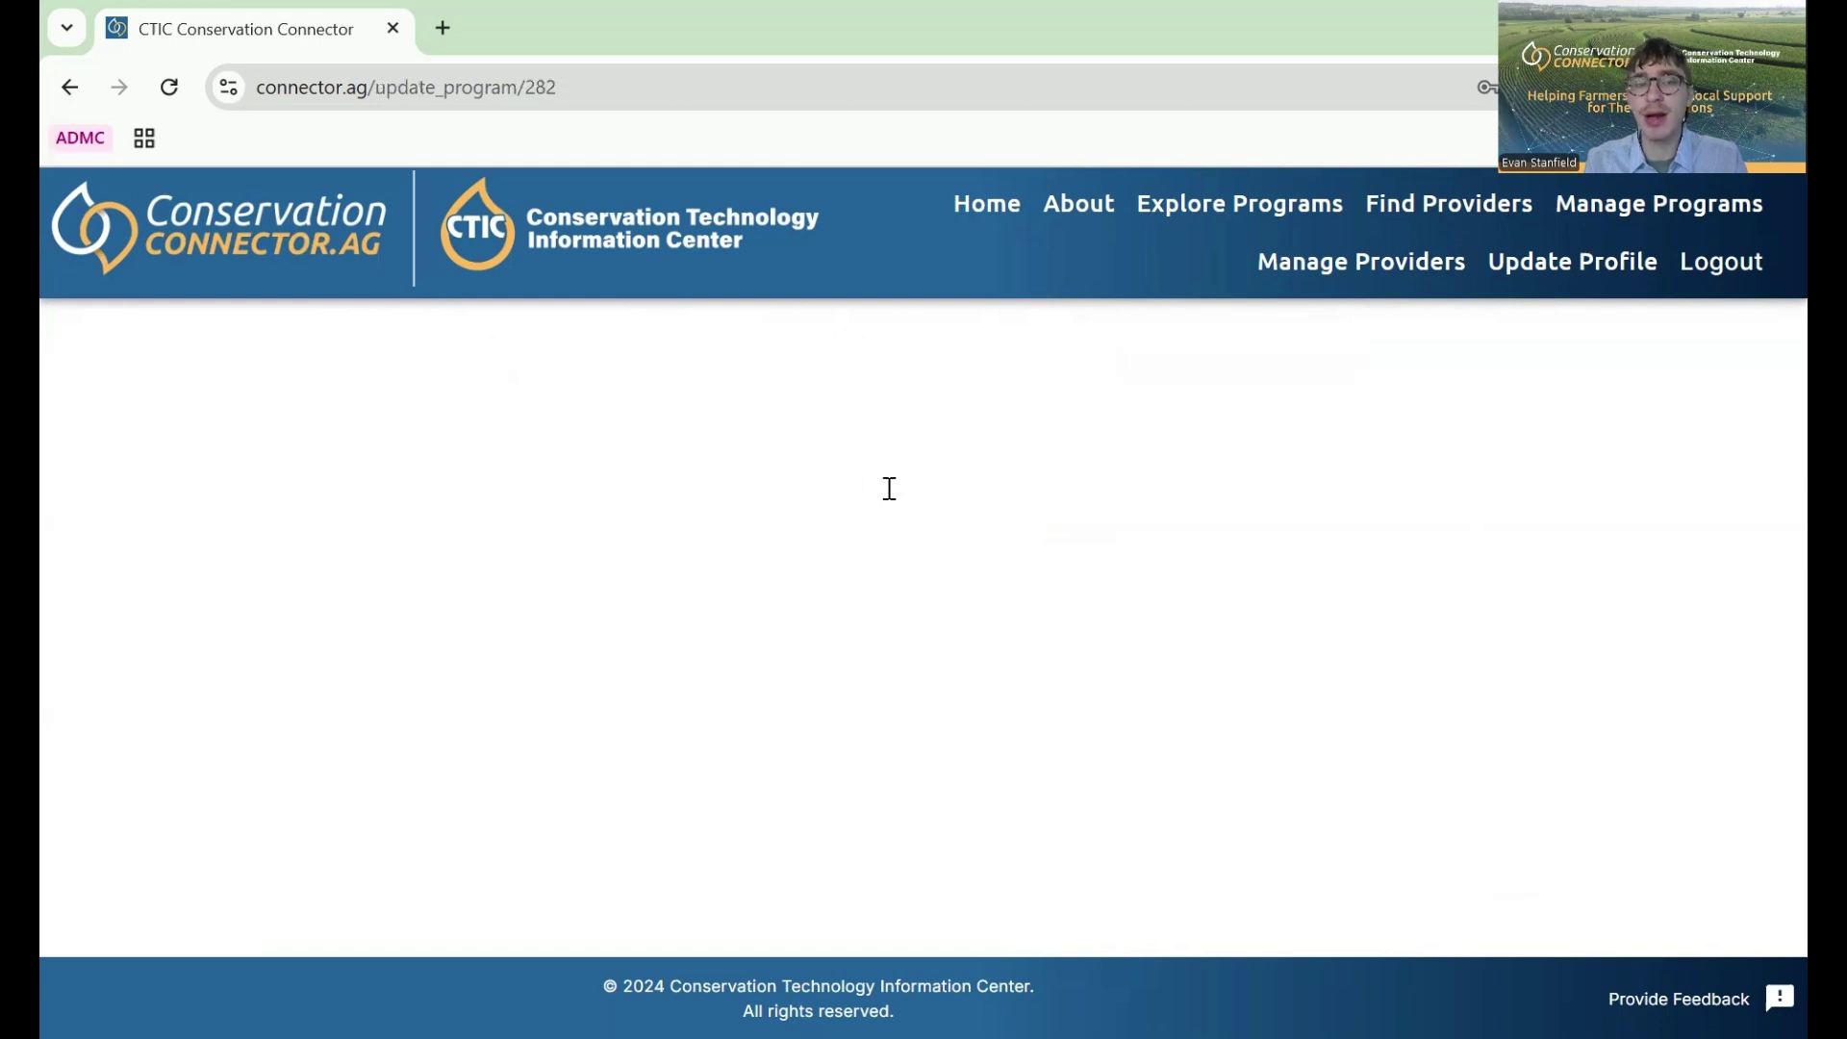
- Go back from the update_program page to the Program Directory Listing
click(69, 88)
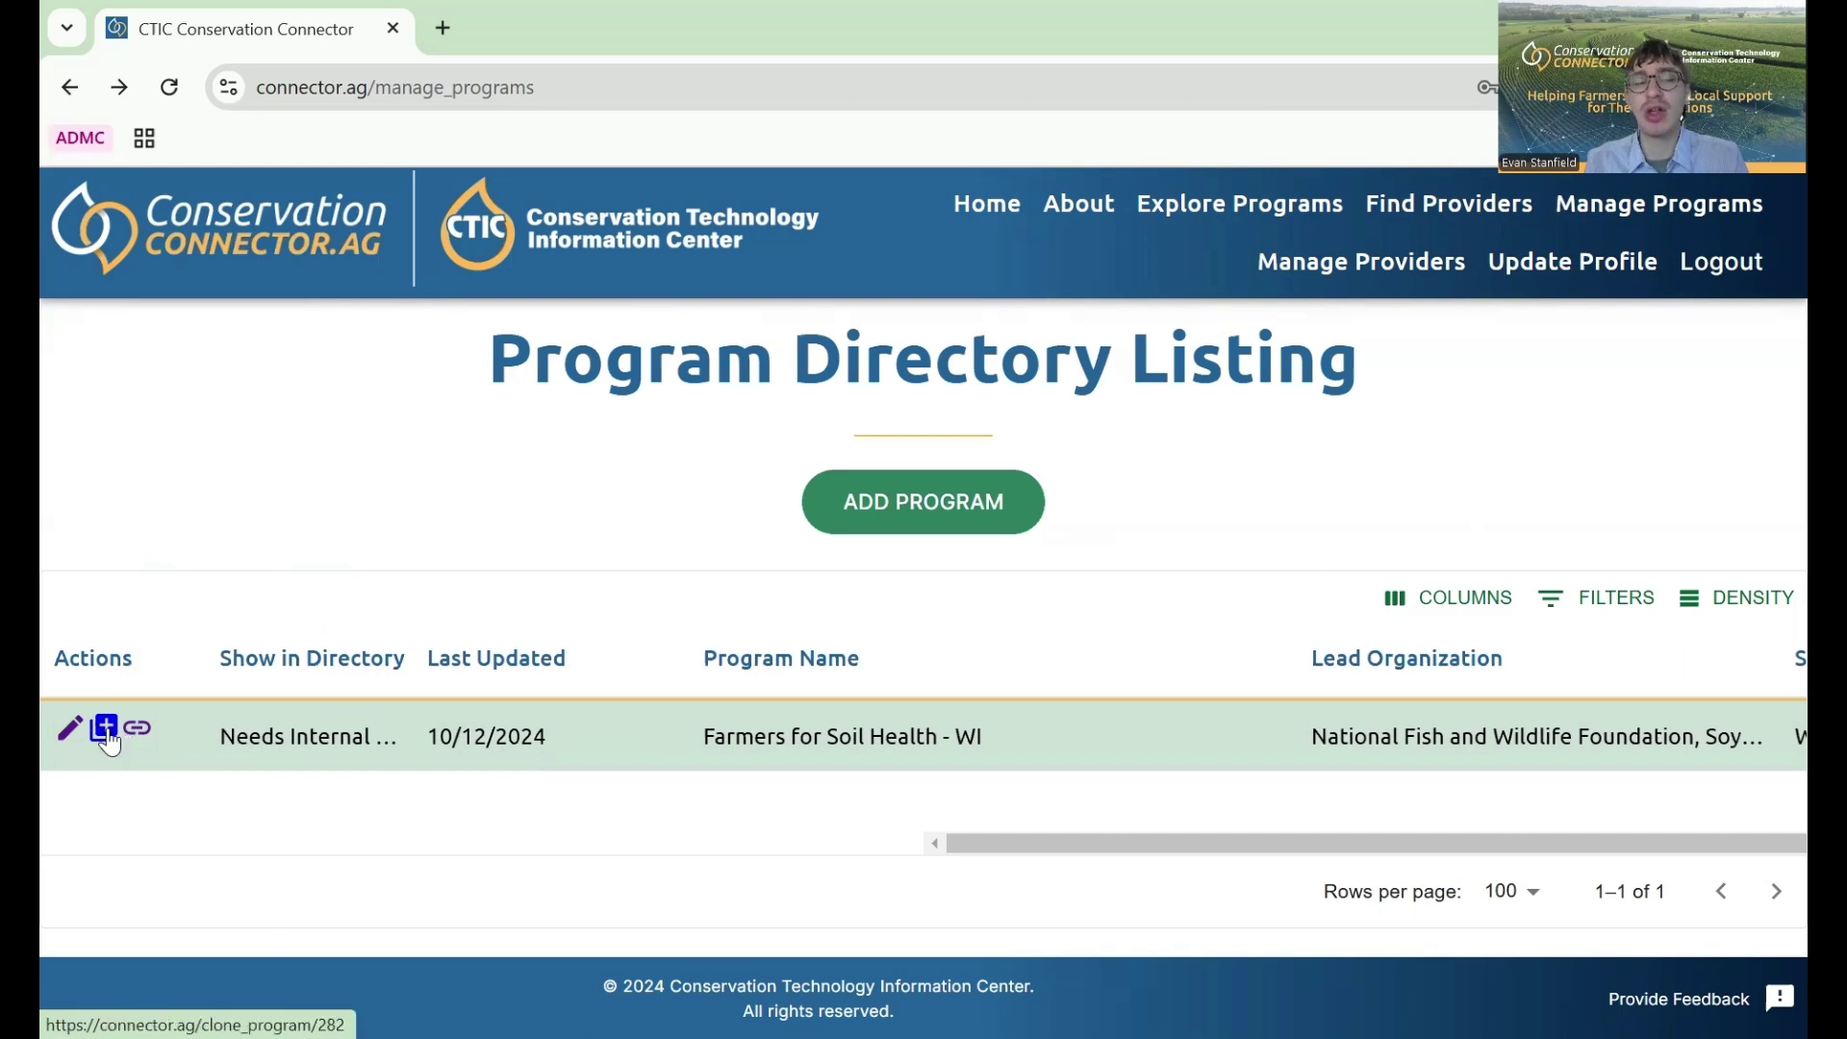
click(105, 730)
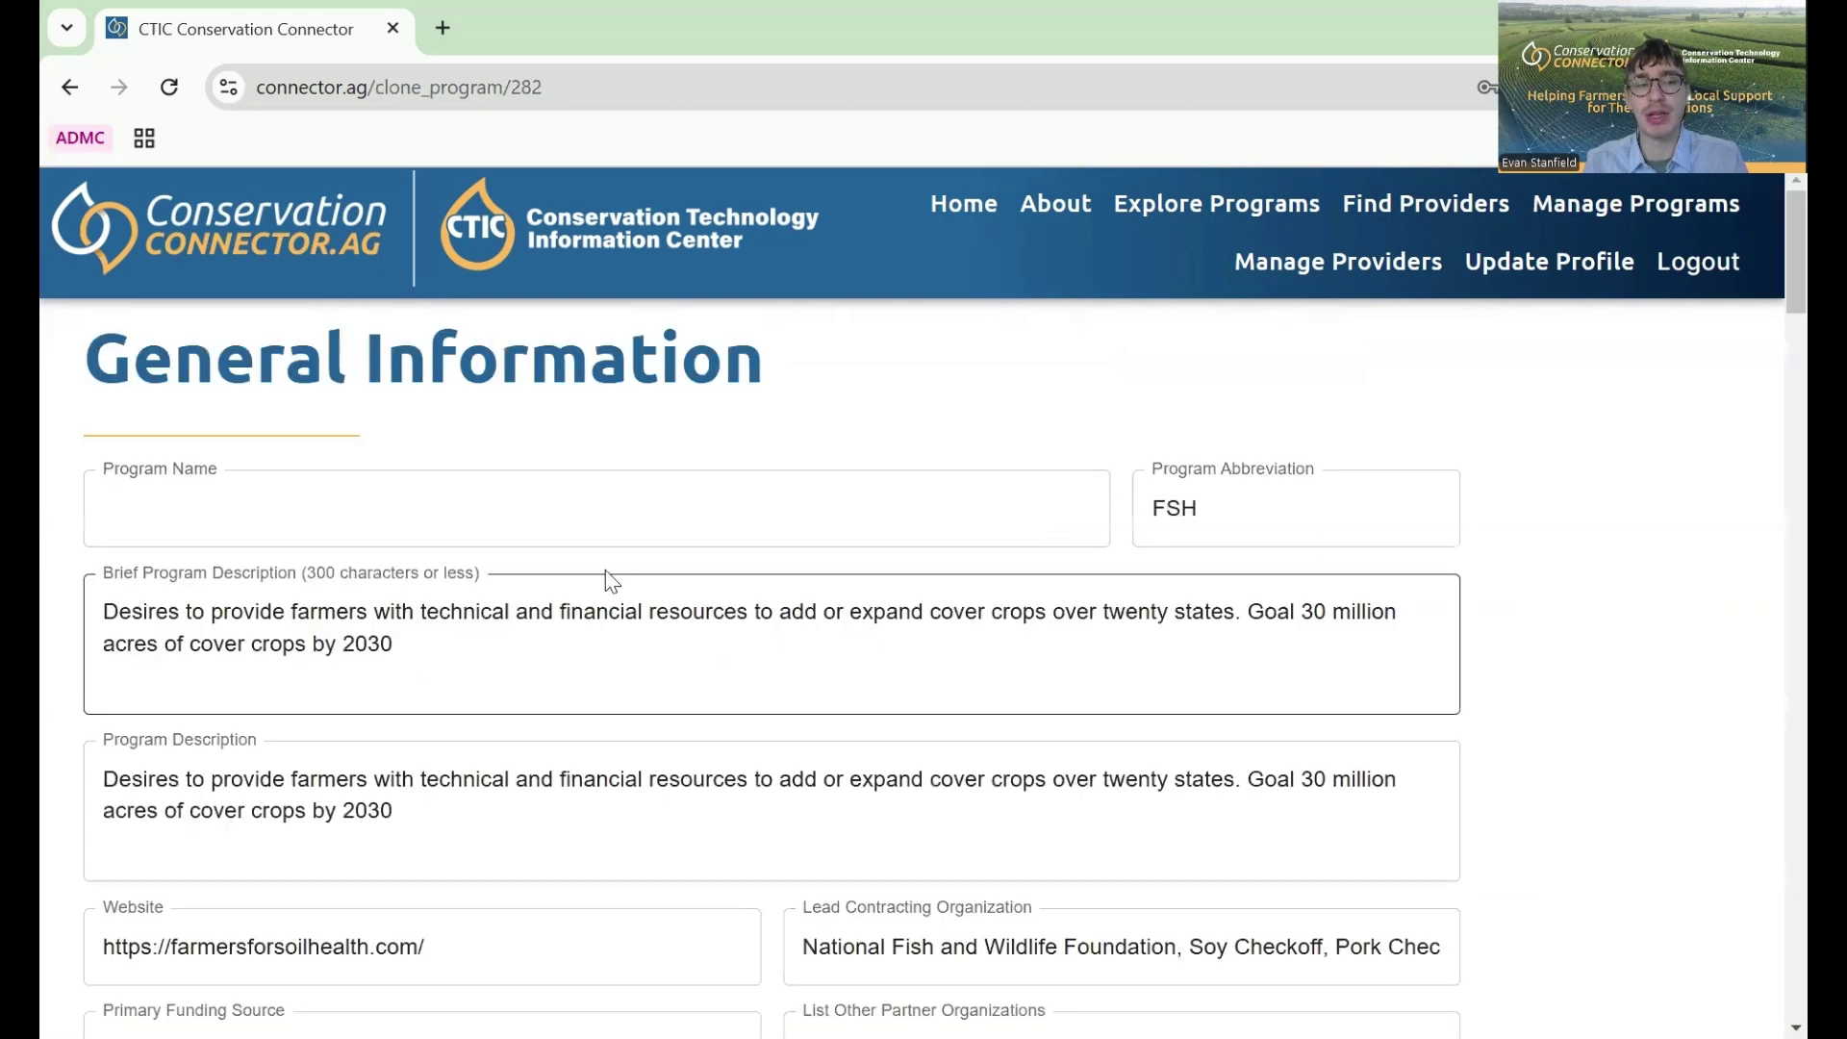
scroll(598, 562, down, 2)
scroll(598, 563, up, 1)
scroll(593, 548, down, 1)
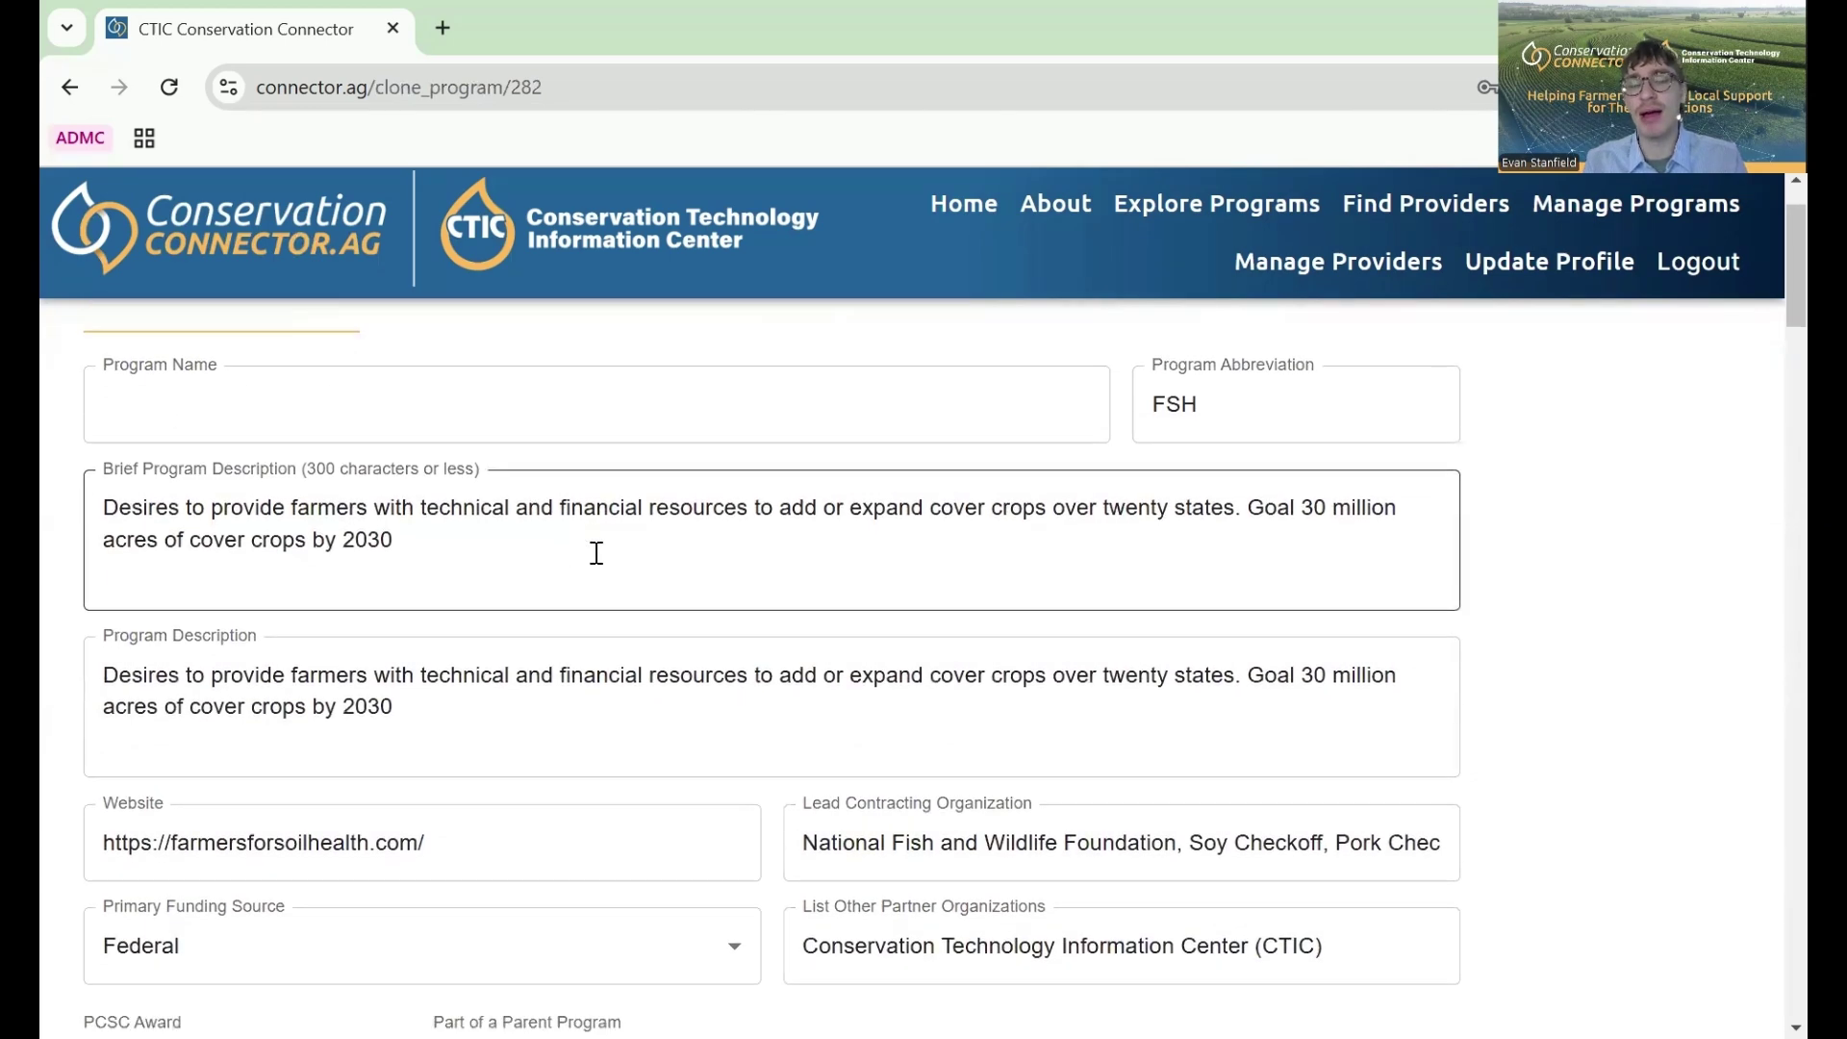
scroll(597, 553, down, 1)
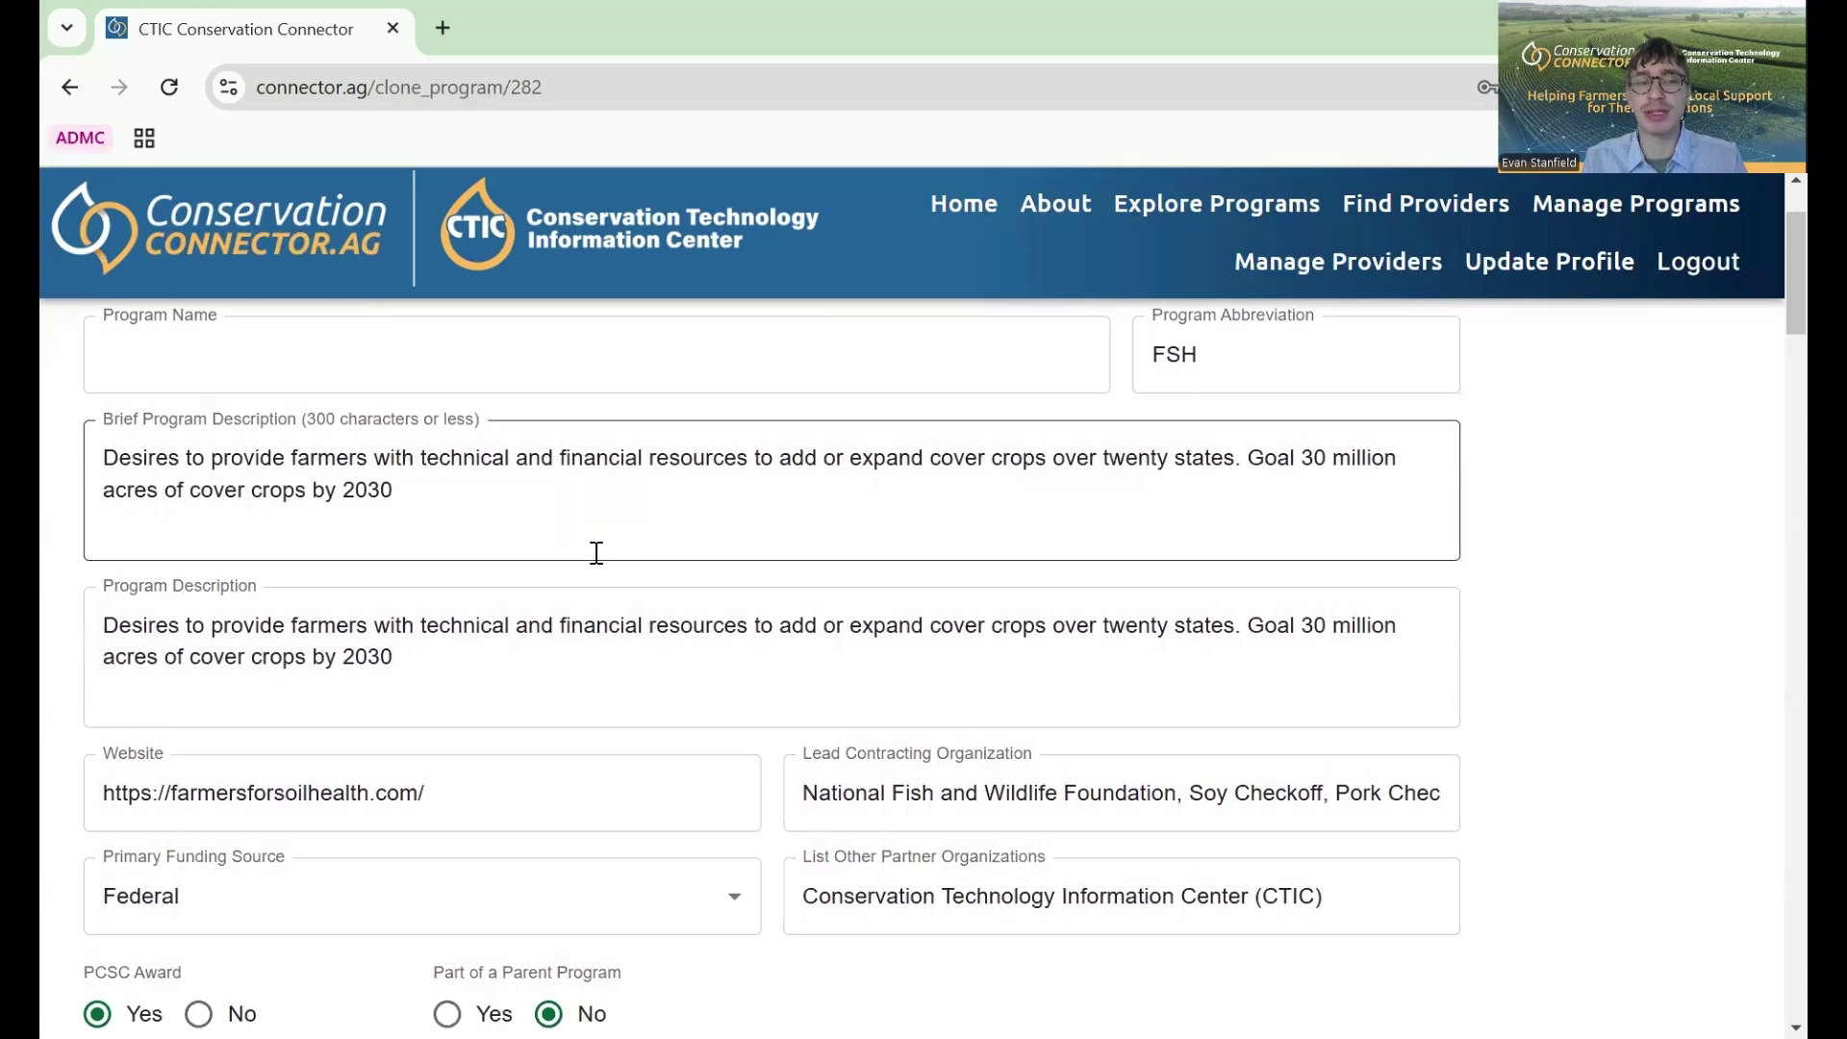
scroll(442, 496, up, 2)
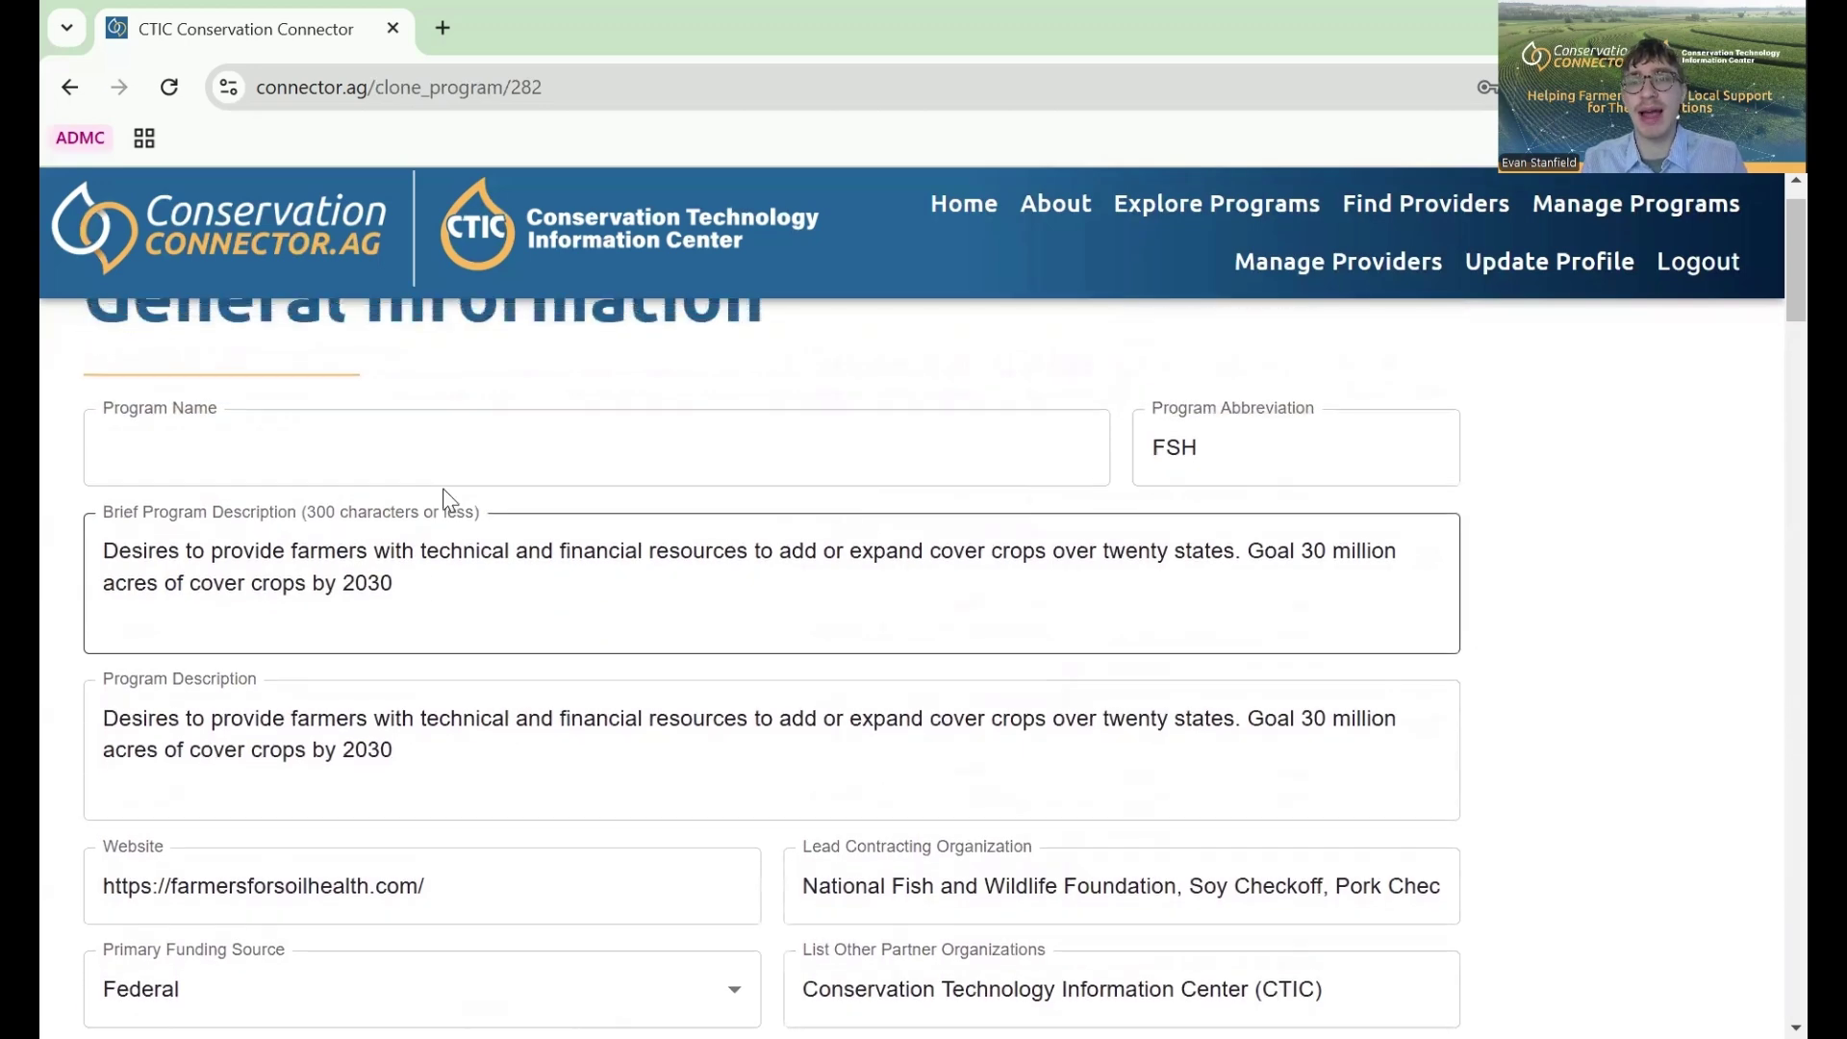
scroll(442, 495, up, 1)
scroll(443, 495, down, 10)
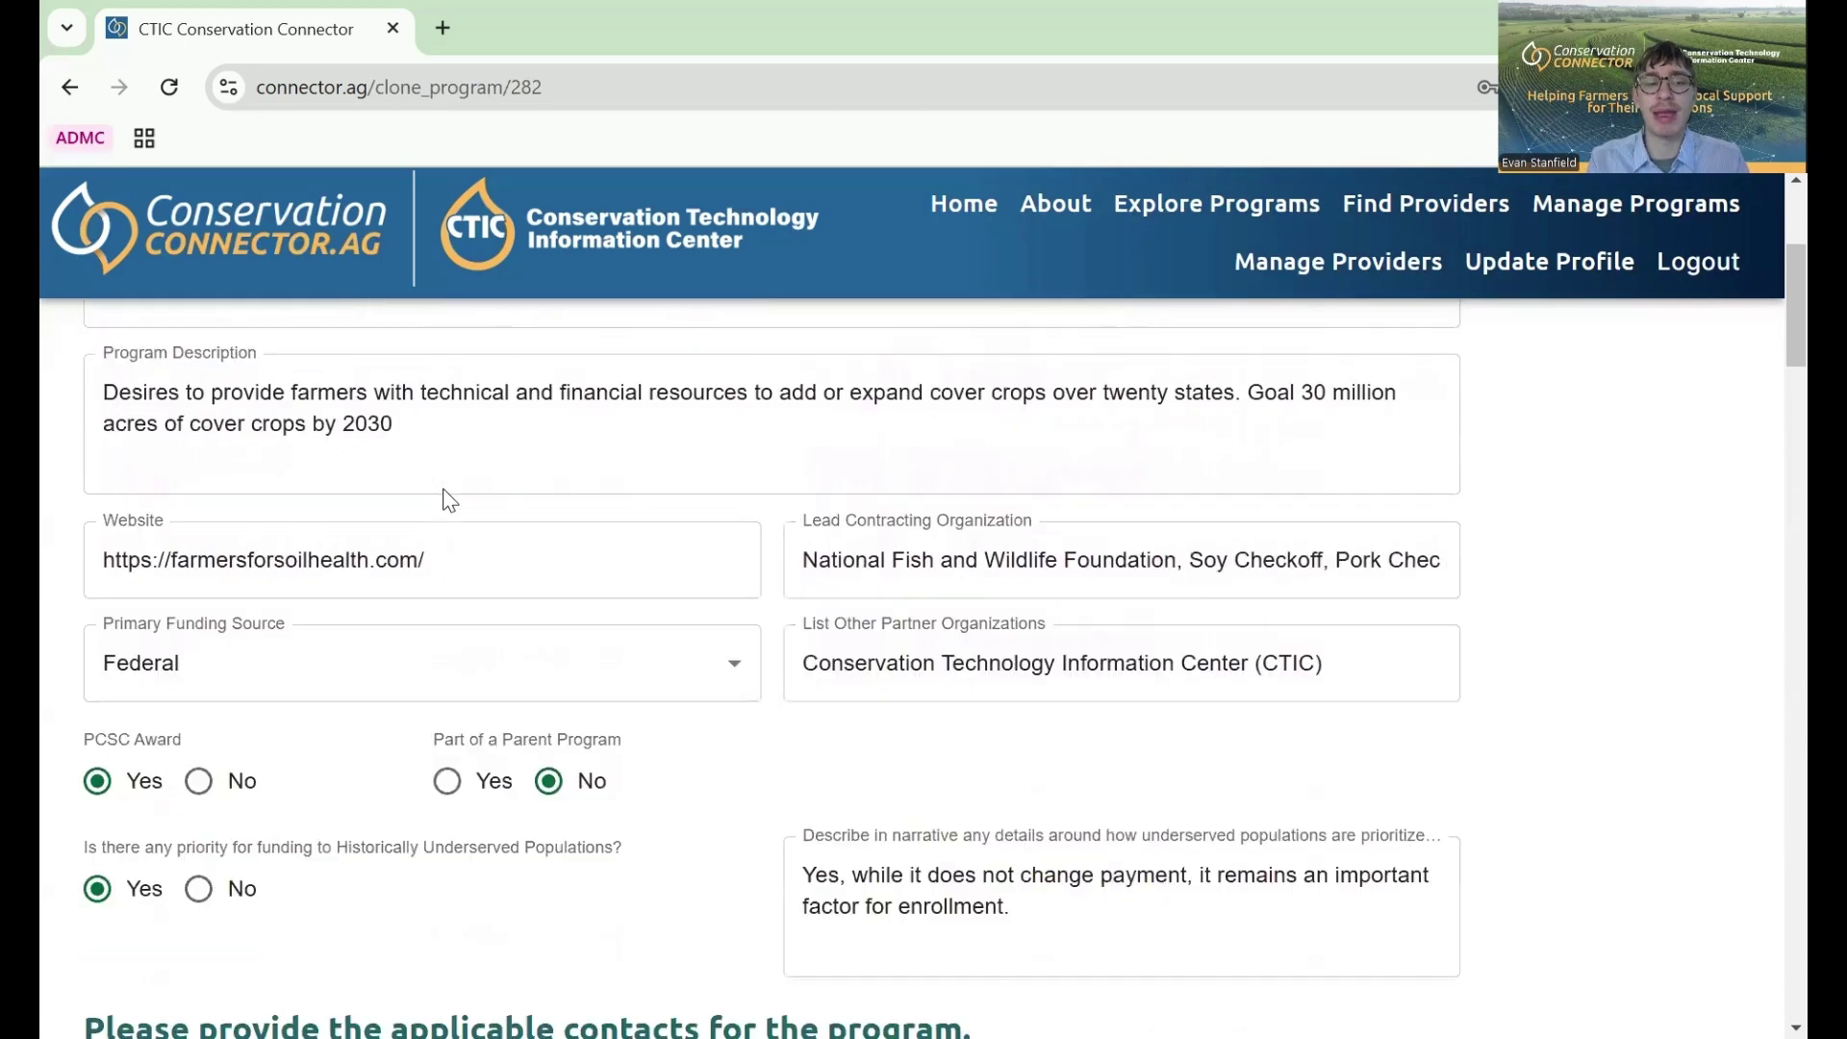
scroll(450, 500, down, 15)
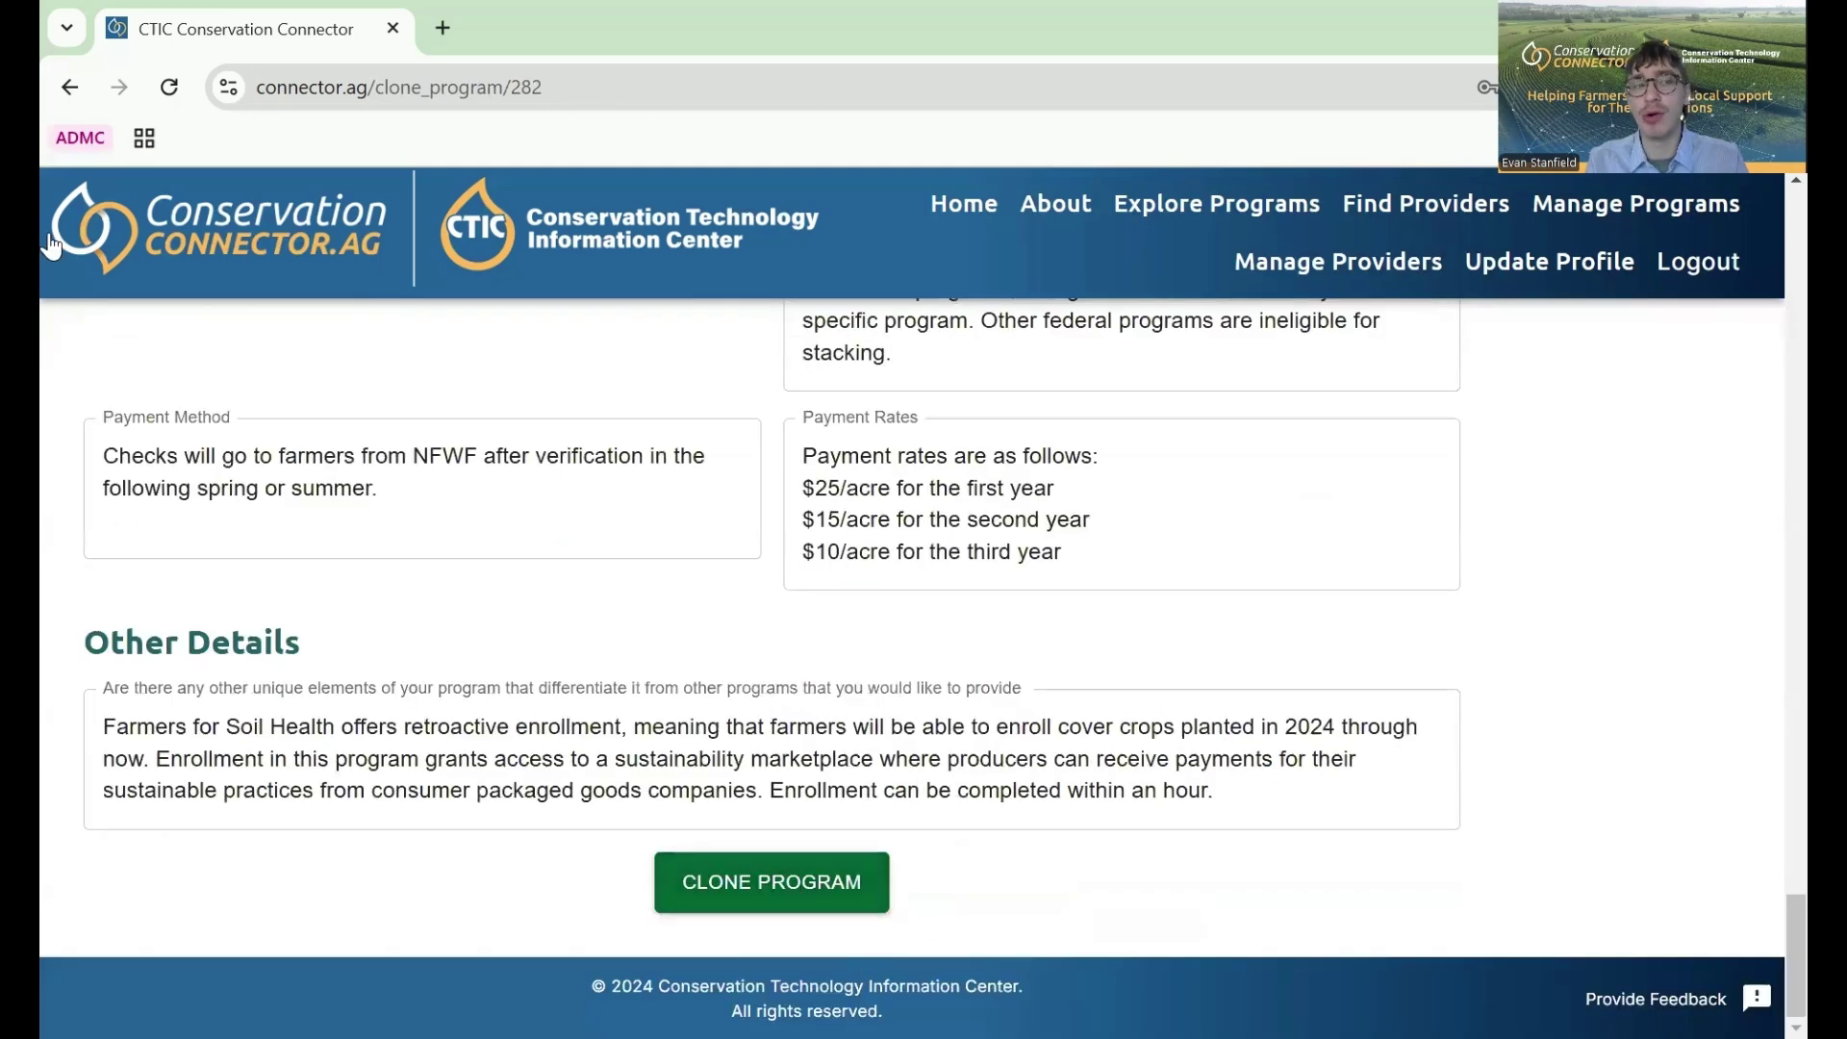
click(71, 89)
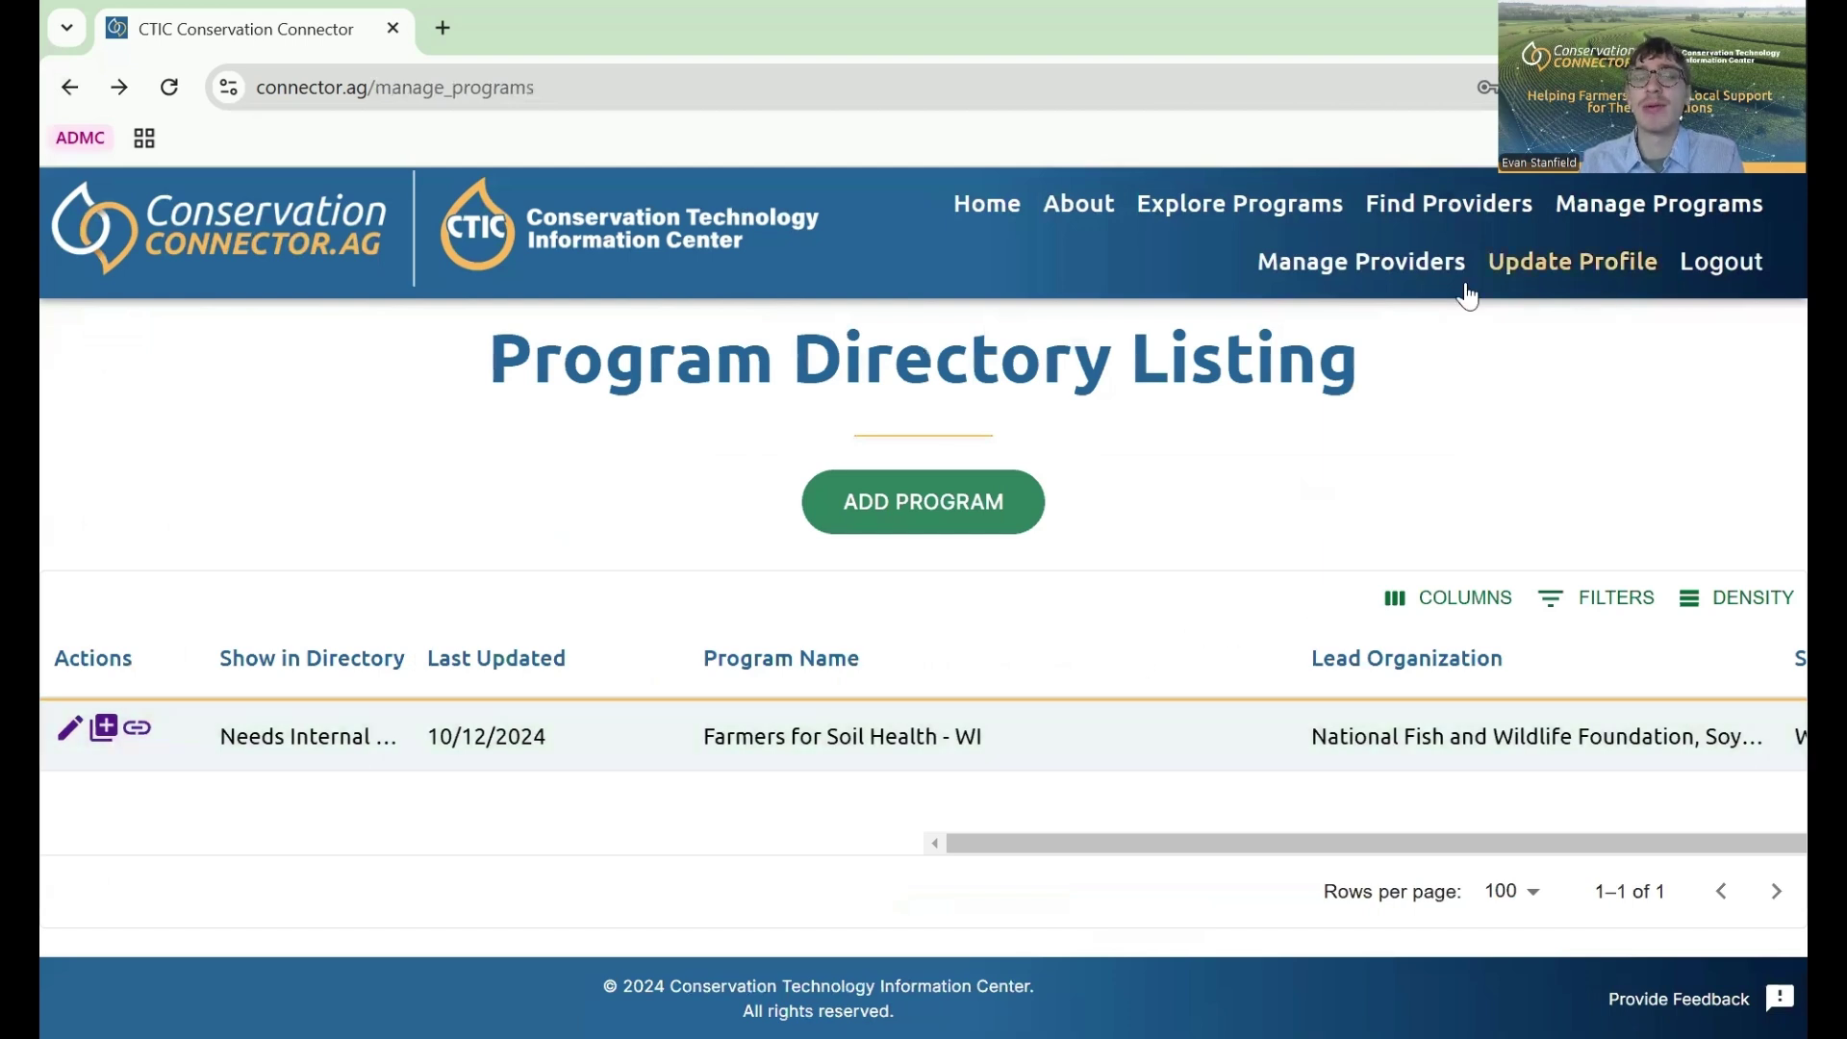
- Start a new provider listing from the Provider Directory and begin its street address field
click(1400, 289)
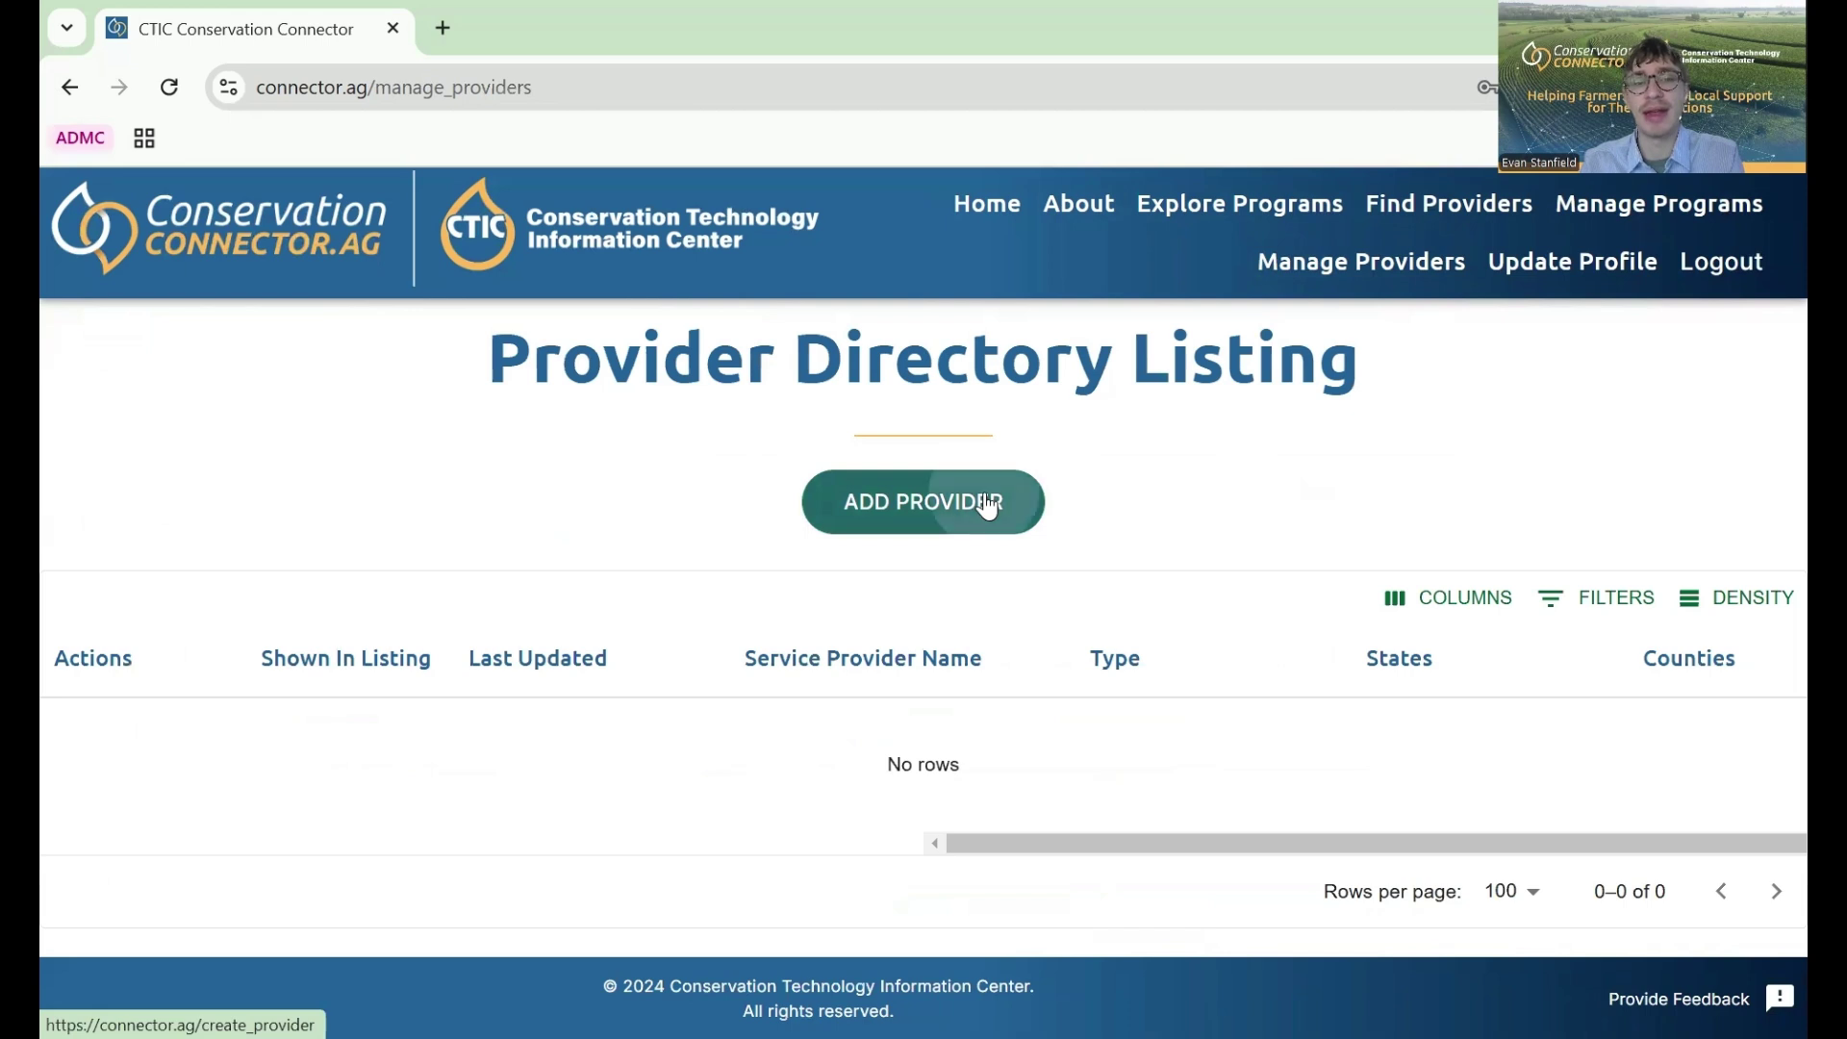
click(989, 501)
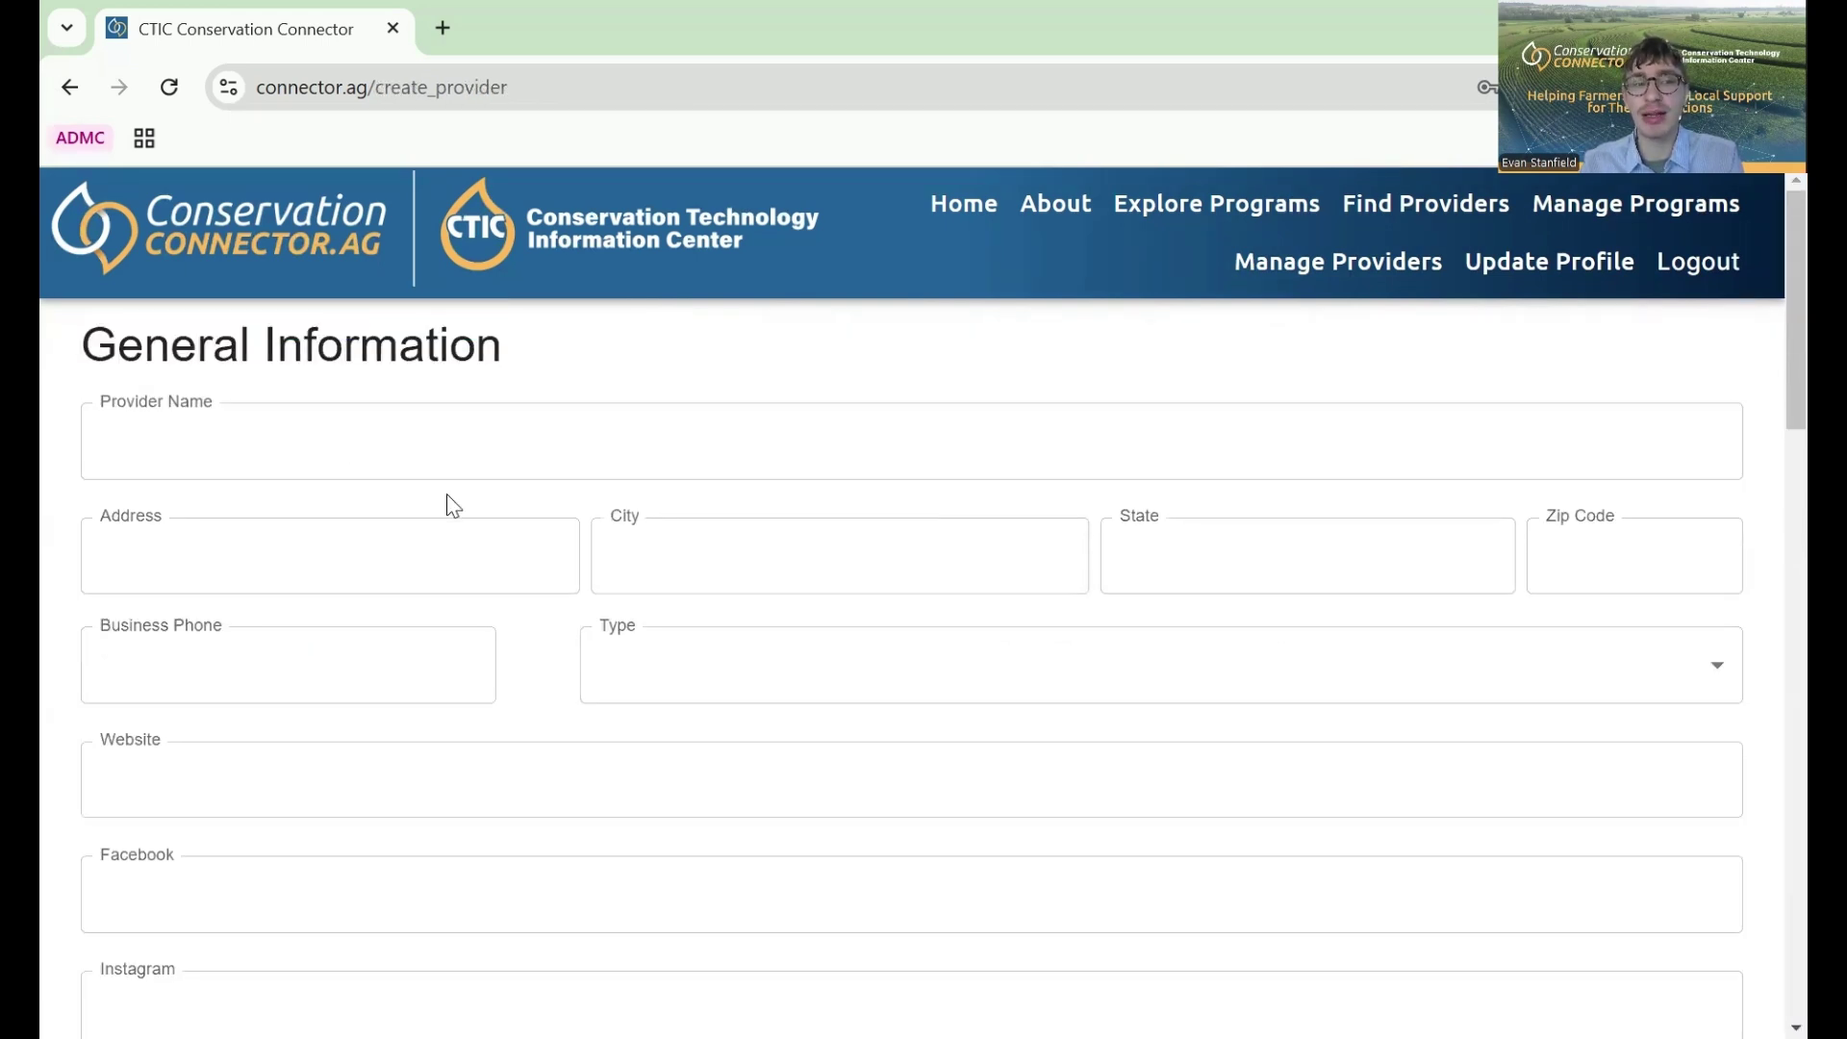
click(516, 586)
scroll(515, 586, down, 2)
scroll(516, 586, down, 6)
scroll(516, 586, down, 8)
scroll(516, 596, down, 8)
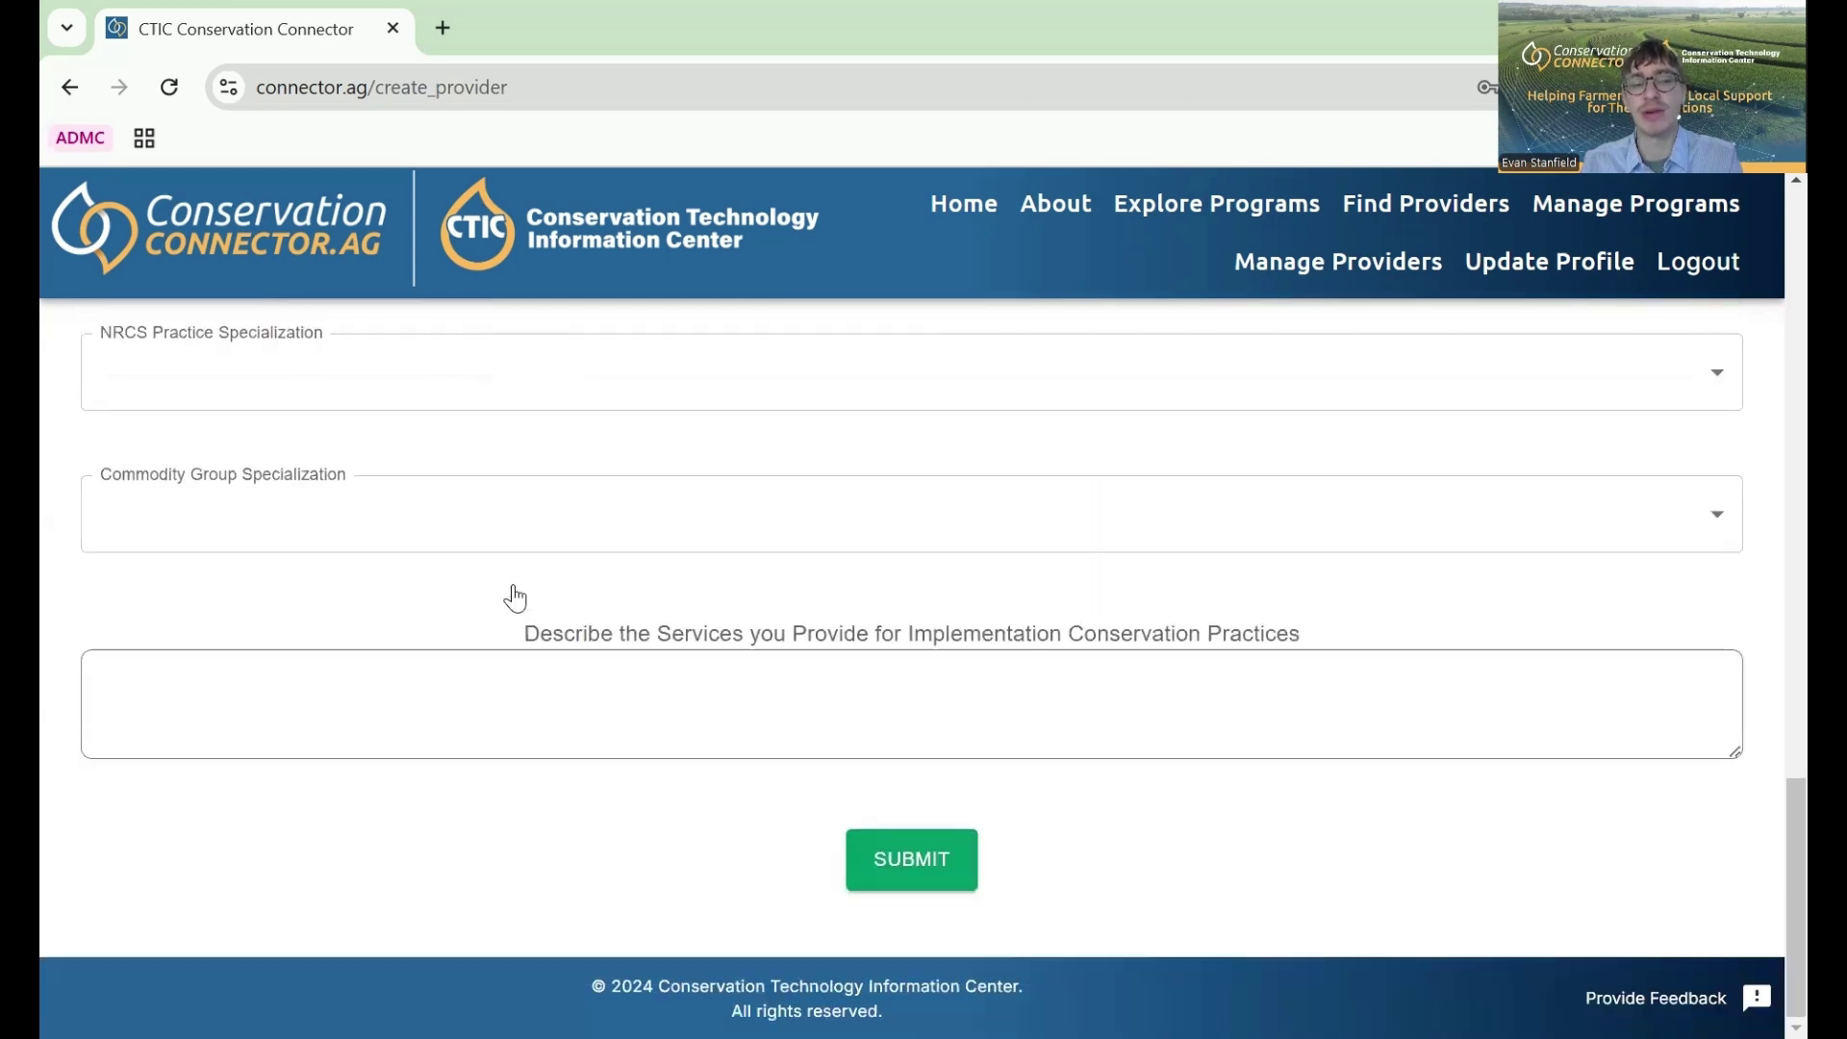
scroll(511, 593, up, 13)
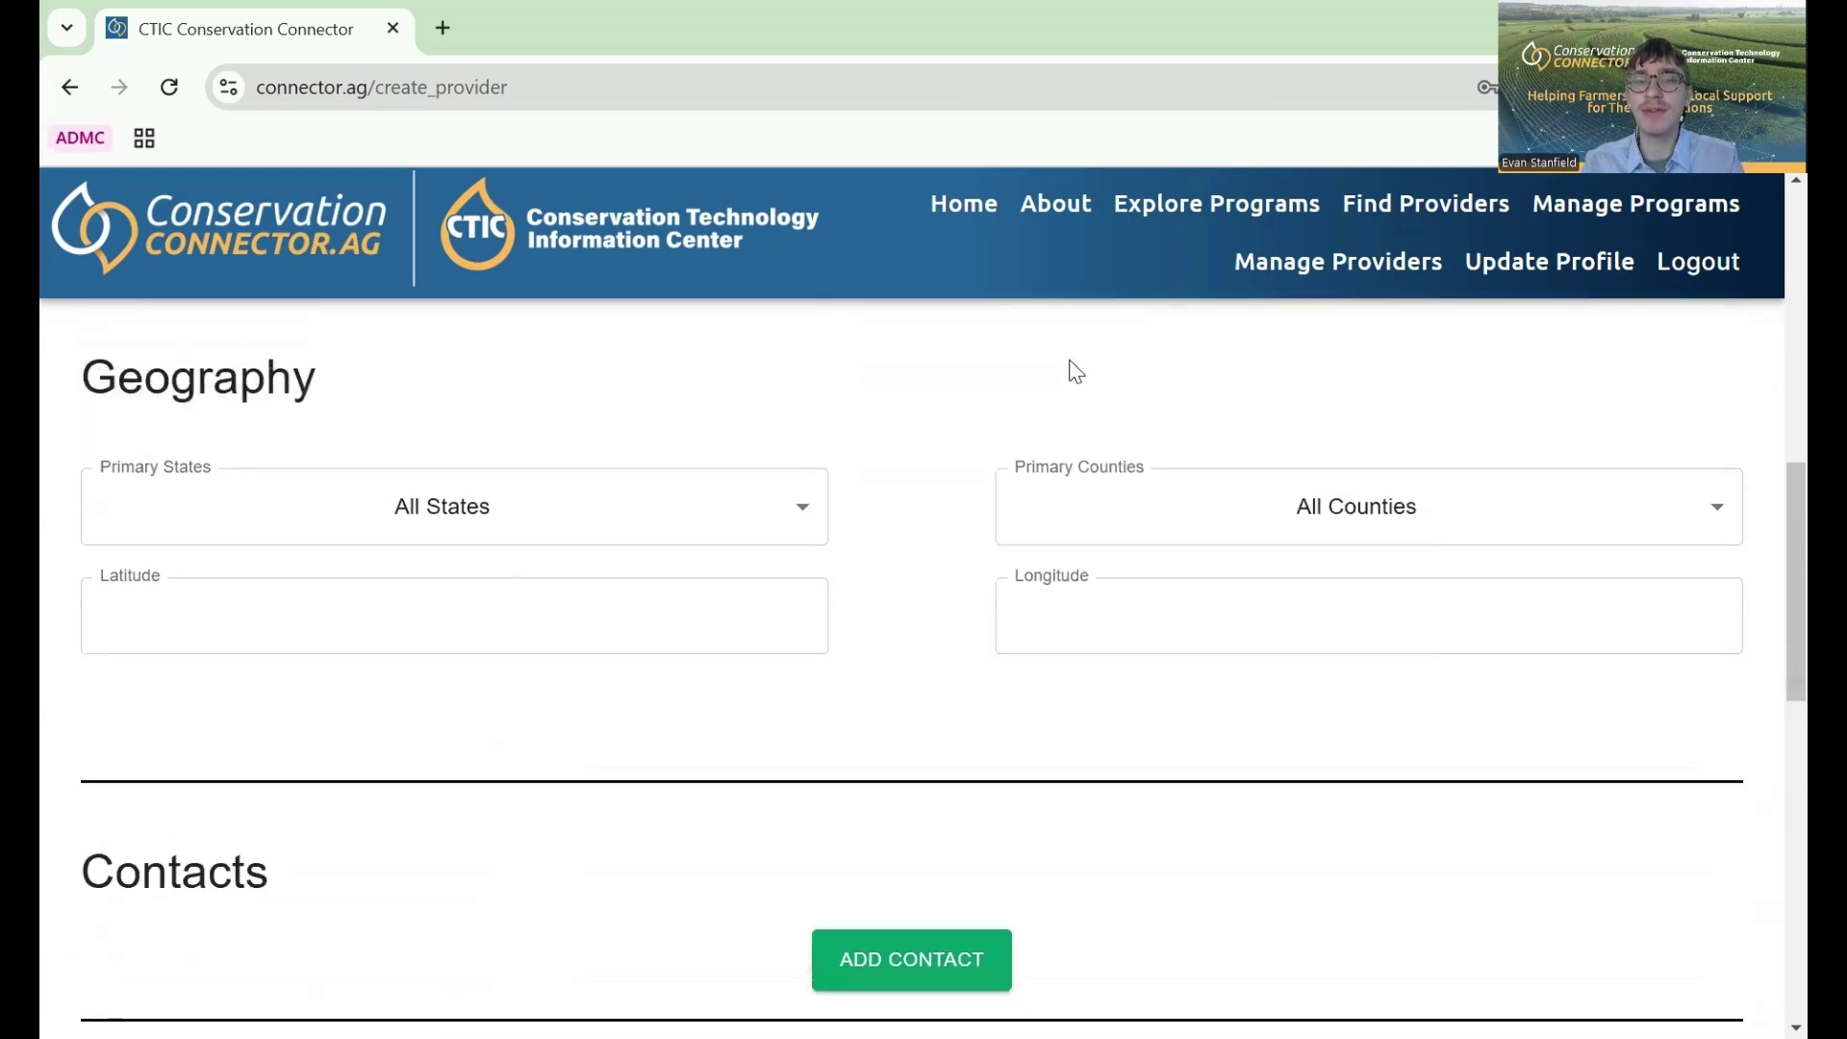
scroll(1076, 370, up, 8)
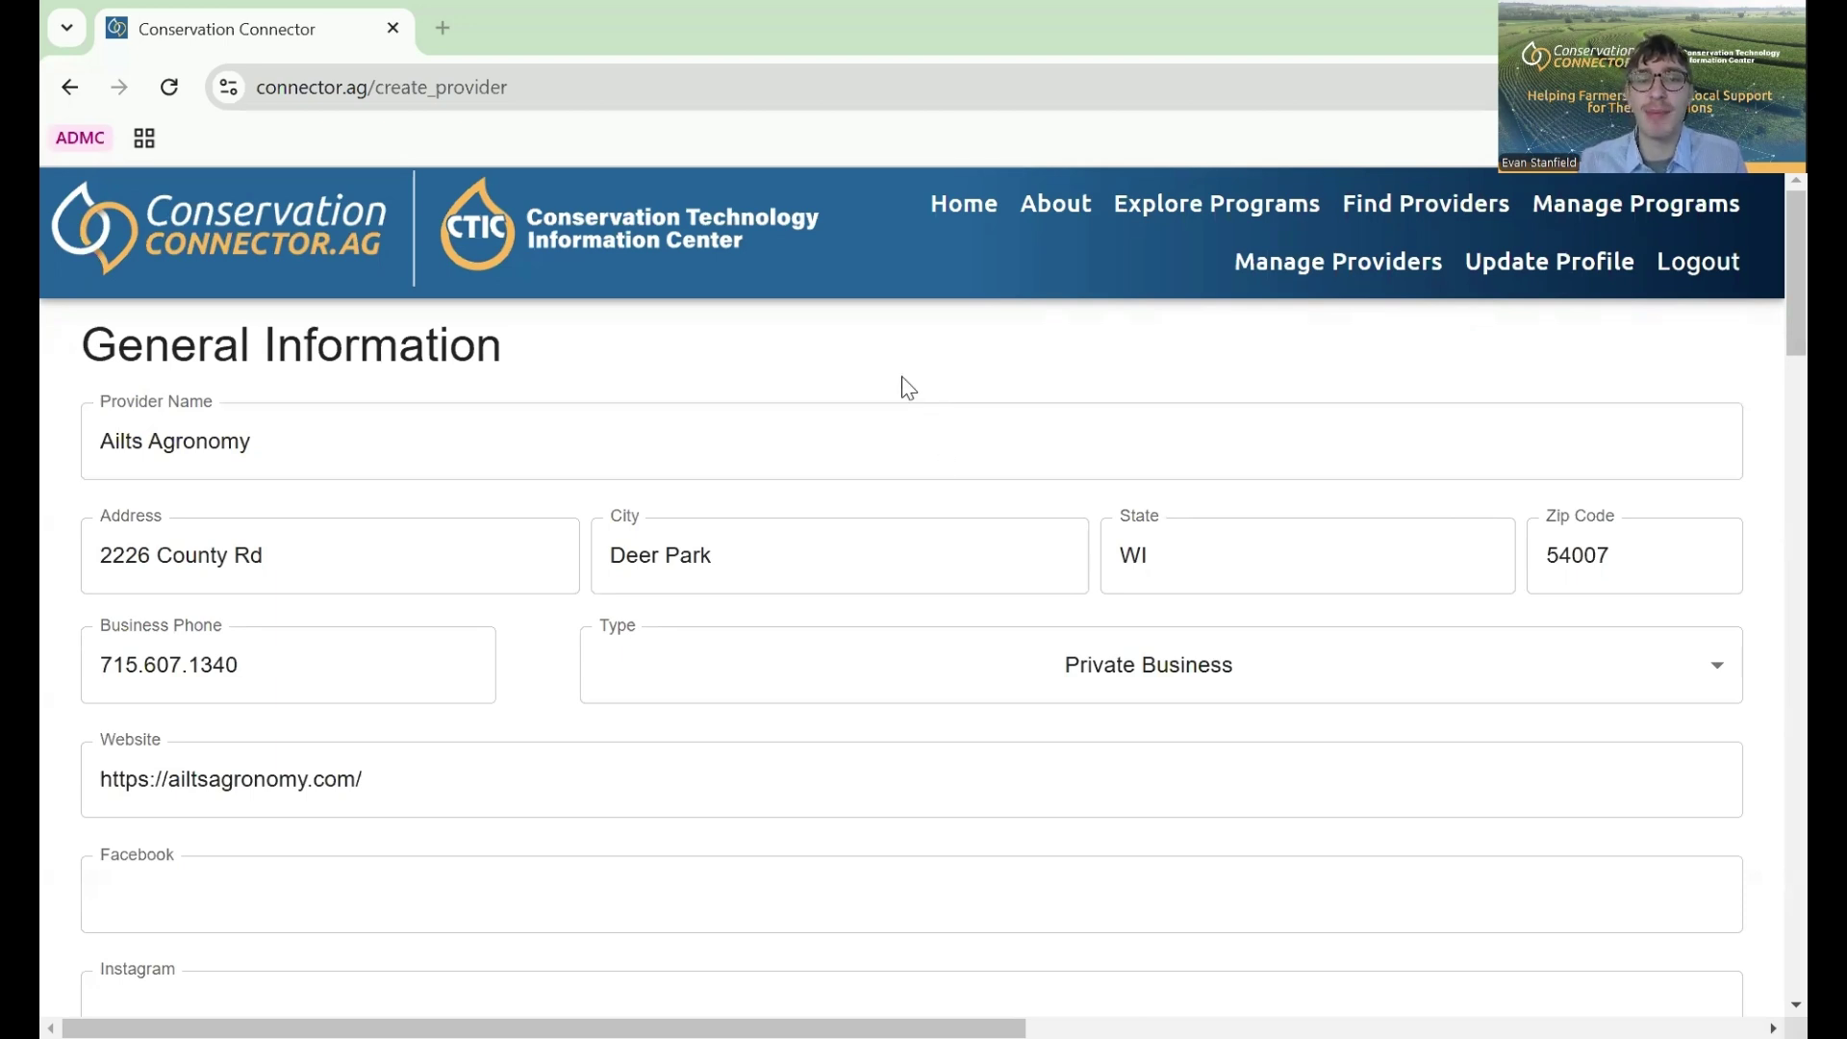
- Review the Ailts Agronomy form's WI/MN geography, services and Row Crops sections, then submit it
scroll(900, 385, down, 1)
scroll(904, 387, down, 3)
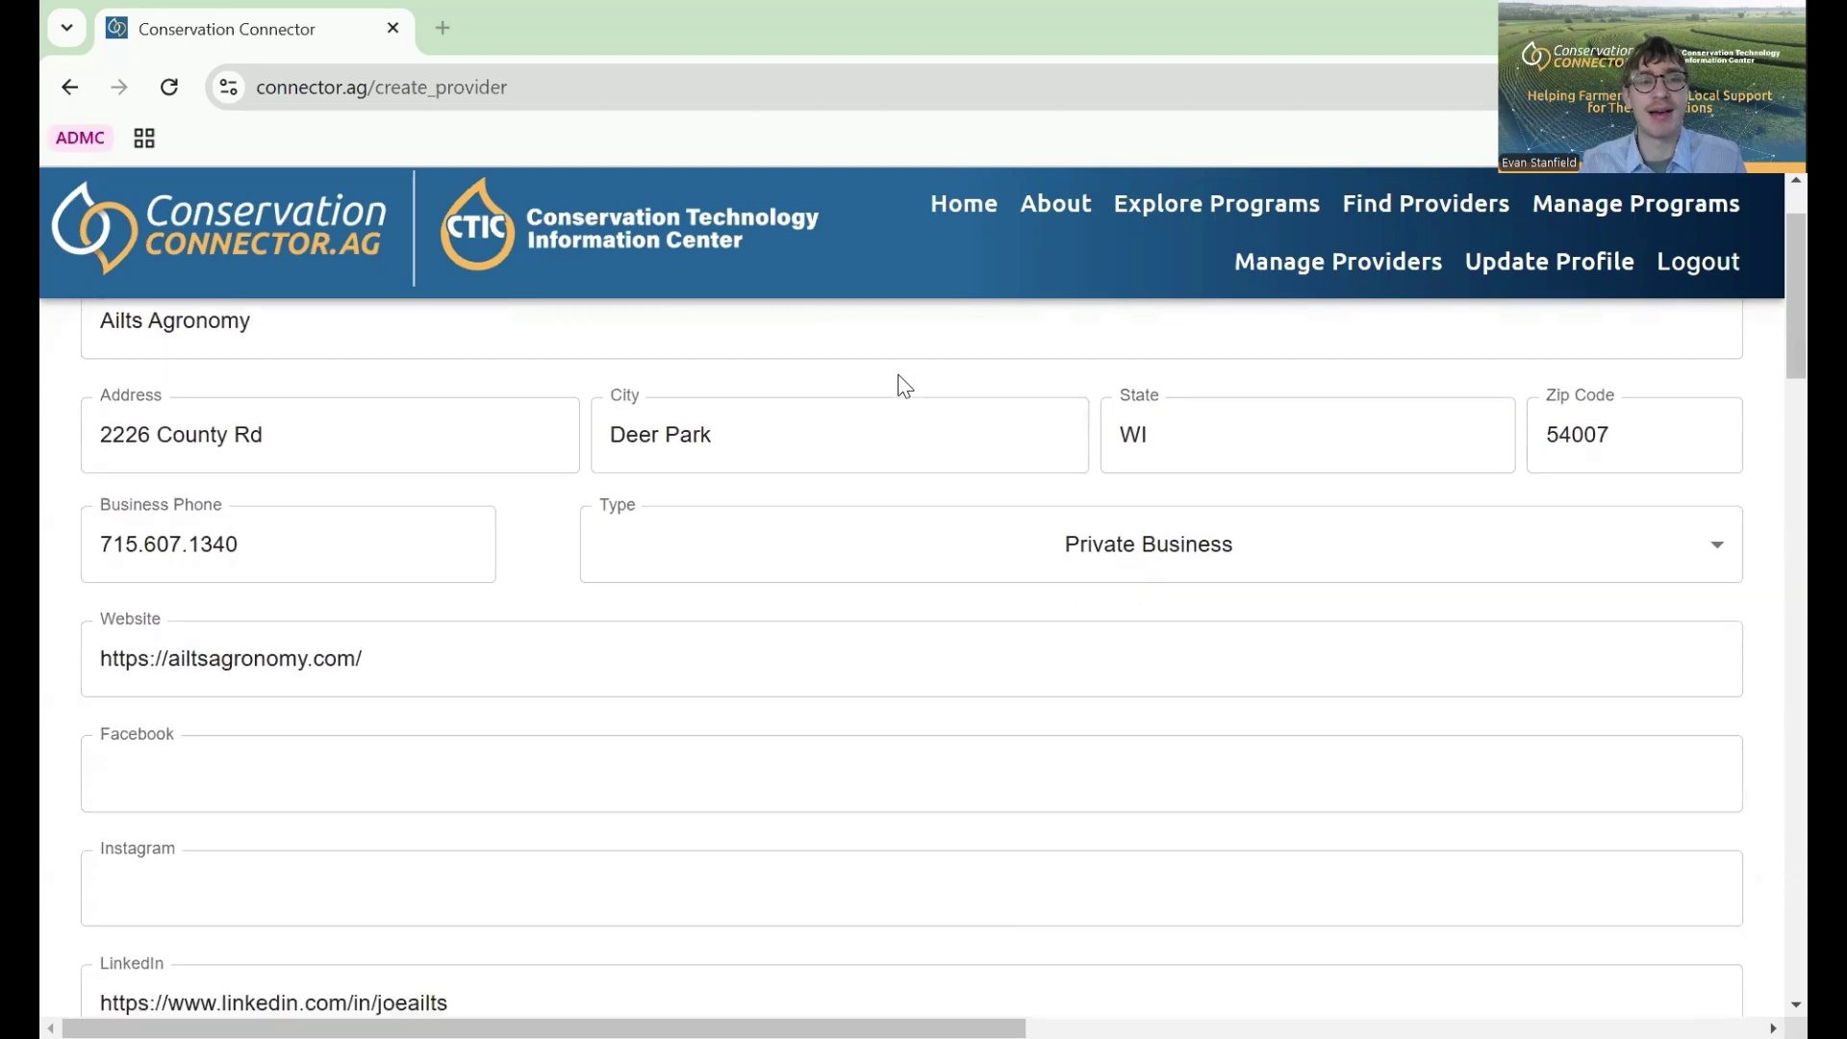
scroll(905, 387, down, 7)
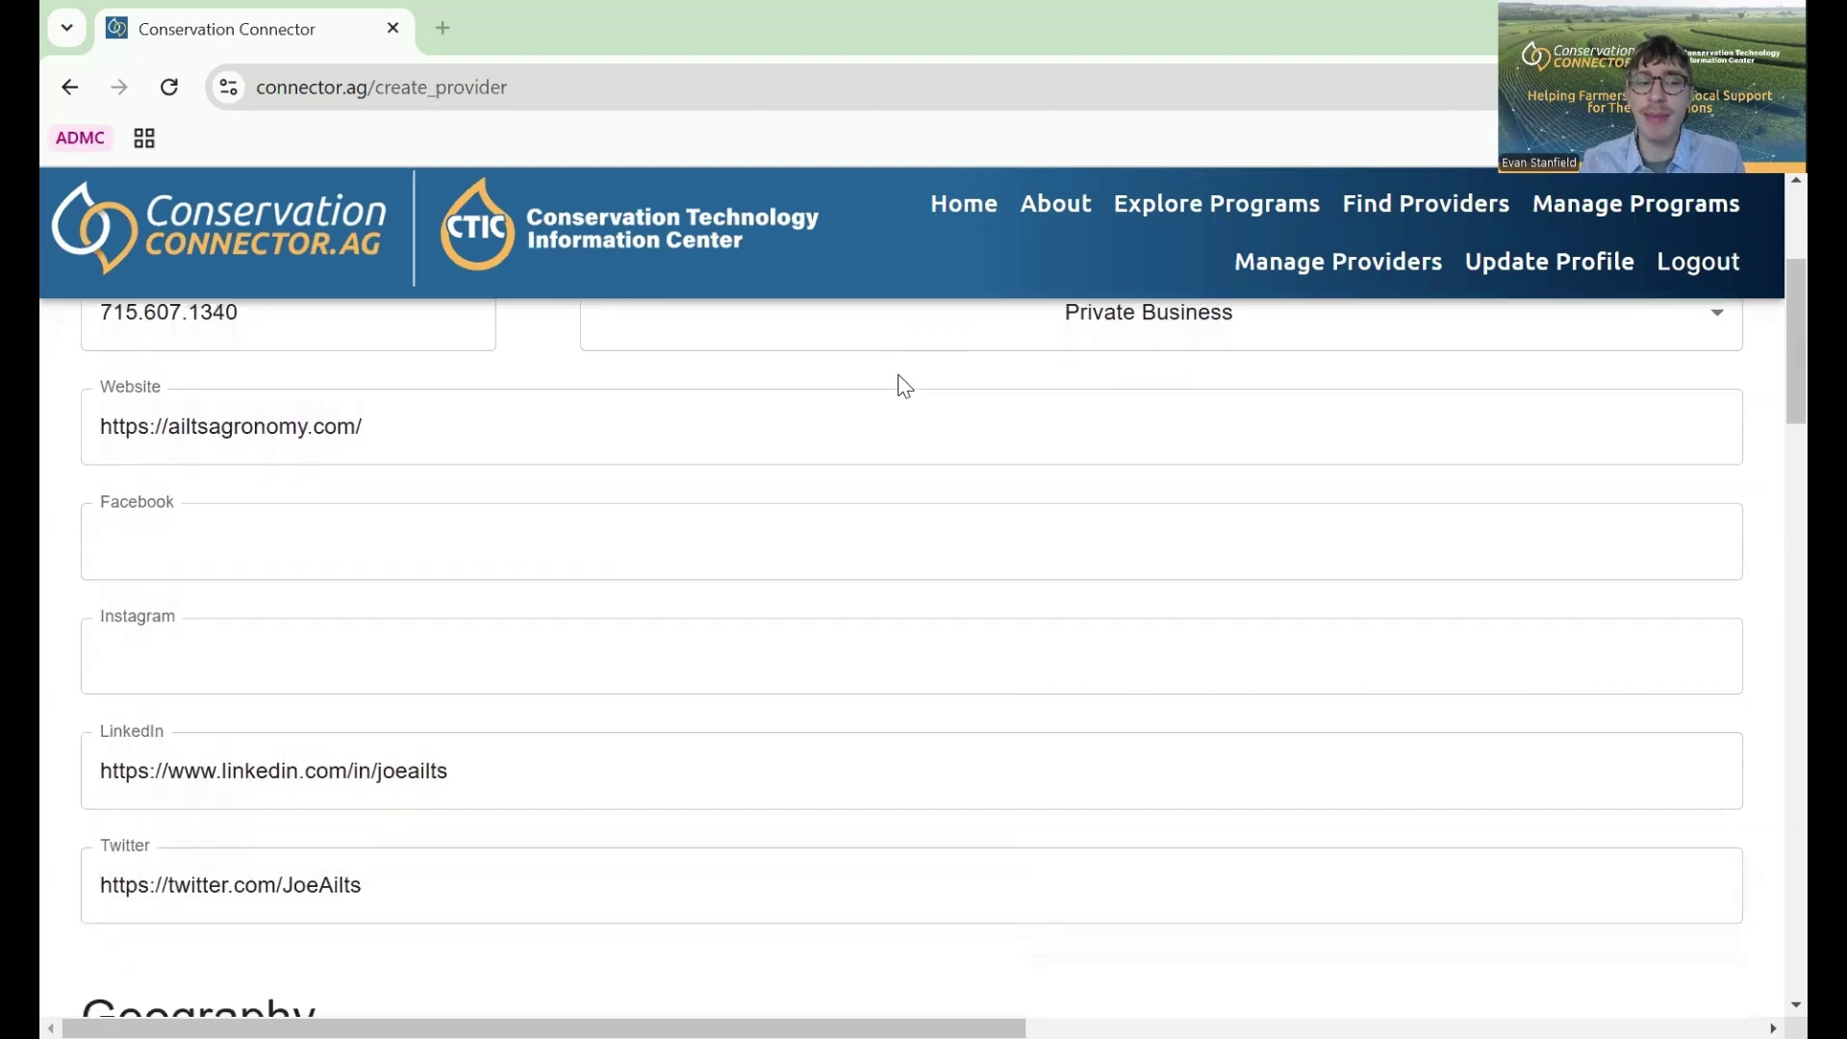
scroll(904, 387, down, 9)
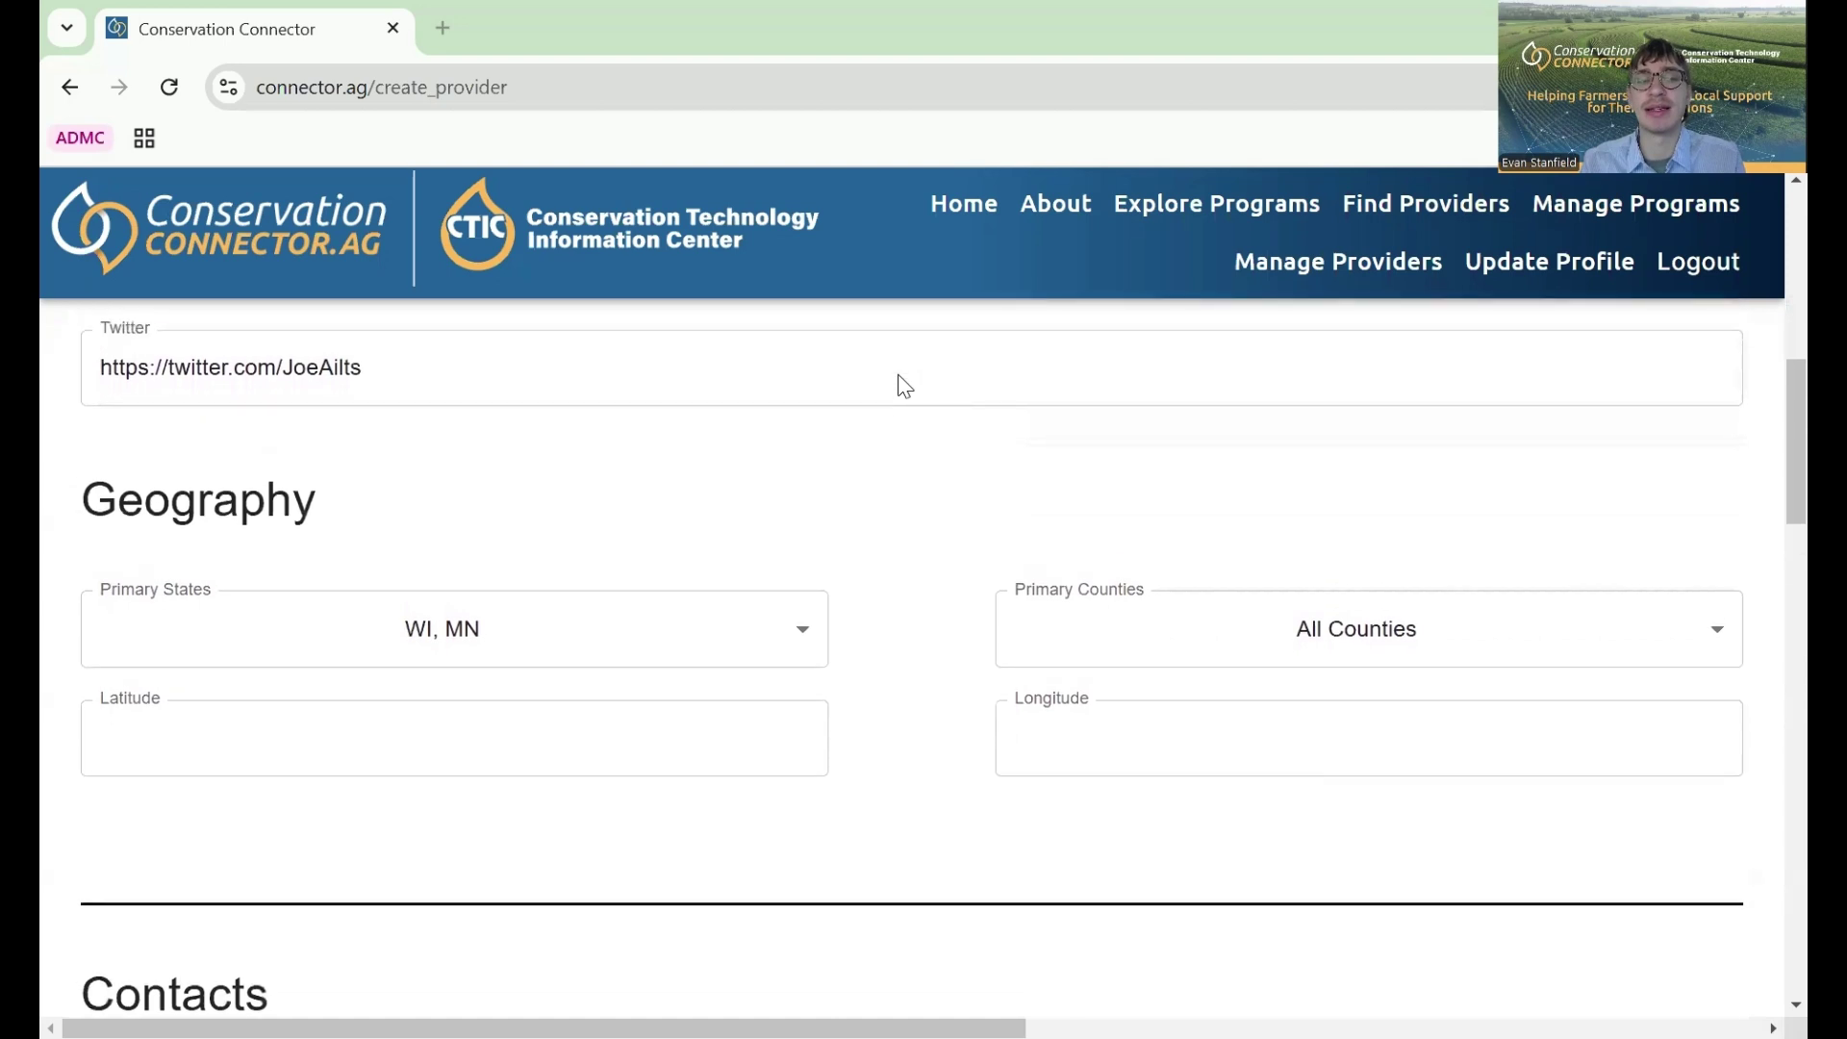
scroll(904, 387, down, 3)
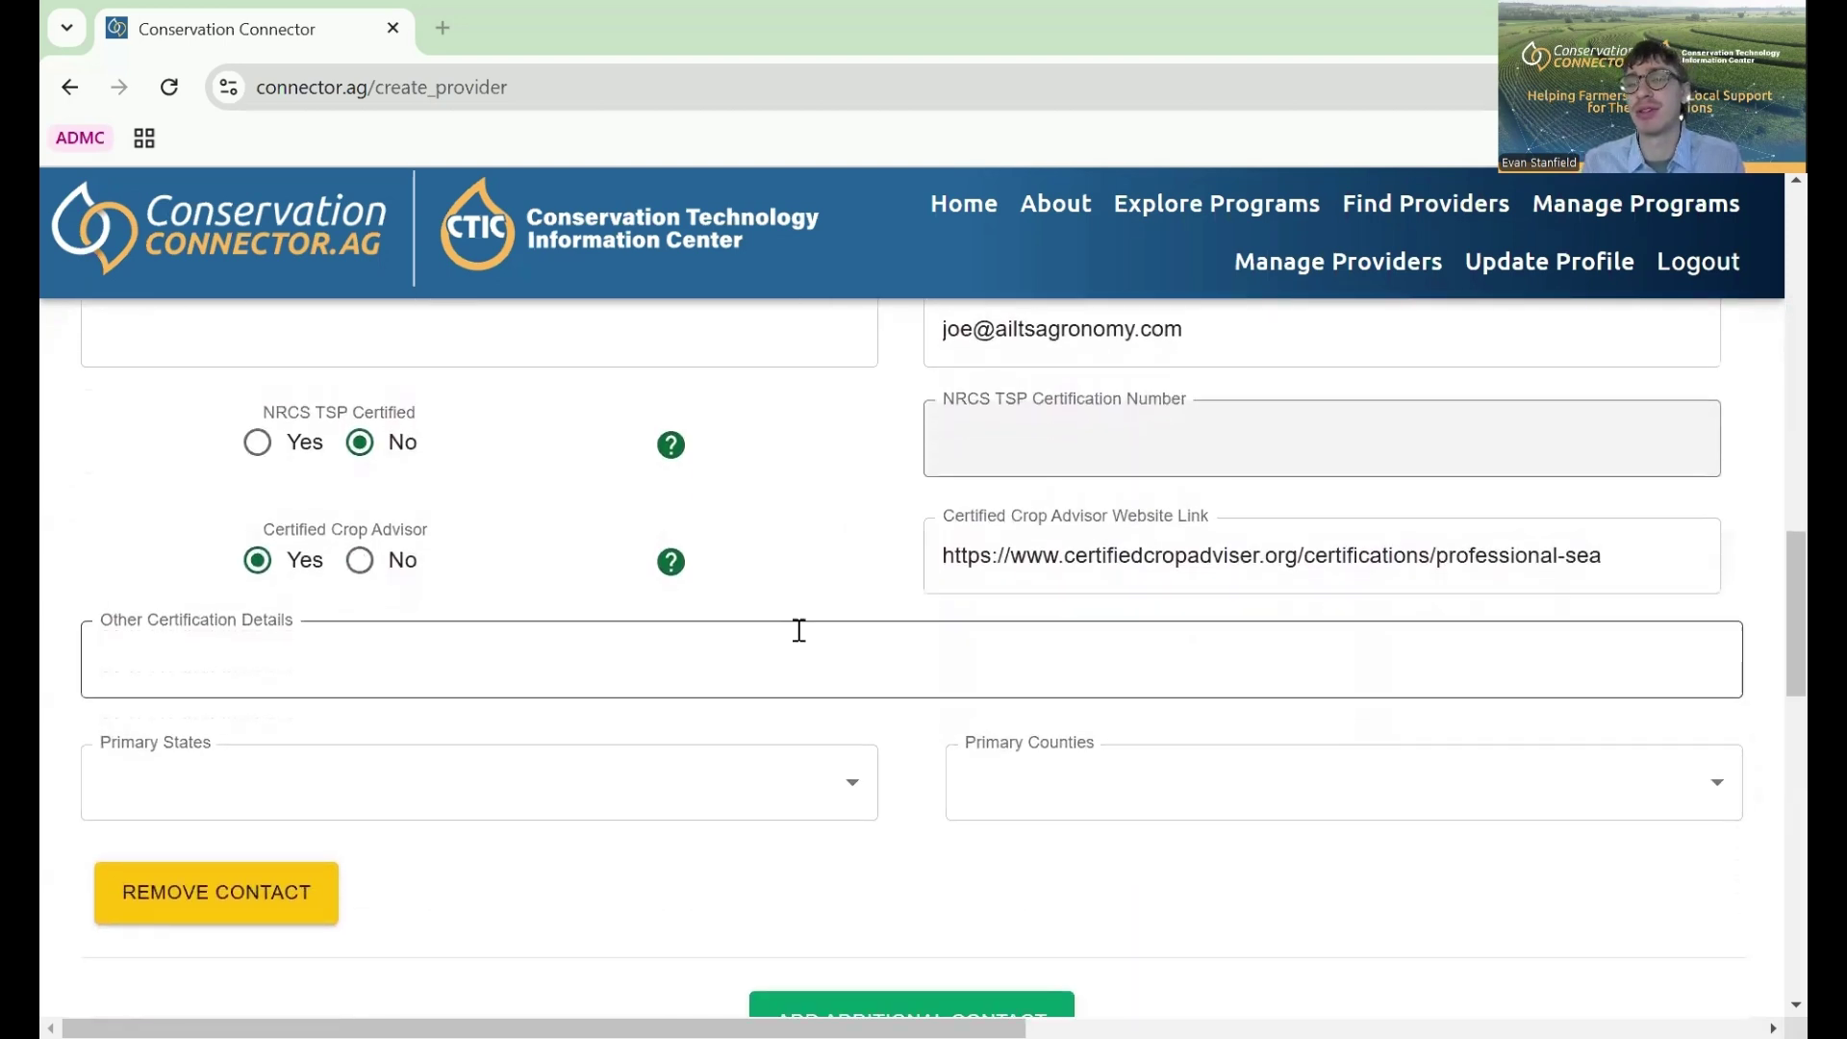
scroll(726, 611, down, 2)
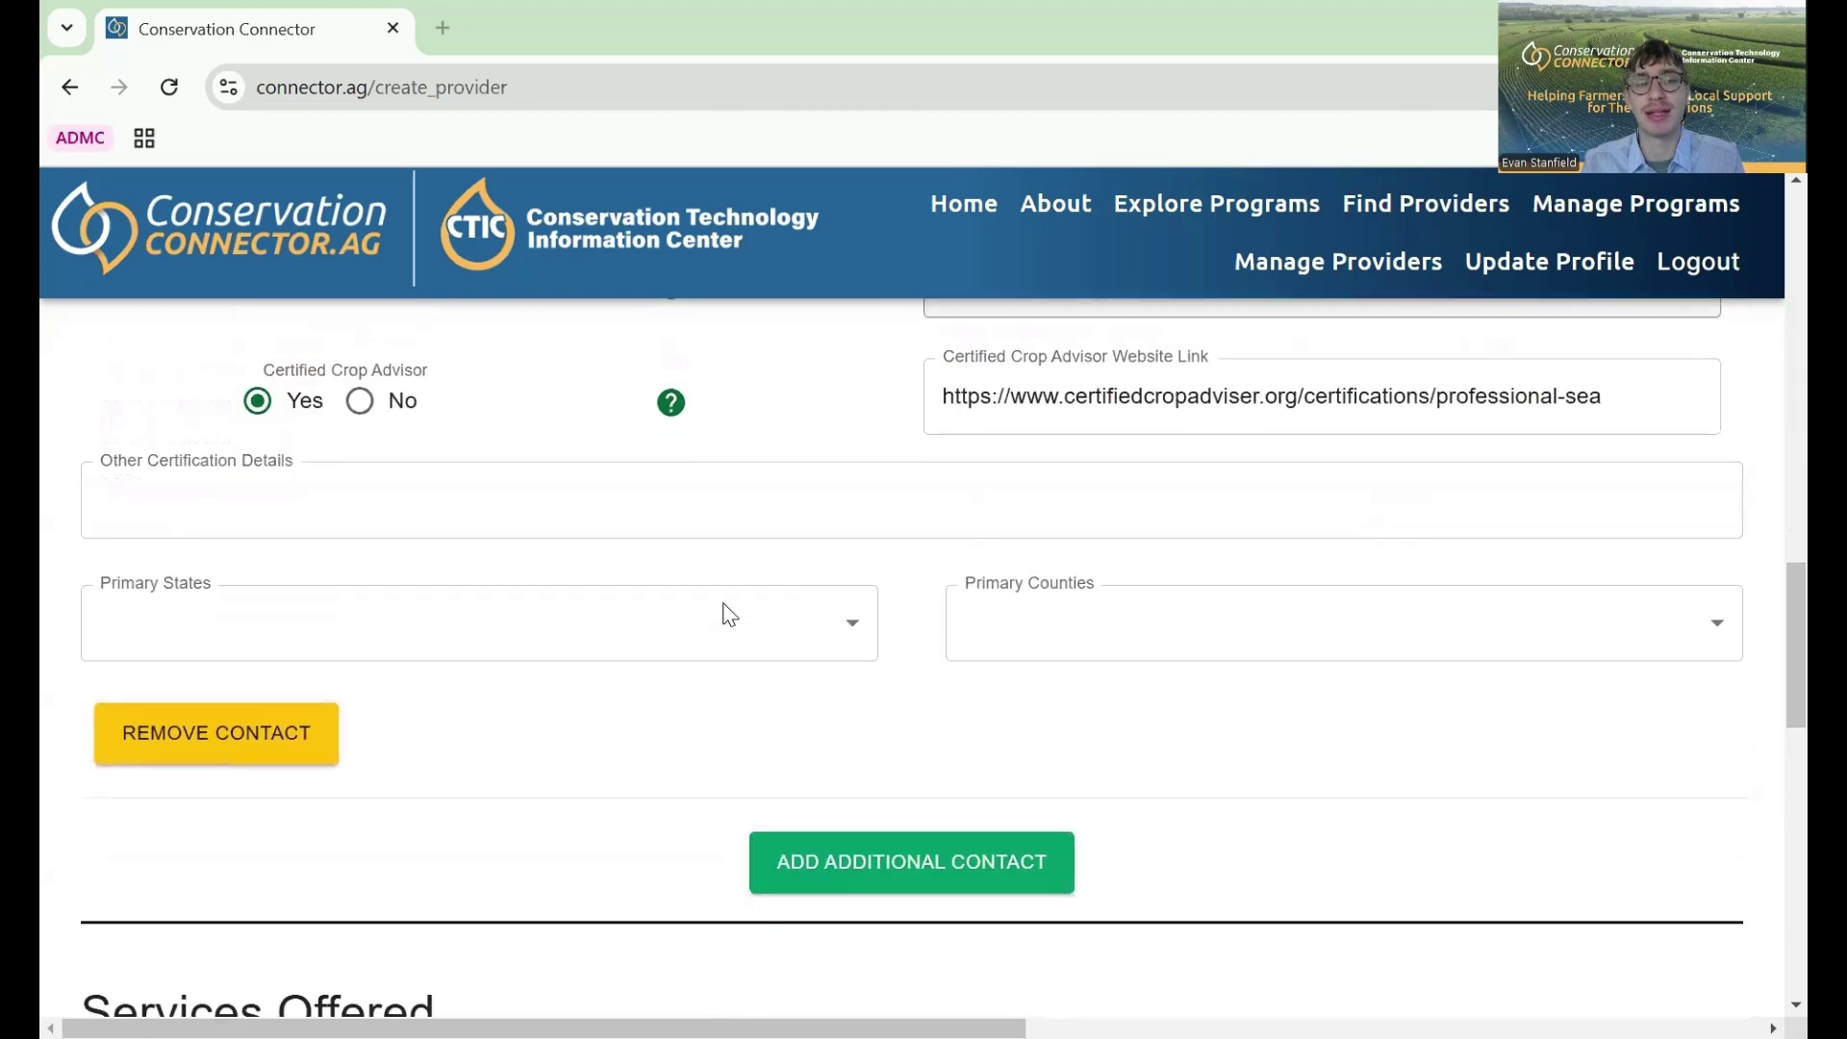
scroll(729, 614, down, 7)
scroll(729, 614, down, 8)
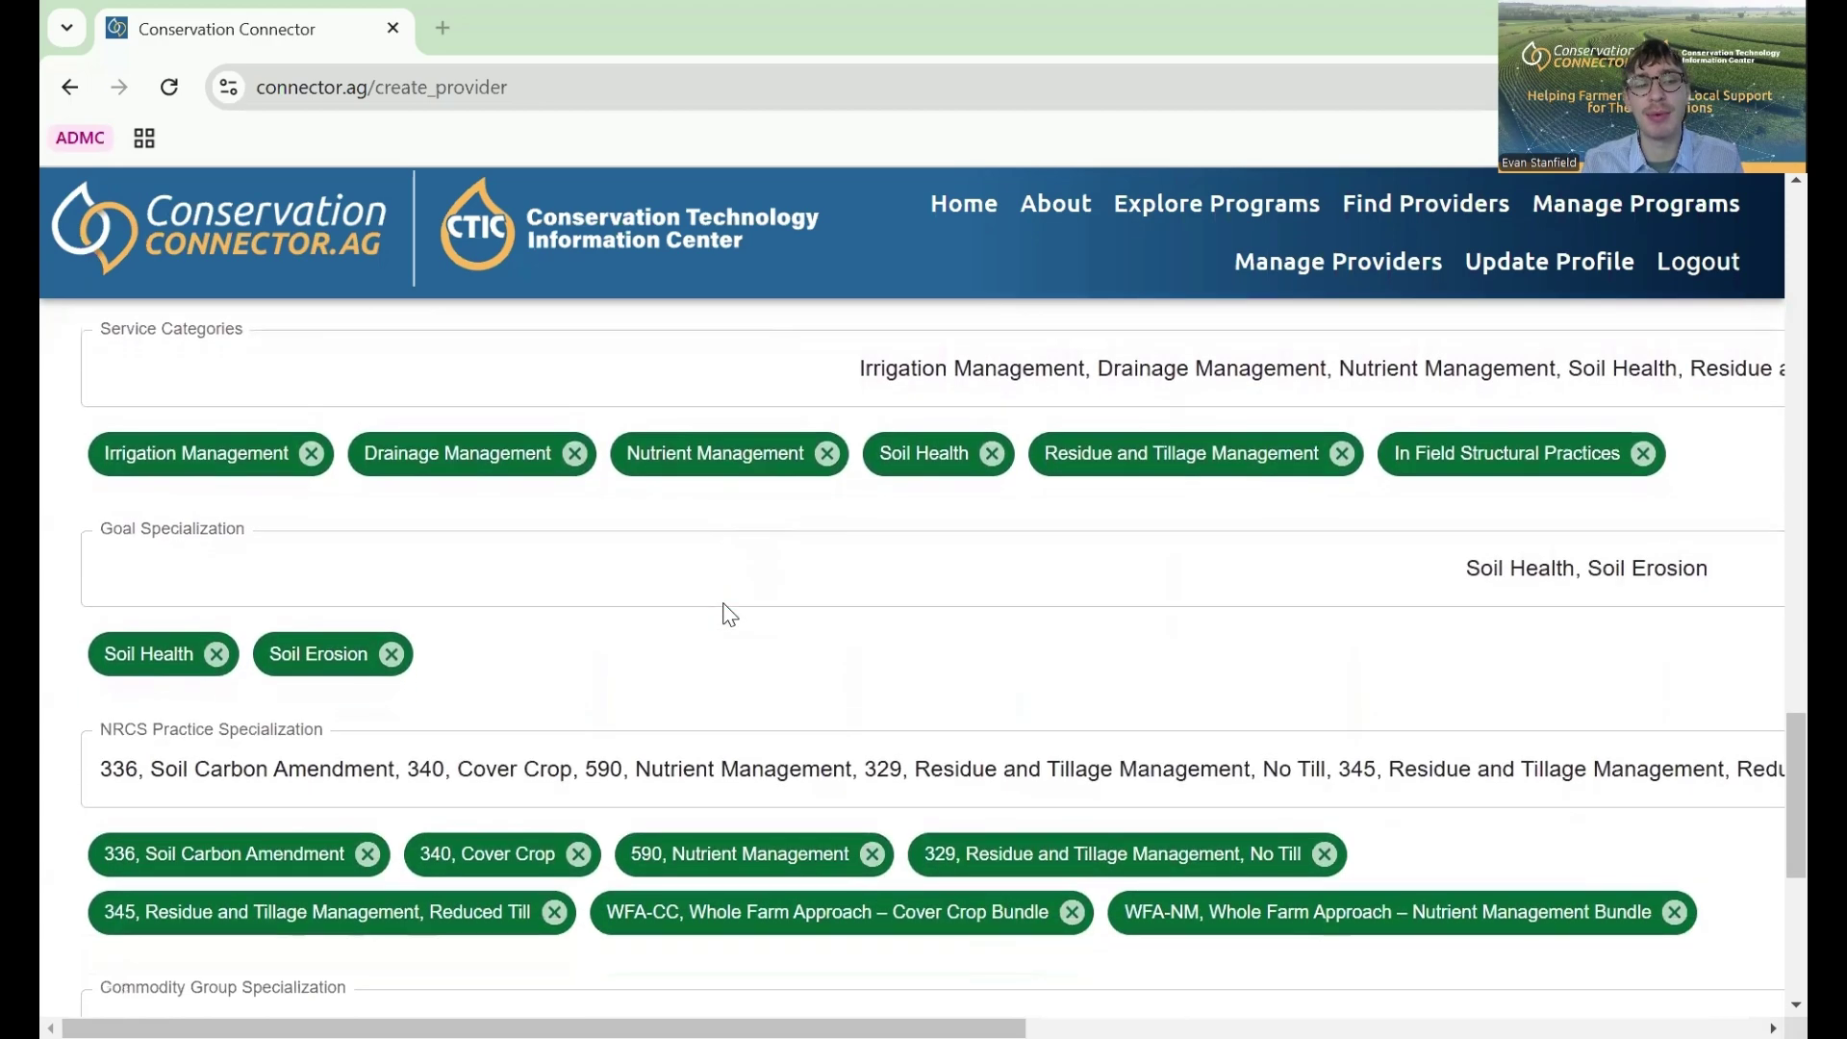
scroll(726, 611, up, 2)
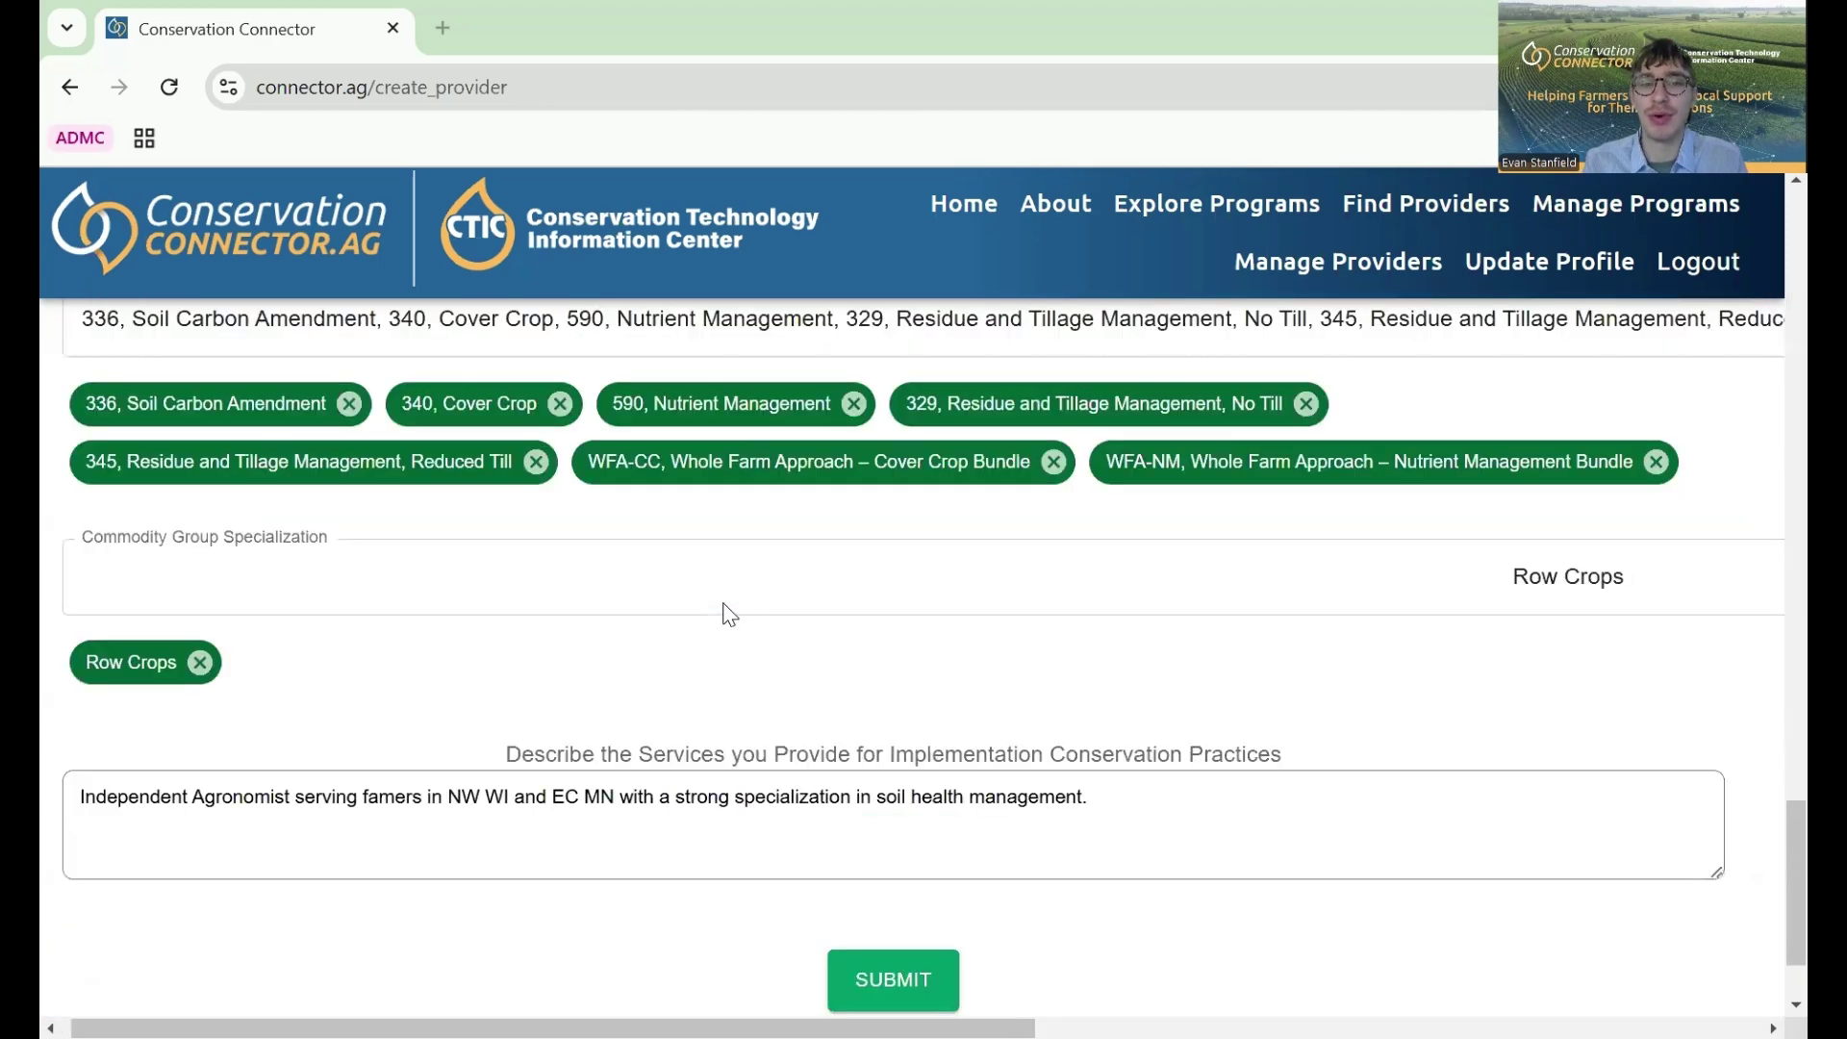
scroll(709, 745, down, 2)
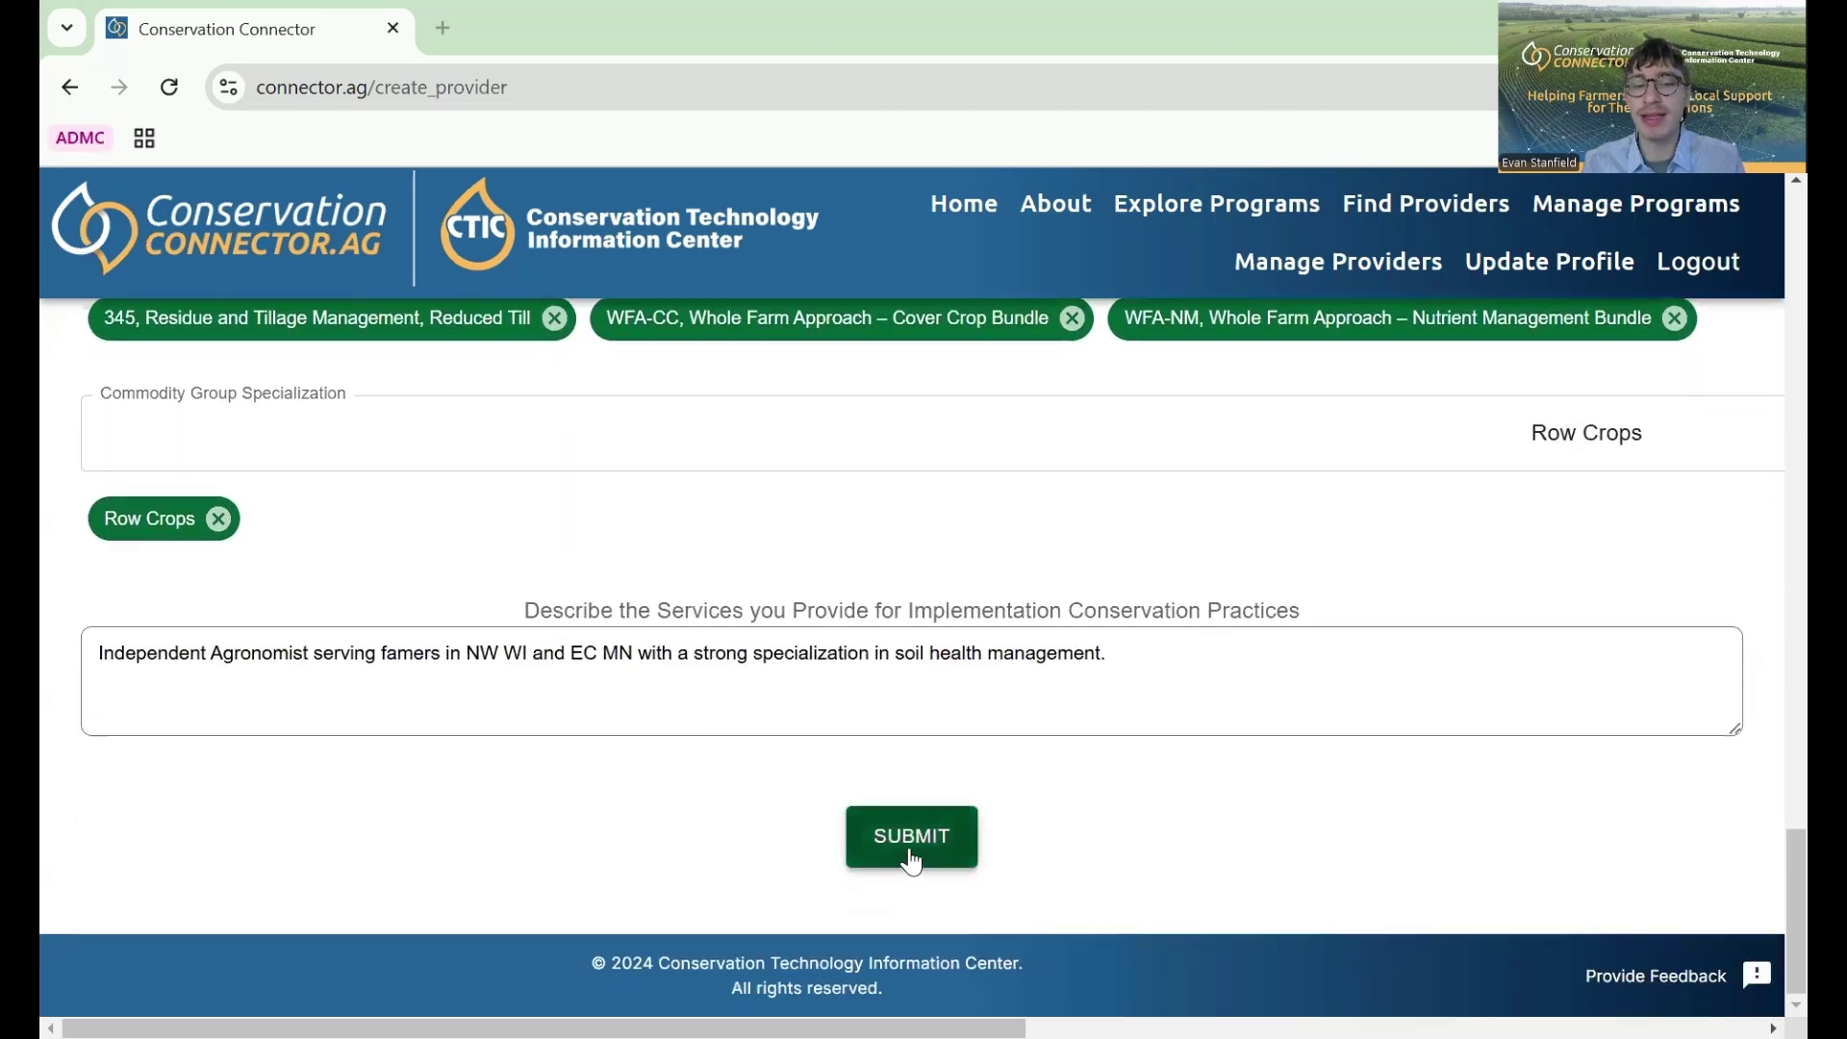
click(911, 854)
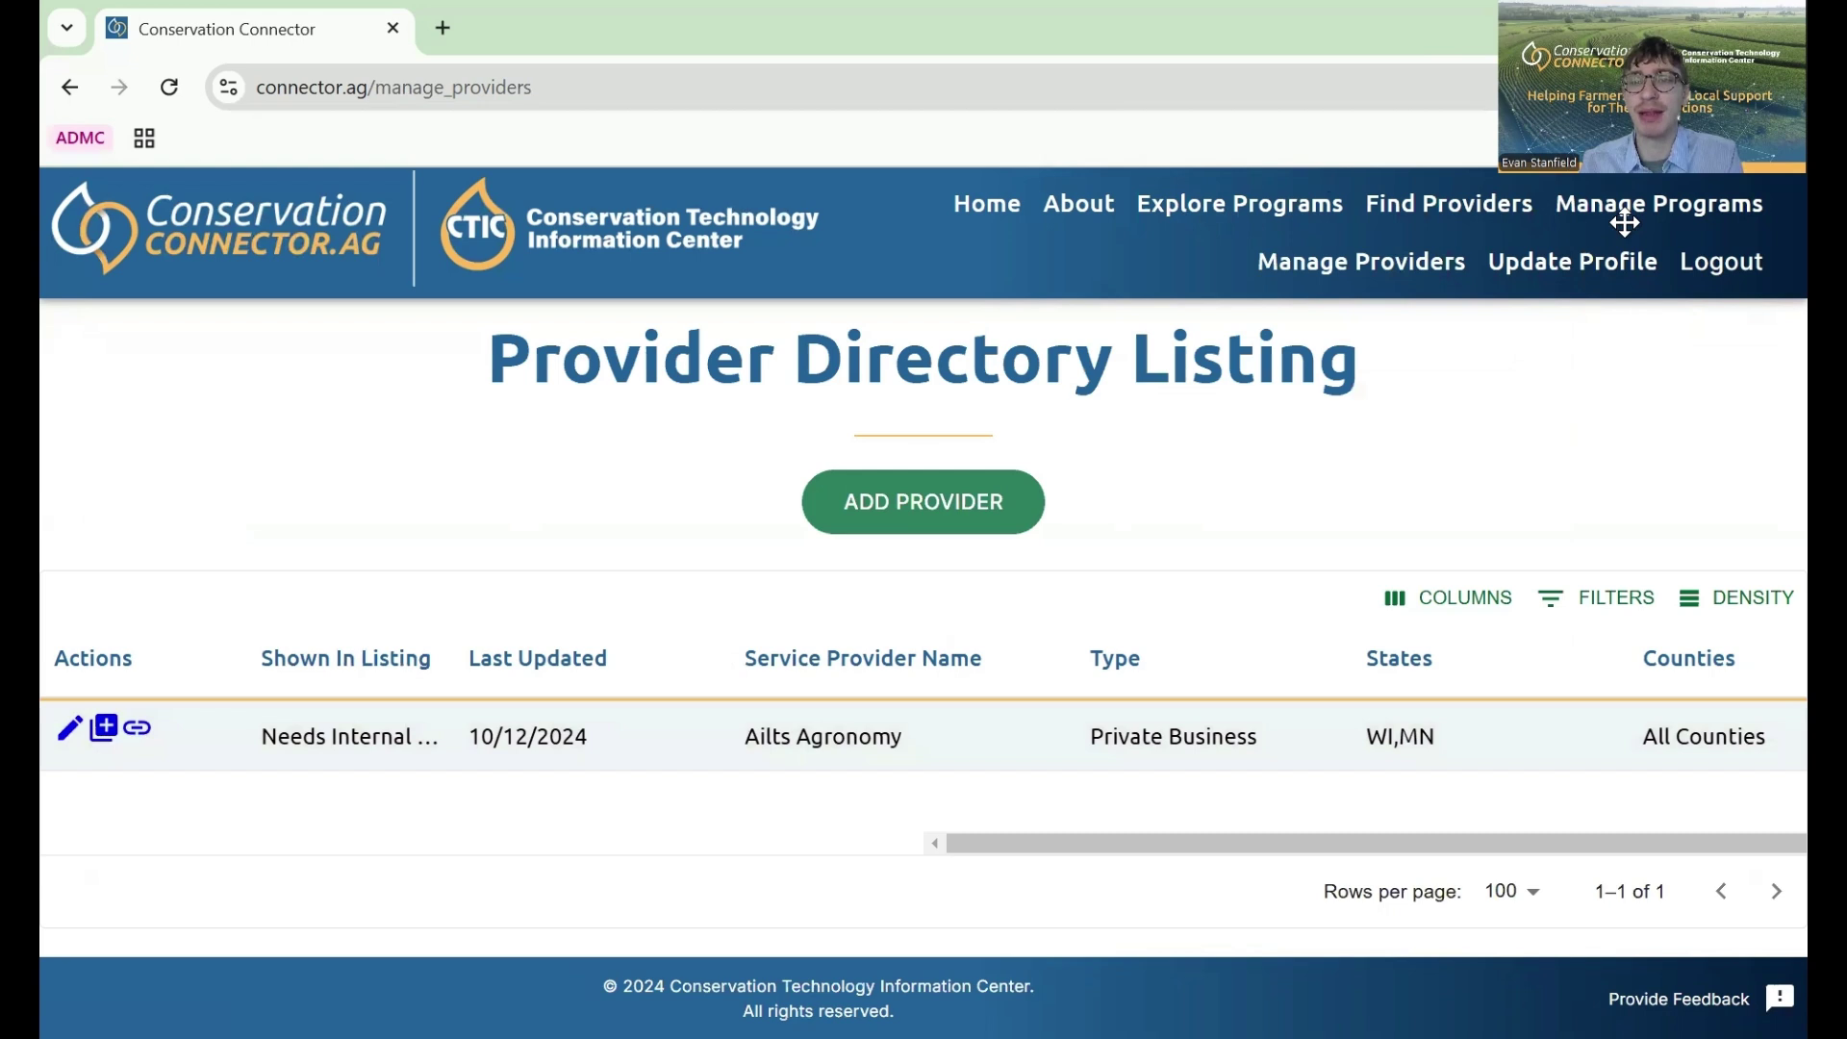
- Switch to Manage Programs and scroll across the Farmers for Soil Health - WI row's columns
click(1590, 225)
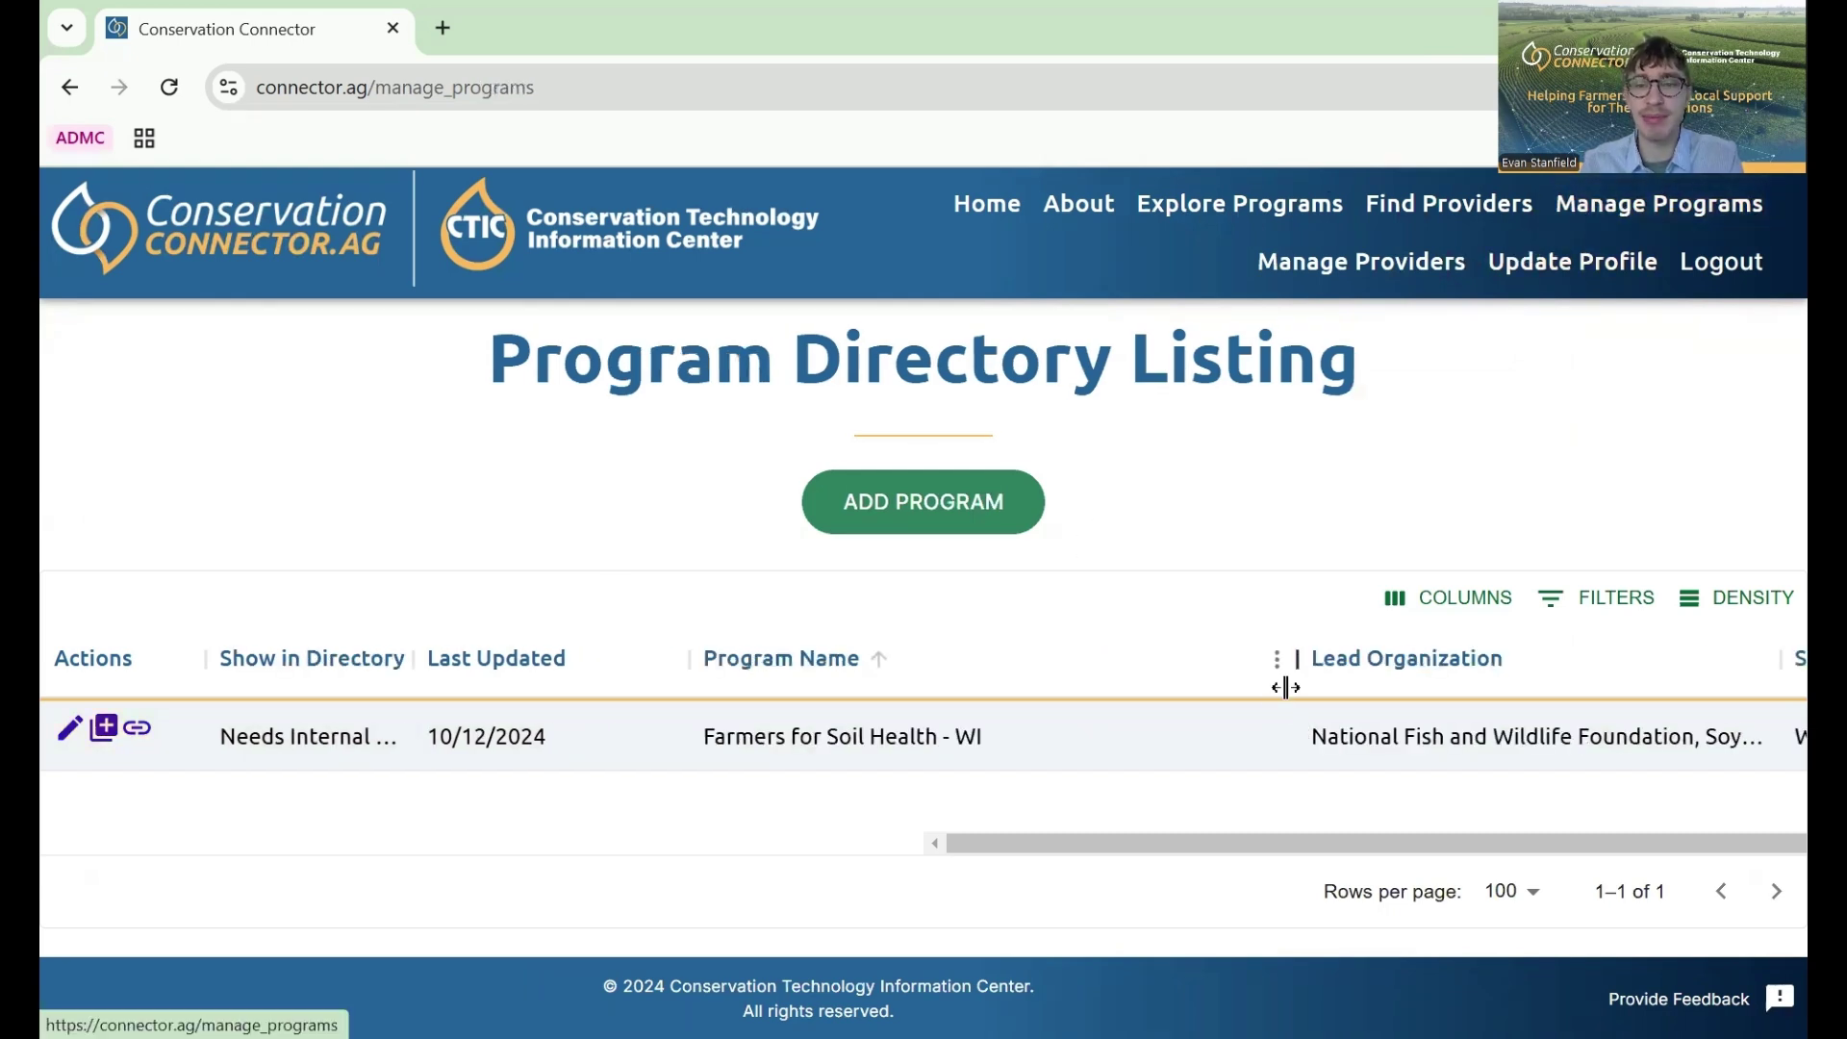
scroll(1282, 684, right, 5)
scroll(1282, 684, left, 4)
scroll(1286, 686, left, 1)
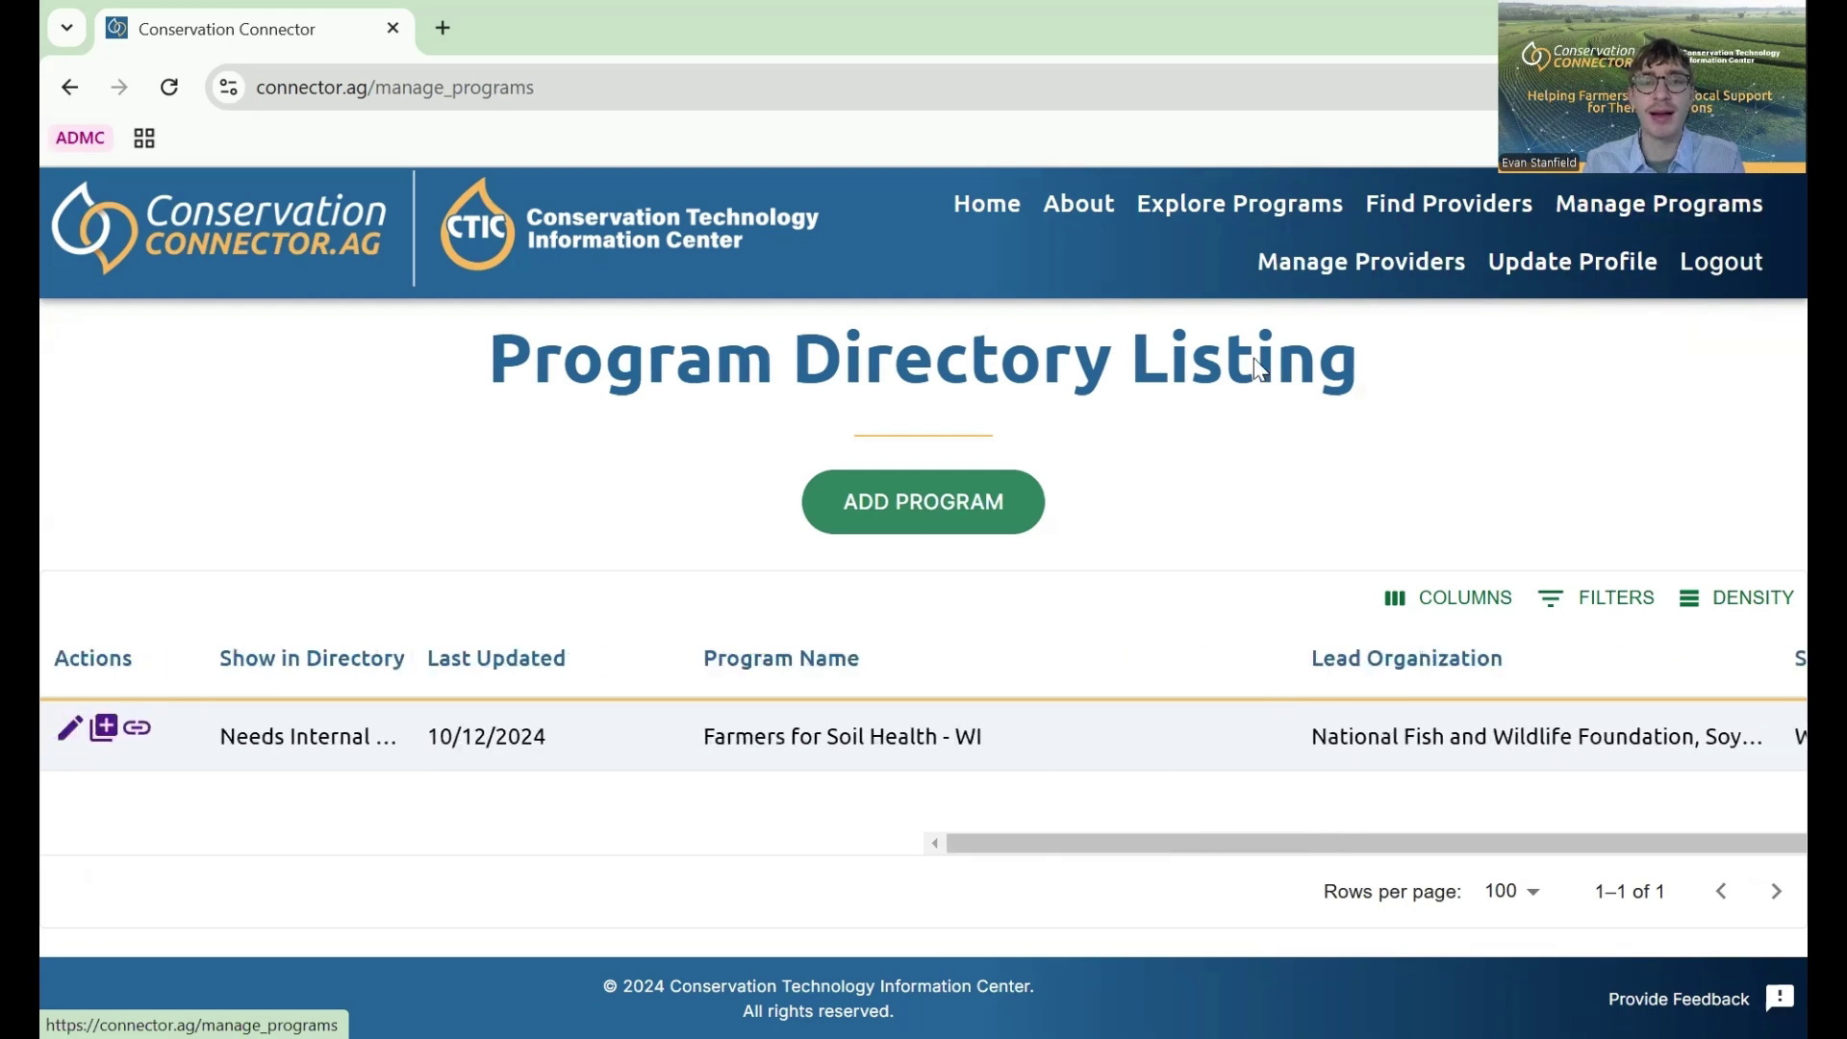